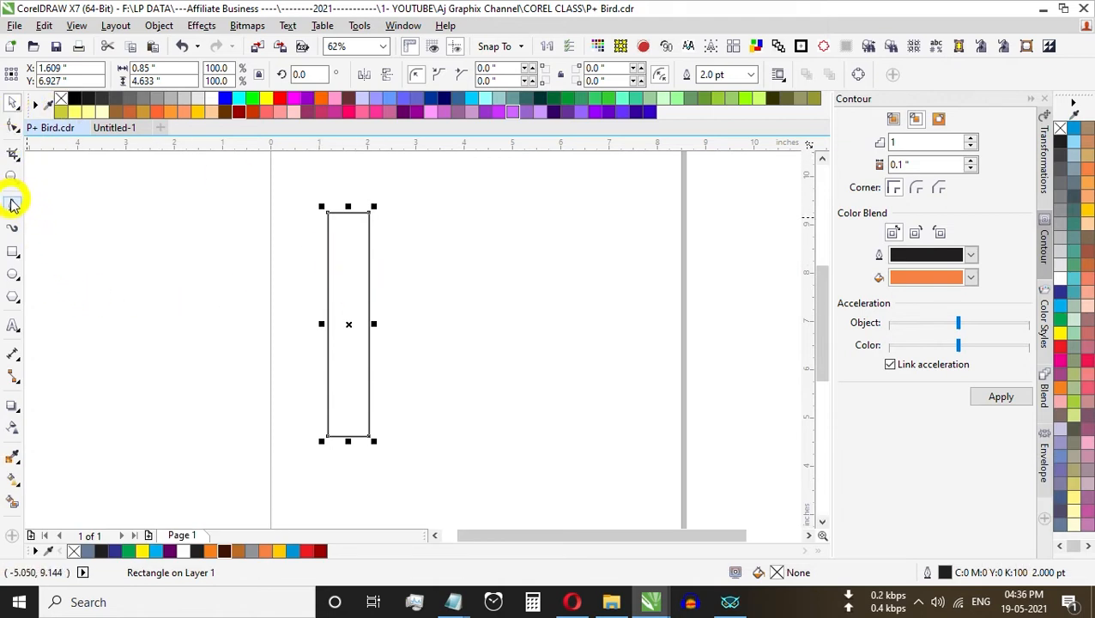
Step: Draw a straight horizontal line along the rectangle's top edge and extend it past both sides of the rectangle
left_click(13, 203)
left_click(61, 205)
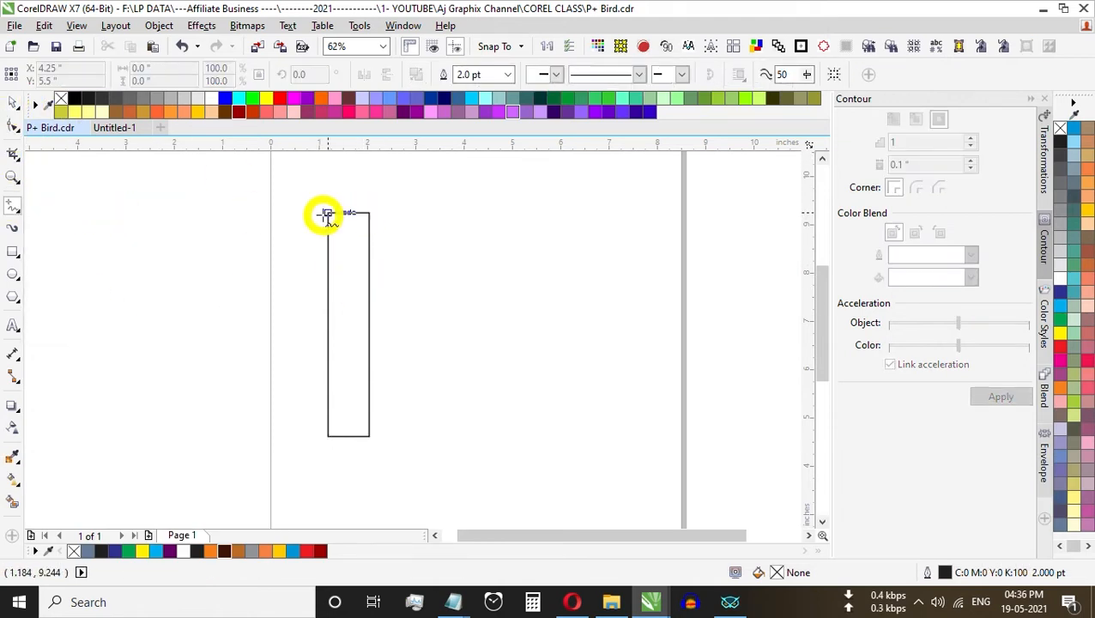
left_click(329, 213)
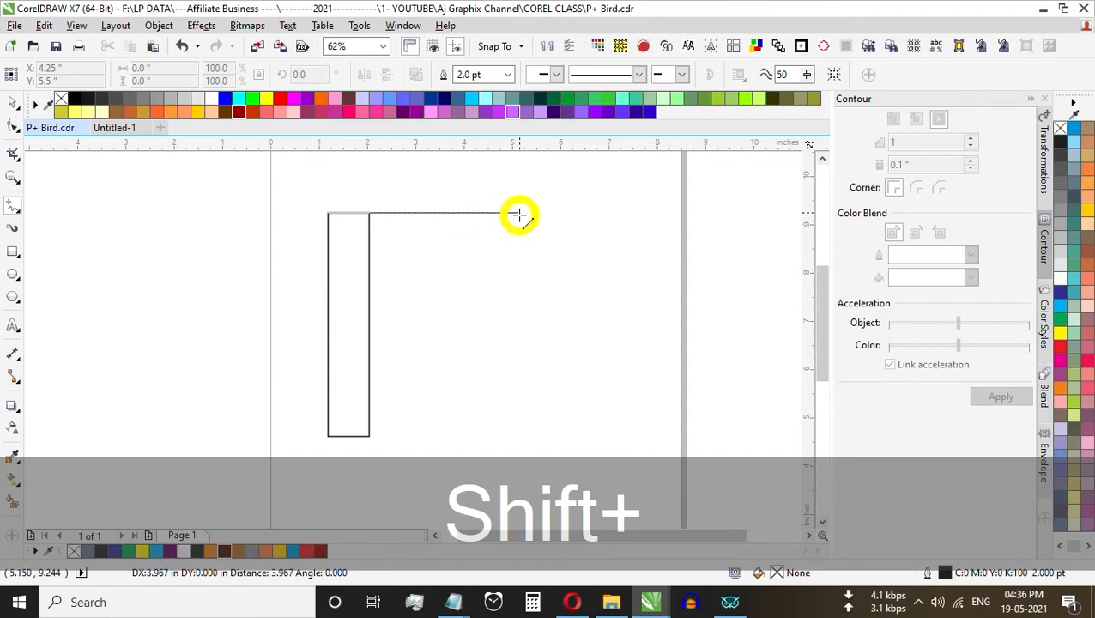
left_click(519, 214)
key("shift+ctrl+space")
left_click_drag(320, 213, 300, 213)
left_click(423, 409)
Step: Draw a circle about 2.88 in across, starting at the rectangle's upper-left corner and touching the horizontal line
left_click(12, 275)
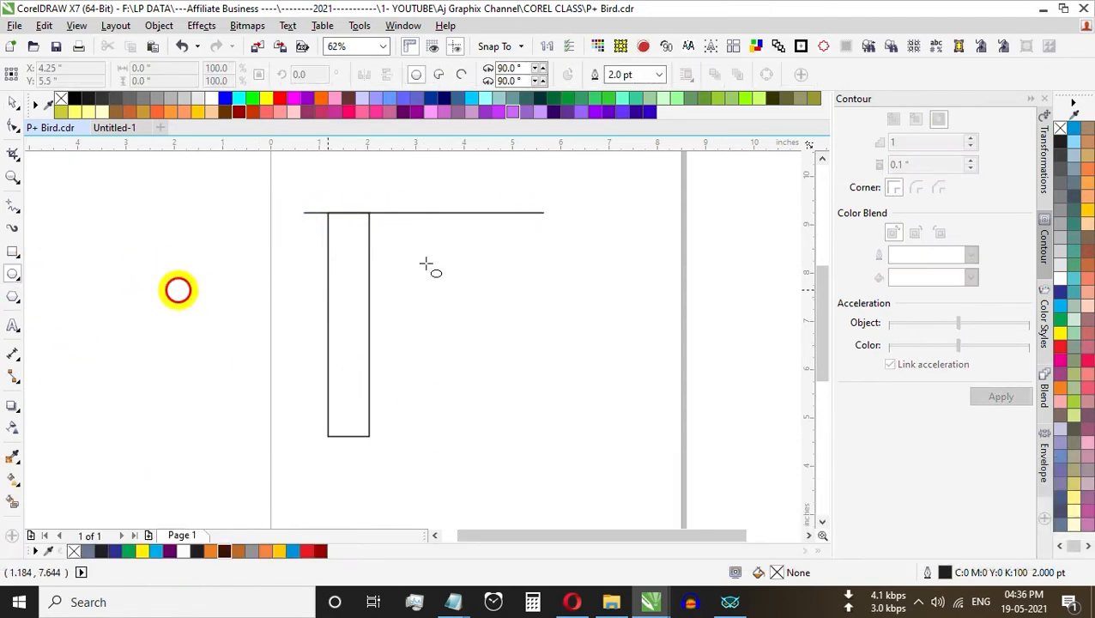
left_click_drag(332, 214, 465, 311)
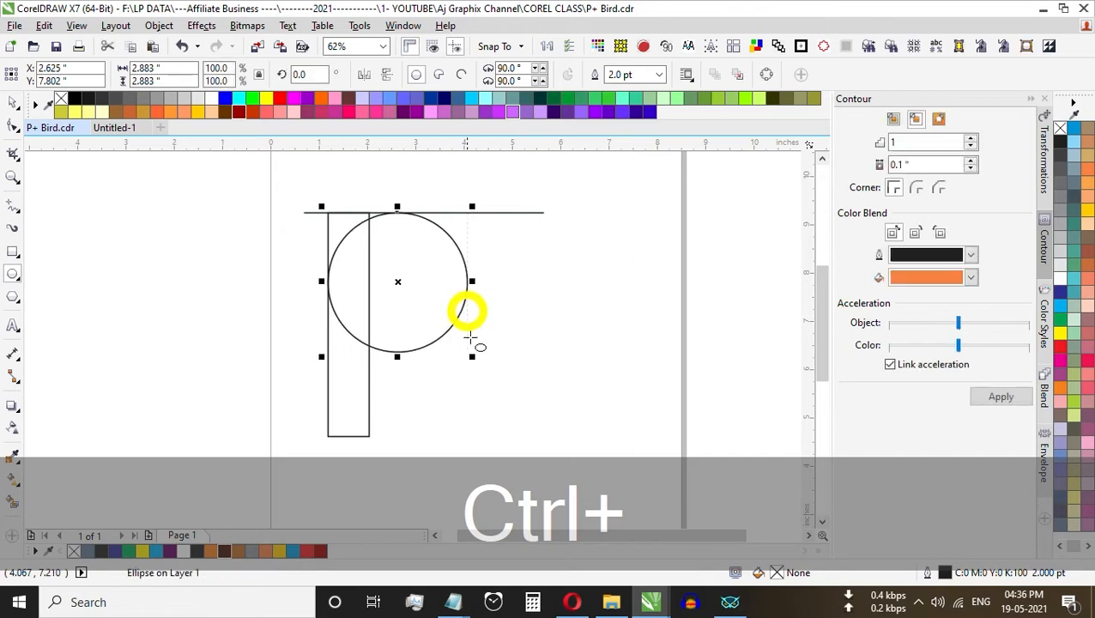
left_click(125, 289)
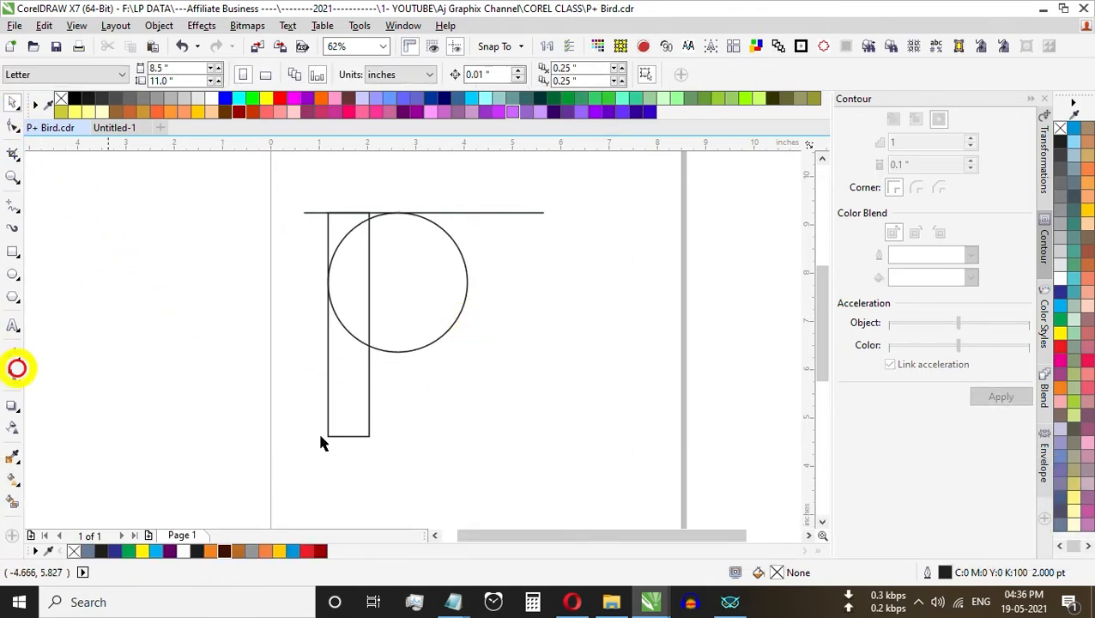
Step: Duplicate the circle straight below the original and scale the copy down to about 2.22 in
left_click(407, 350)
left_click_drag(420, 309, 414, 479)
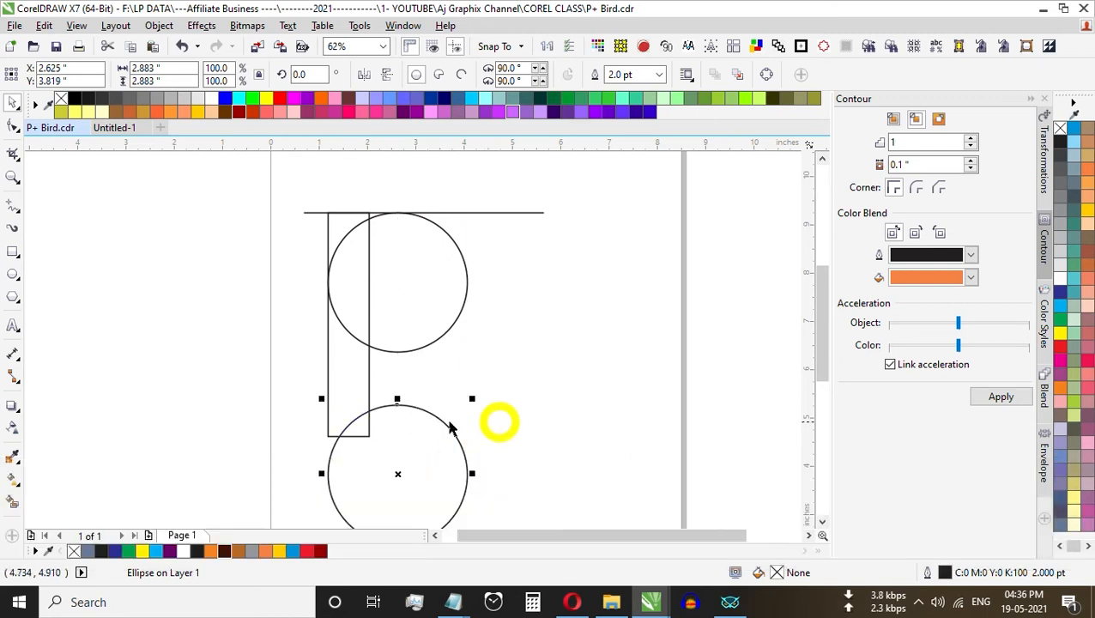
left_click_drag(473, 398, 455, 417)
Step: Move the smaller circle so it overlaps the rectangle's bottom end, with the rectangle's lower-left corner meeting the circle's edge
left_click_drag(396, 440, 362, 430)
scroll(352, 417, "up", 2)
key("Down")
key("Down")
key("Down")
key("Down")
key("Down")
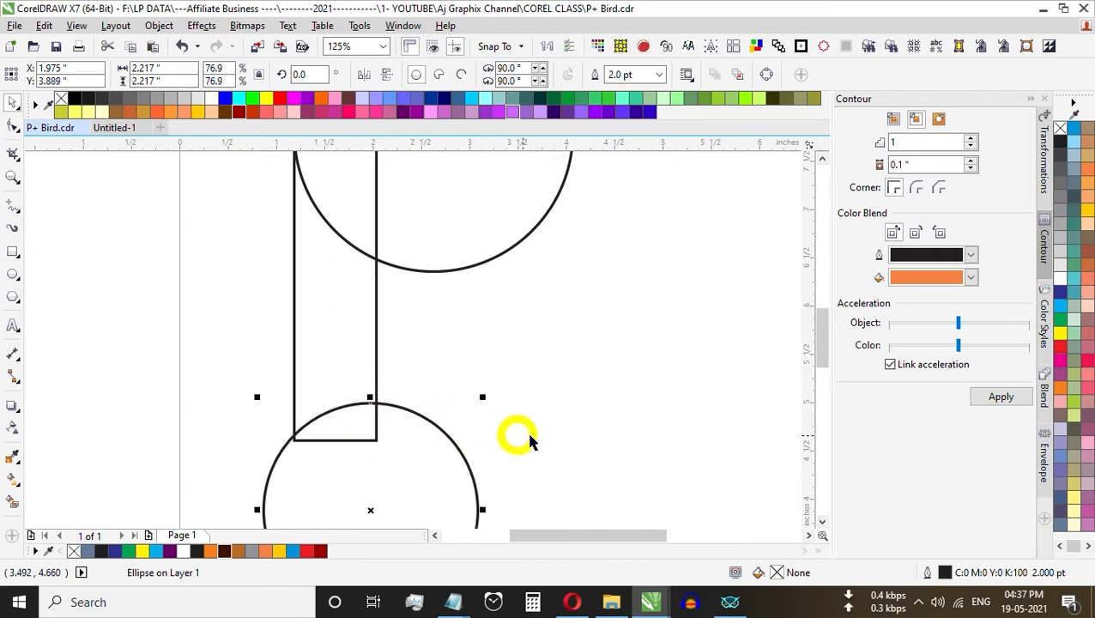
scroll(414, 390, "down", 2)
left_click(220, 283)
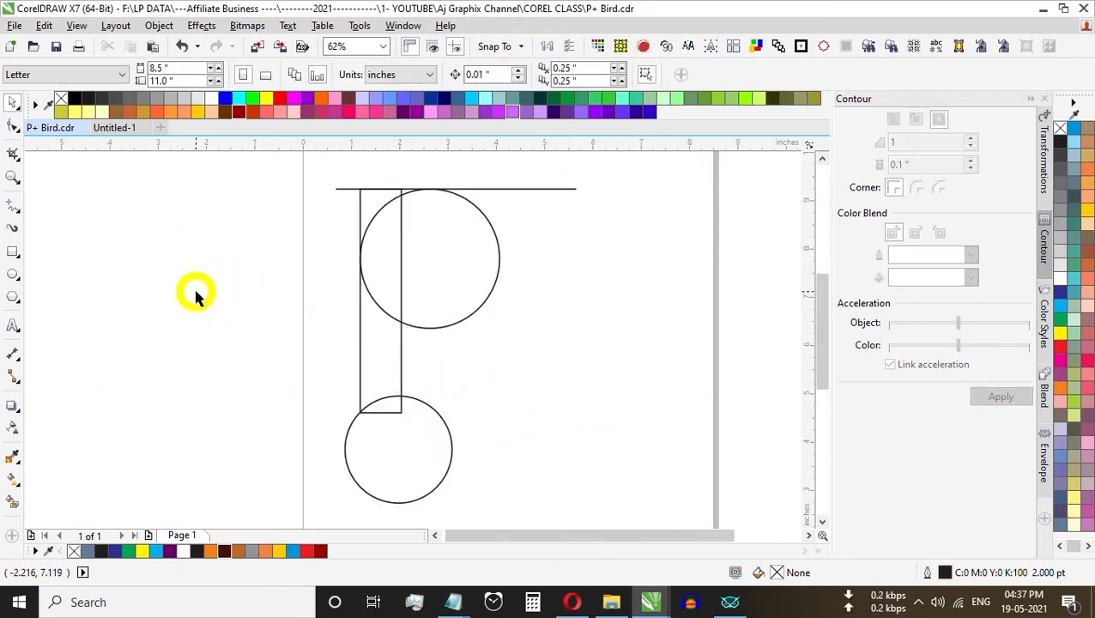
Step: Import the transparent rock-pigeon PNG, place it beside the circles and enlarge it to about 4.97 x 3.08 in
key("ctrl+i")
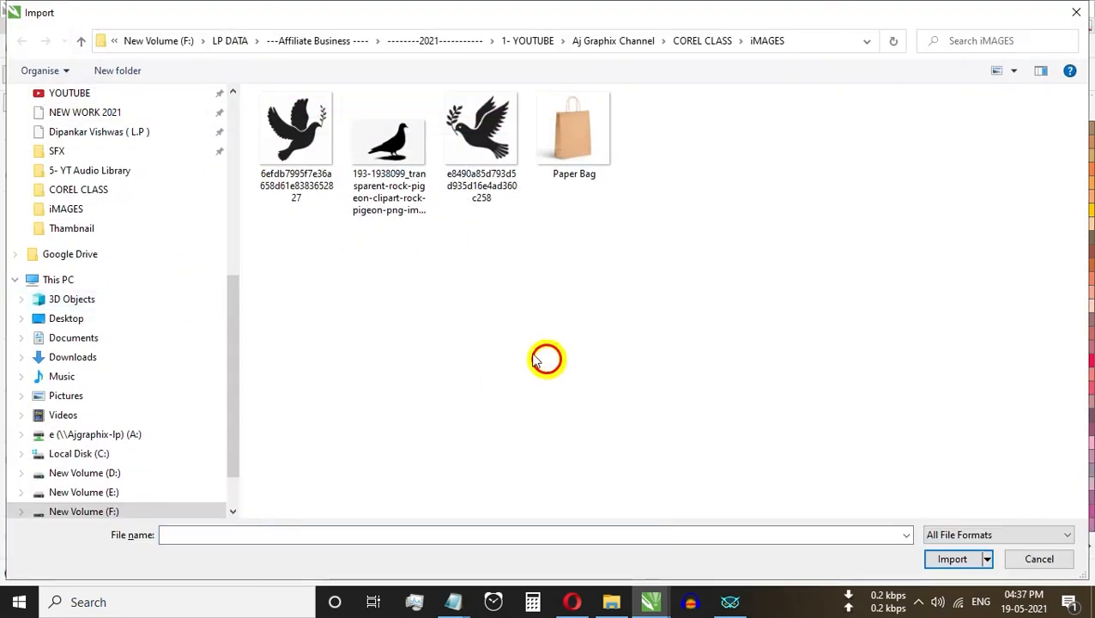
left_click(406, 144)
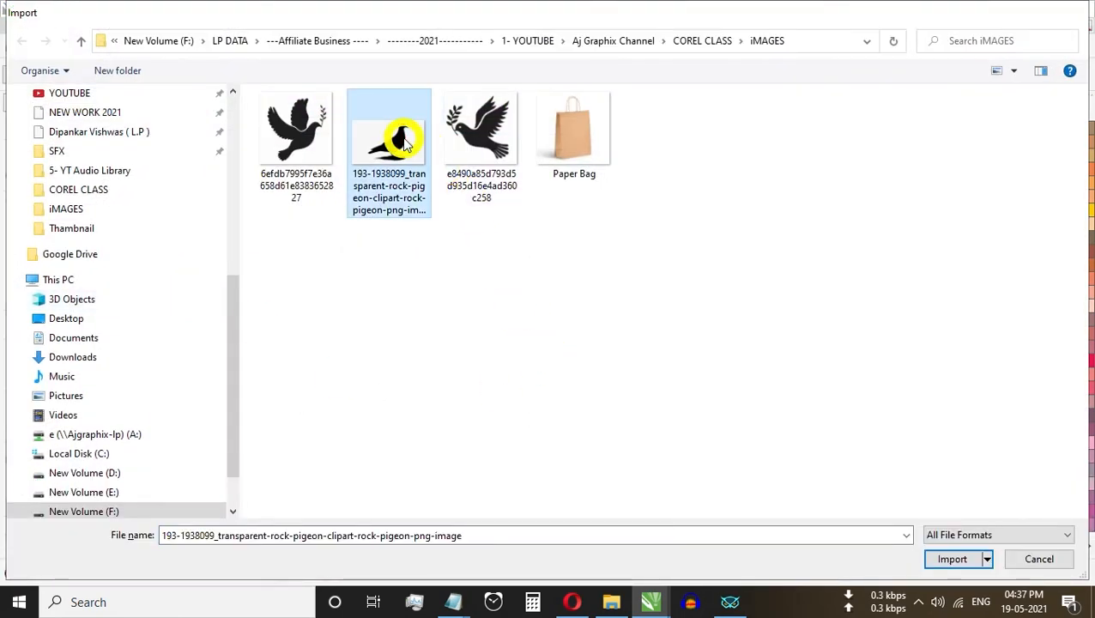
double_click(406, 144)
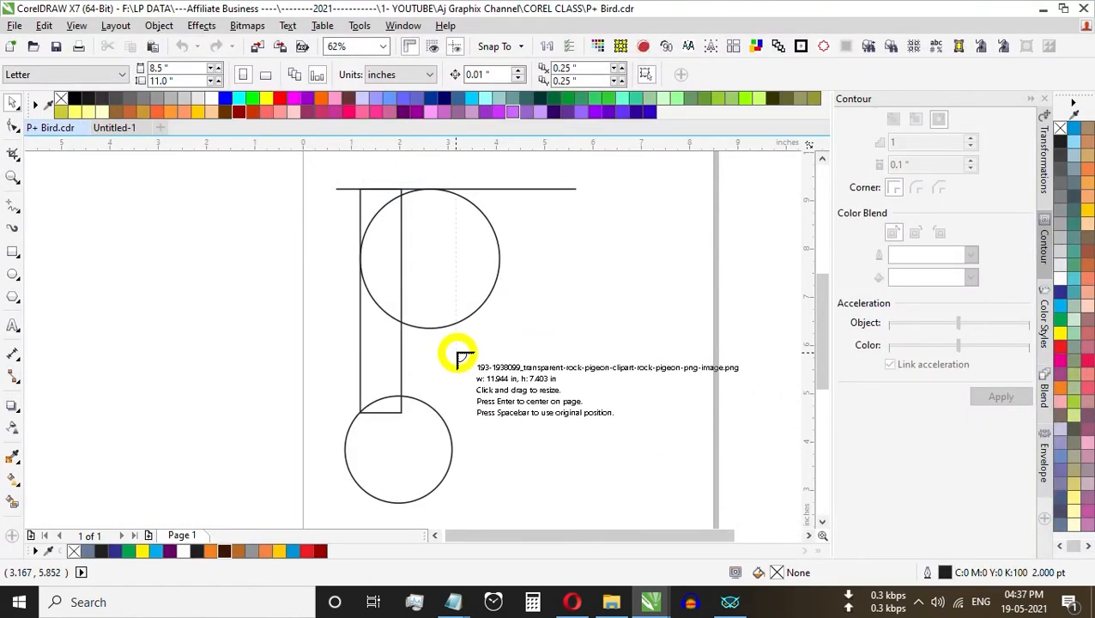
left_click_drag(461, 356, 647, 486)
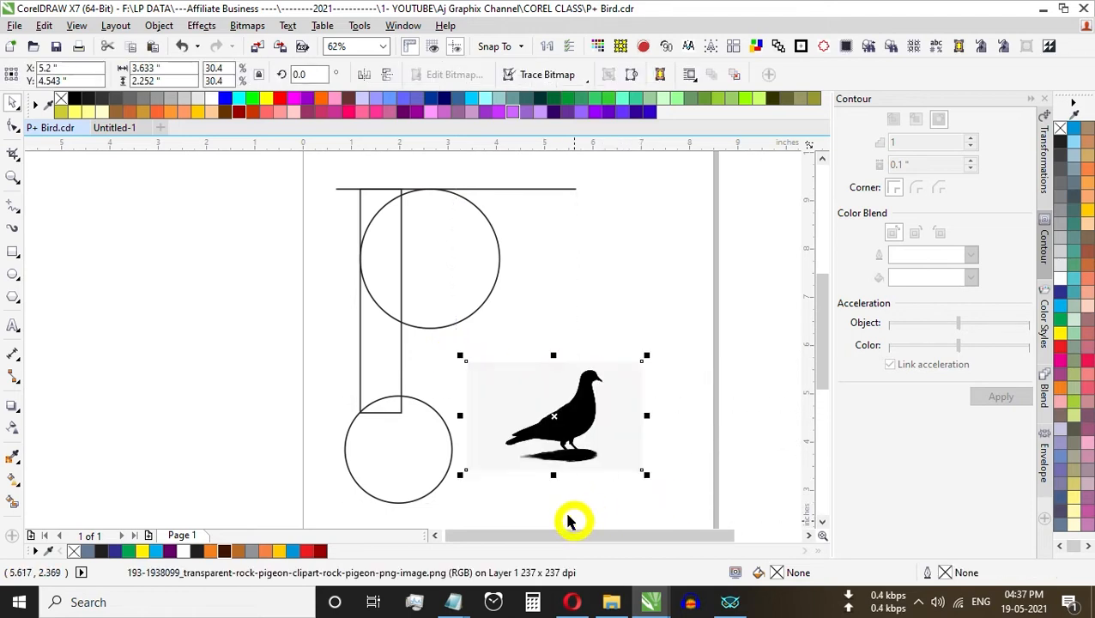
left_click_drag(606, 411, 639, 296)
left_click_drag(681, 360, 745, 433)
left_click_drag(677, 336, 652, 362)
Step: Trace the pigeon bitmap as an outline with the High Quality Image preset and the default settings
left_click(554, 76)
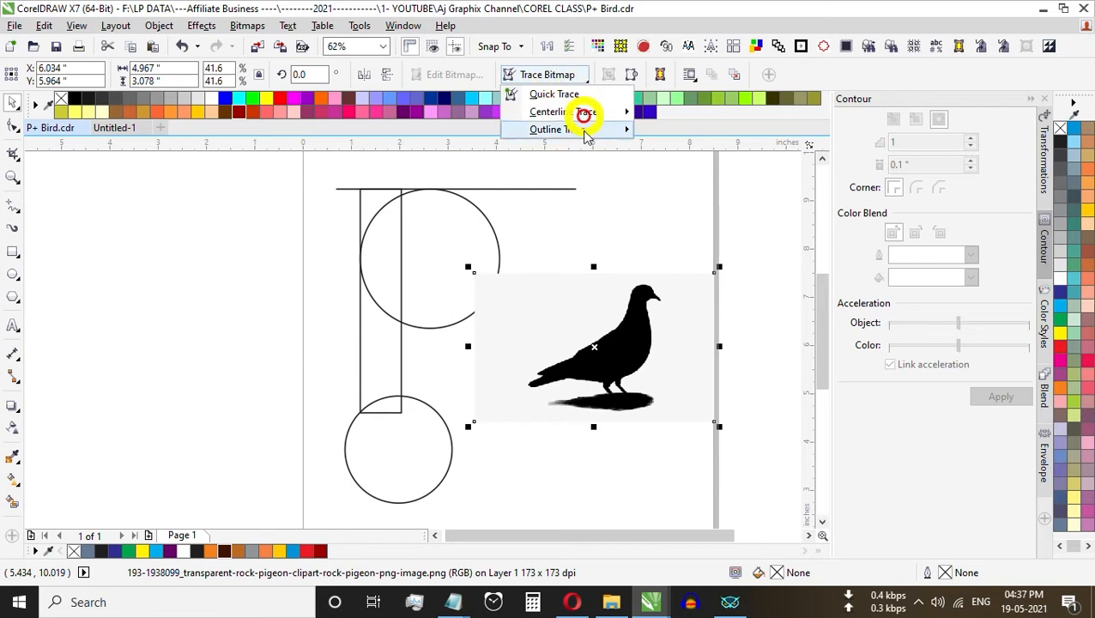
mouse_move(581, 136)
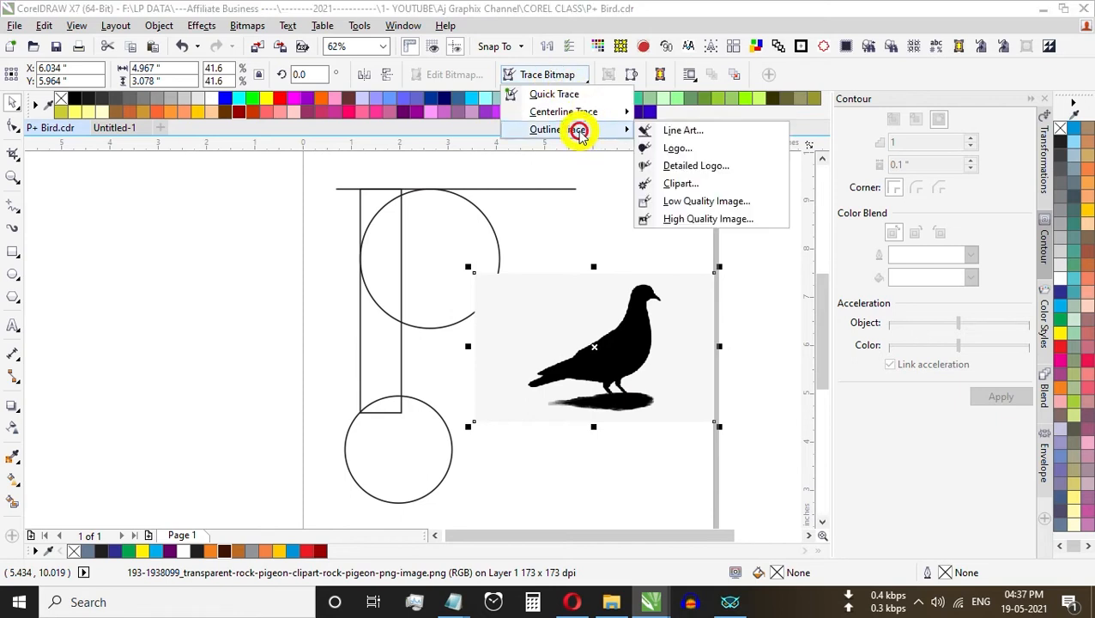
left_click(702, 220)
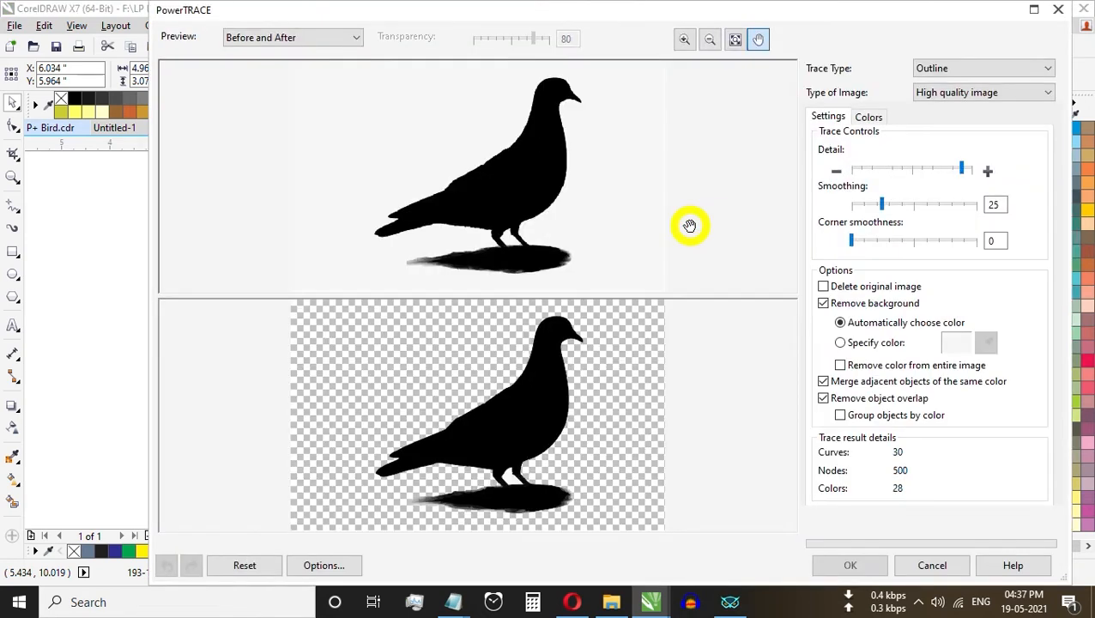
left_click(850, 565)
left_click(729, 429)
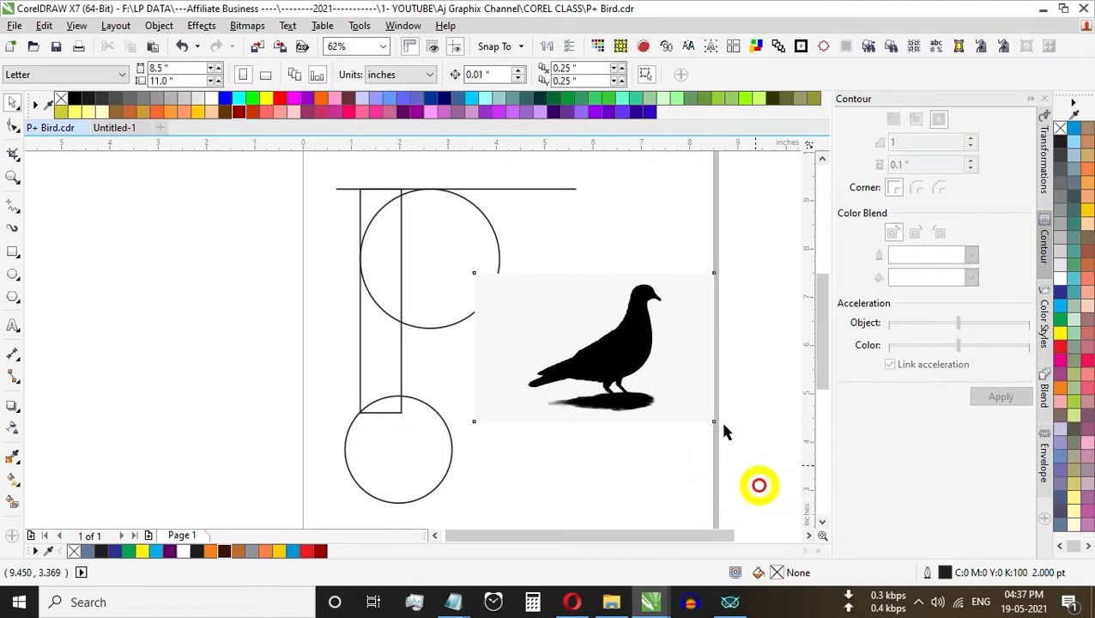
Step: Move the original pigeon bitmap away from the traced vector and delete the bitmap
left_click(577, 302)
left_click_drag(597, 321, 583, 398)
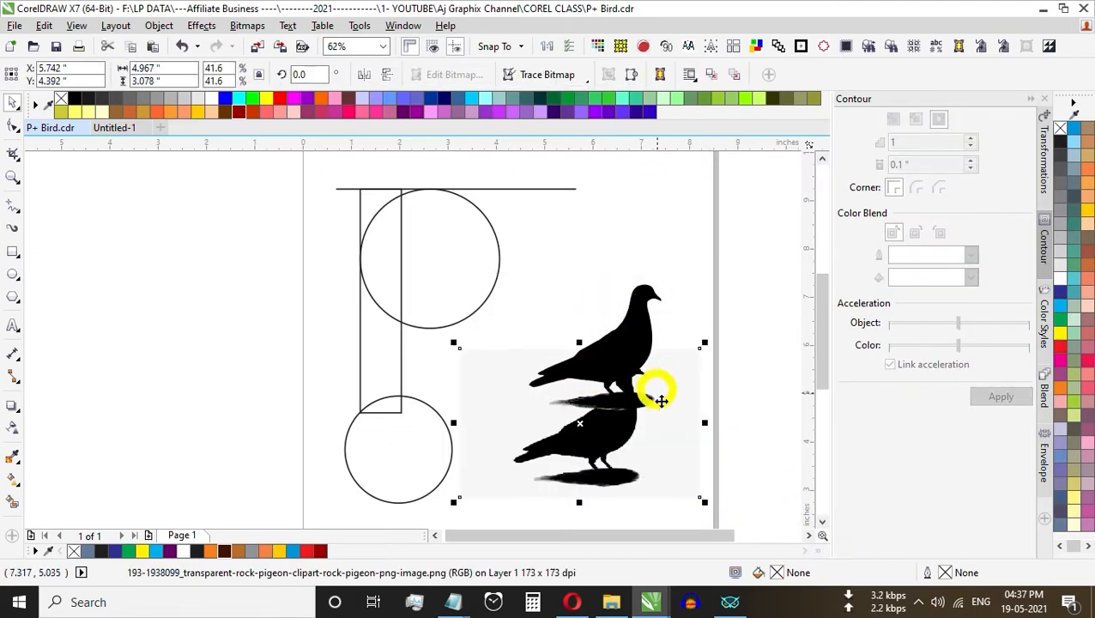
key("Delete")
Step: Keep a black copy of the traced pigeon outside the page and remove the fill from the pigeon beside the circles
mouse_move(623, 349)
left_mouse_down()
mouse_move(234, 310)
mouse_move(135, 247)
mouse_move(115, 257)
mouse_move(618, 313)
mouse_move(599, 312)
left_mouse_up()
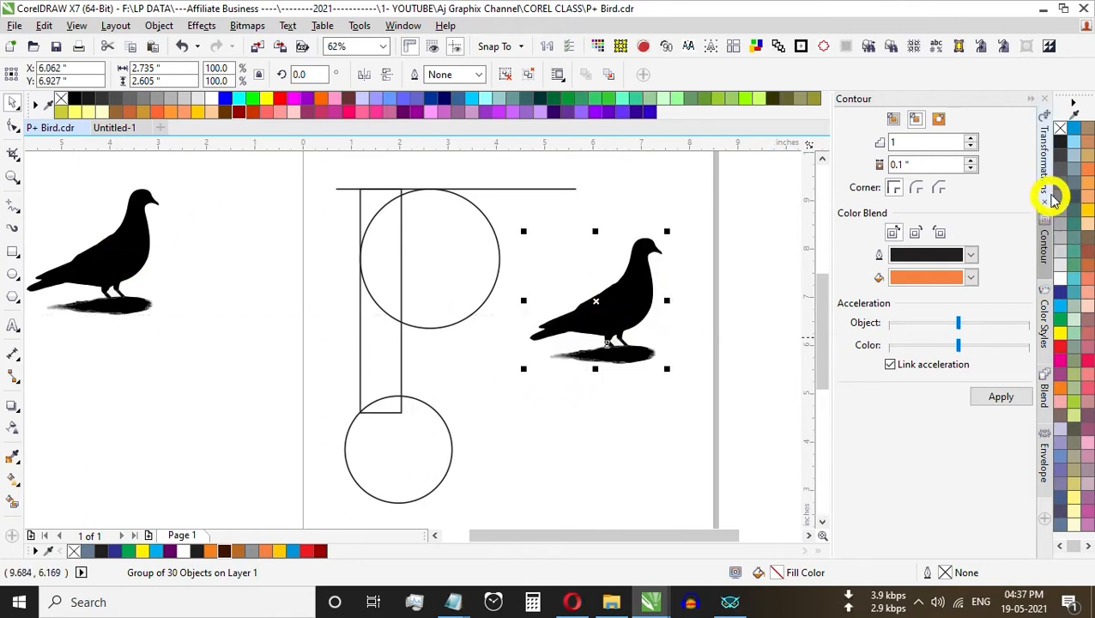
left_click(1060, 129)
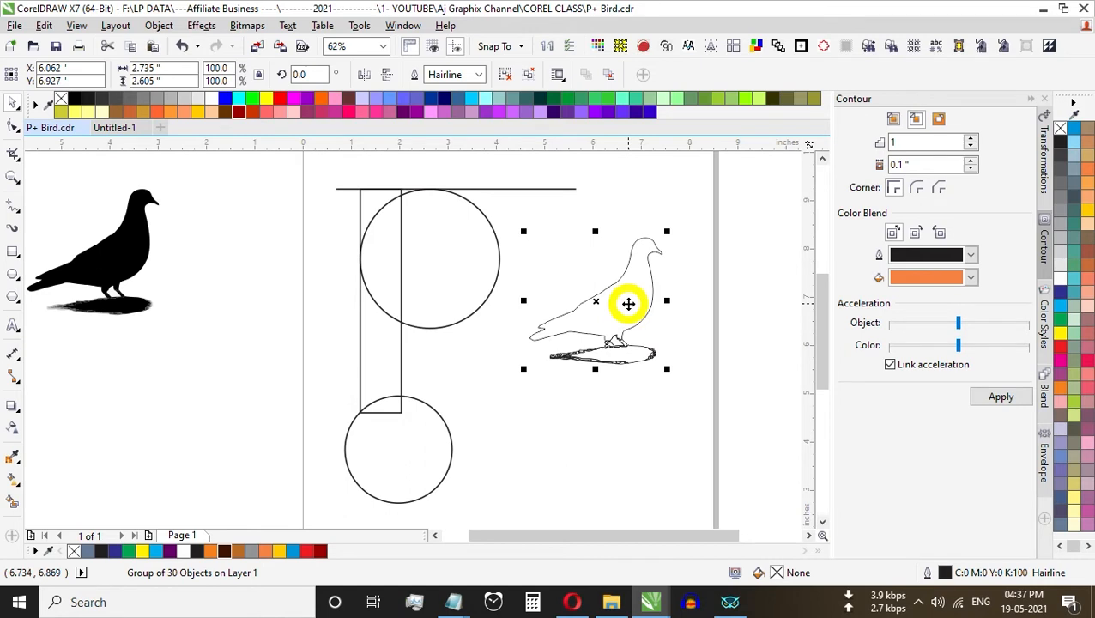
left_click(737, 352)
left_click(625, 309)
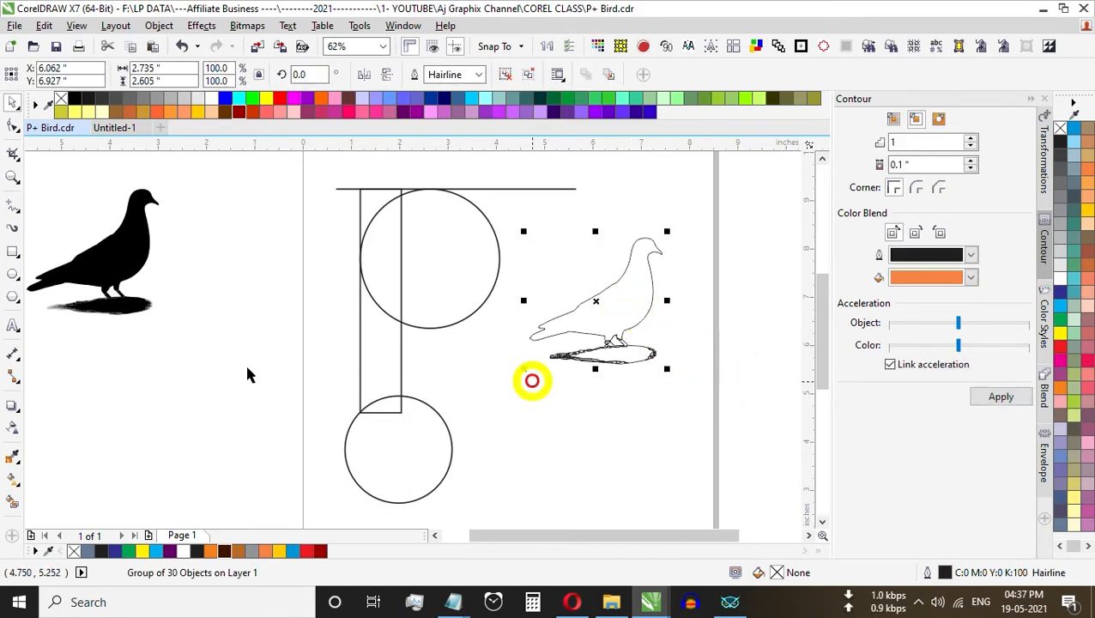
left_click(109, 363)
Step: Draw a rectangle over the pigeon's head and upper body and intersect it with the traced outline
left_click(13, 253)
left_click_drag(565, 214, 679, 328)
key("ctrl+space")
left_click(631, 357, "shift")
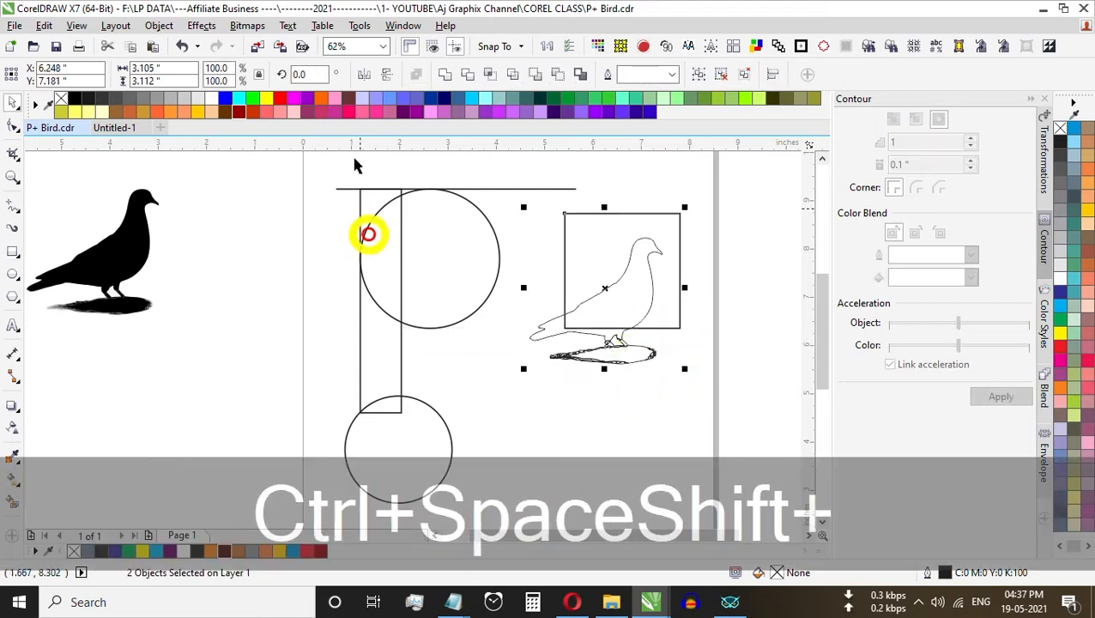
left_click(492, 75)
Step: Delete the full traced pigeon outline and the cropping rectangle, keeping only the intersected head and body shape
left_click(692, 350)
left_click(621, 357)
key("Delete")
left_click(657, 215)
key("Delete")
Step: Move the cropped bird outline onto the large circle and enlarge it to about 2.93 x 2.72 in
left_click(631, 309)
left_click_drag(632, 309, 450, 300)
scroll(463, 257, "up", 2)
left_click_drag(409, 269, 501, 185)
scroll(399, 257, "down", 1)
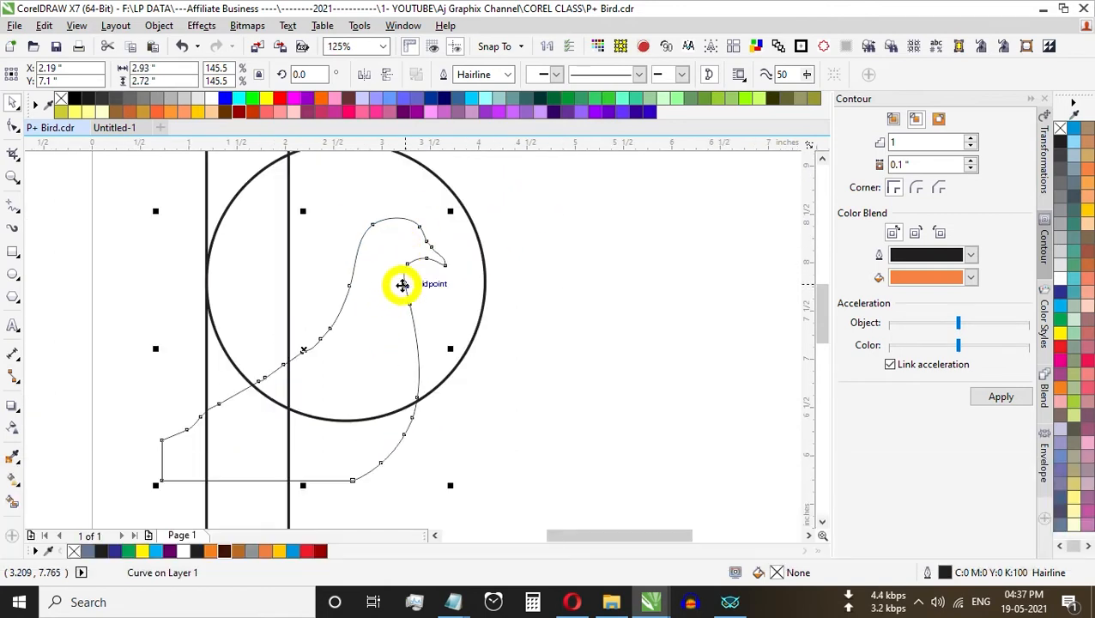
left_click_drag(403, 285, 383, 313)
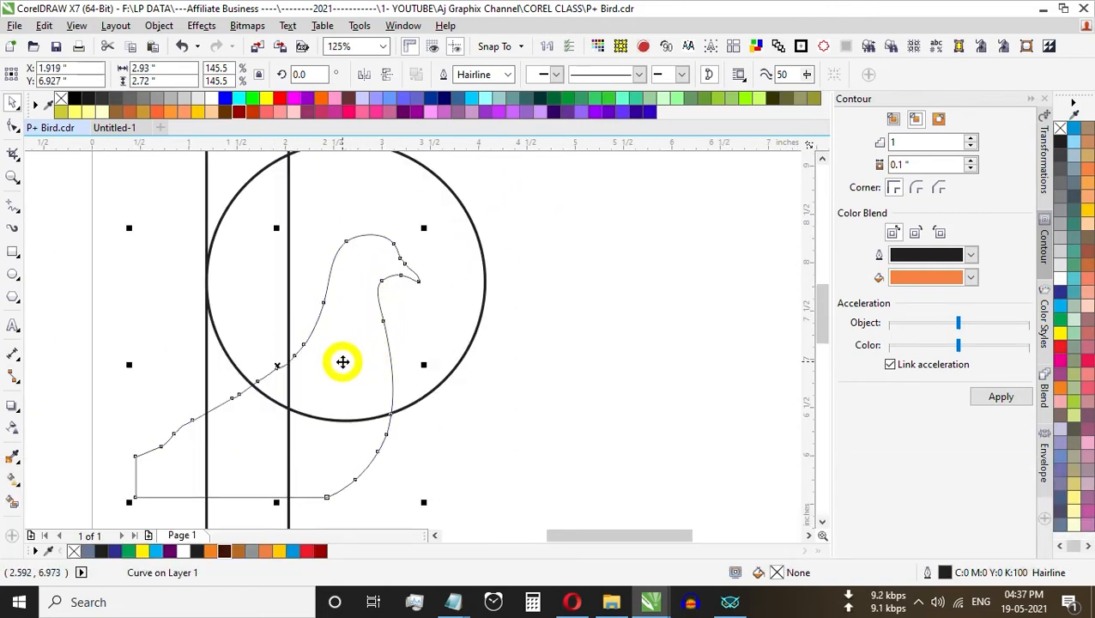
Step: Smooth the back of the bird's neck by deleting the extra nodes between the head and the back
key("F10")
left_click_drag(342, 292, 263, 381)
key("Delete")
key("ctrl+space")
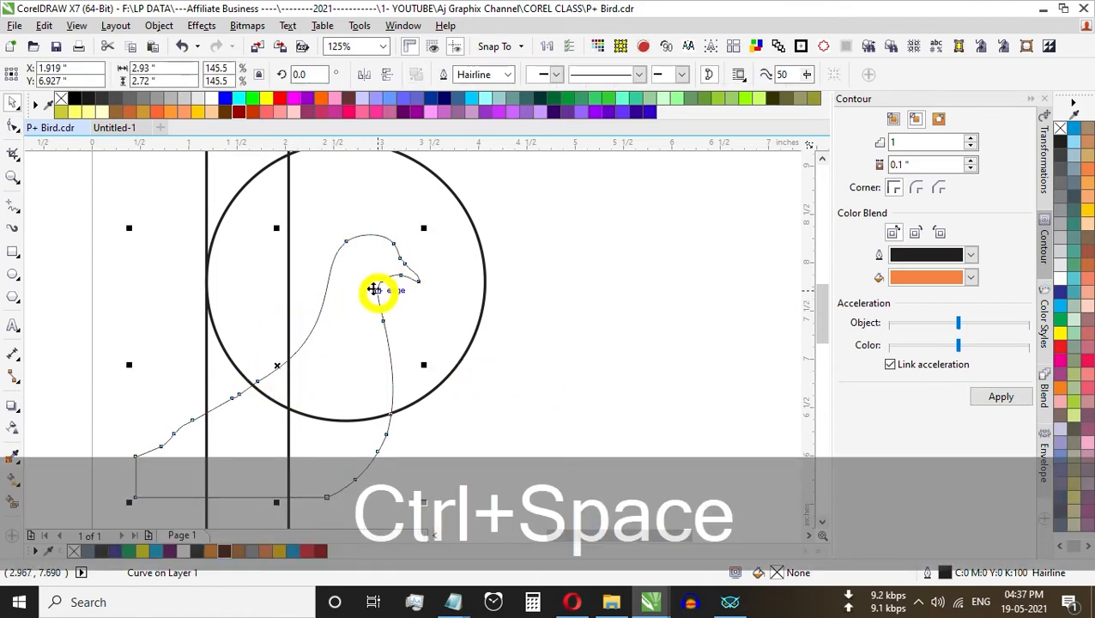
Step: Enlarge the bird outline to about 196.6%, rotate it by about 3.4 degrees and shift it lower inside the large circle
left_click_drag(425, 229, 468, 171)
left_click(395, 275)
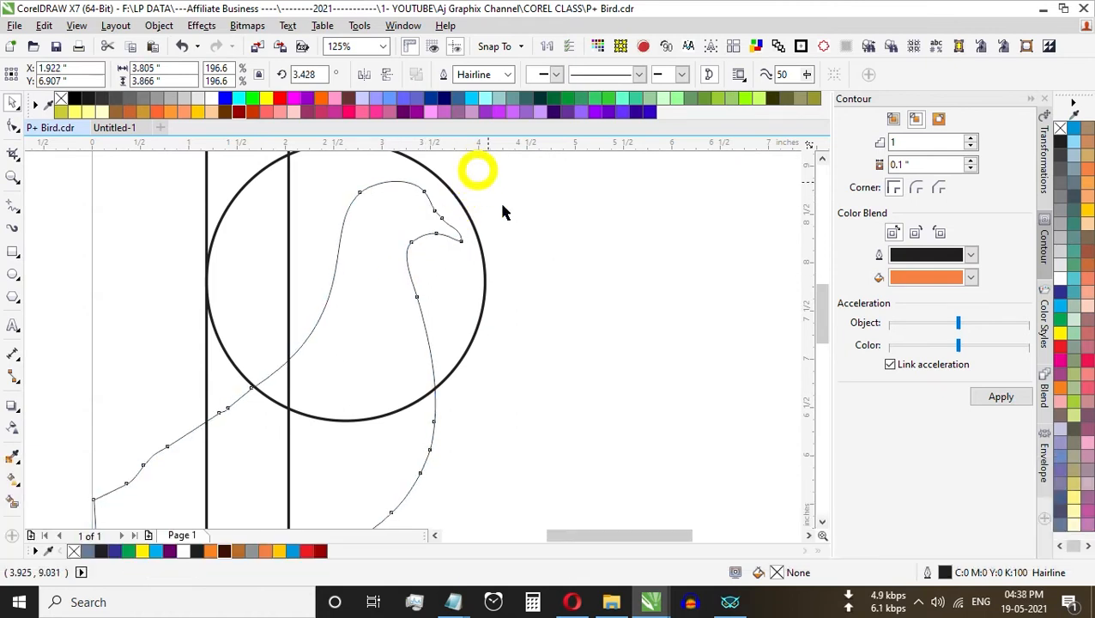
scroll(389, 303, "down", 2)
scroll(381, 303, "up", 2)
left_click_drag(382, 303, 353, 331)
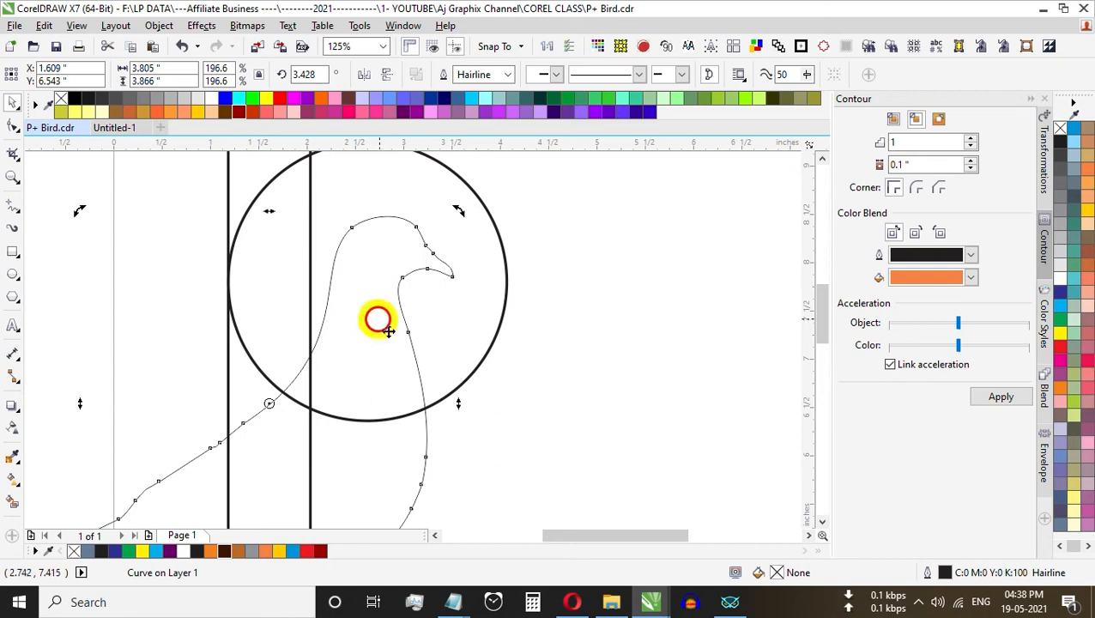
Step: Rotate the bird outline to about 12.9 degrees and nudge it down and to the right within the large circle
left_click_drag(461, 213, 436, 187)
key("Down")
key("Down")
key("Down")
key("Down")
key("Down")
key("Down")
key("Right")
key("Right")
key("Right")
key("Right")
key("Right")
key("Right")
key("Right")
key("Right")
key("Right")
key("Down")
key("Down")
key("Down")
key("Down")
key("Down")
key("Down")
key("Down")
key("Down")
left_click(384, 319)
left_click(380, 315)
Step: Enlarge the bird outline to about 224.5% and nudge it so its neck meets the upright rectangle's right edge
left_click_drag(447, 208, 464, 179)
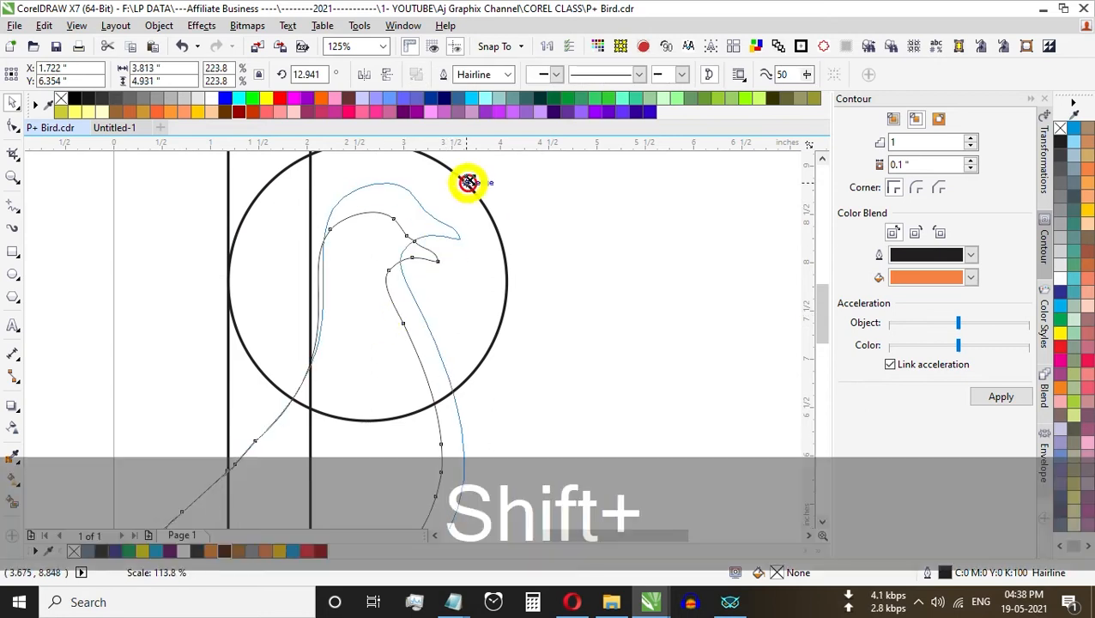
key("Left")
key("Left")
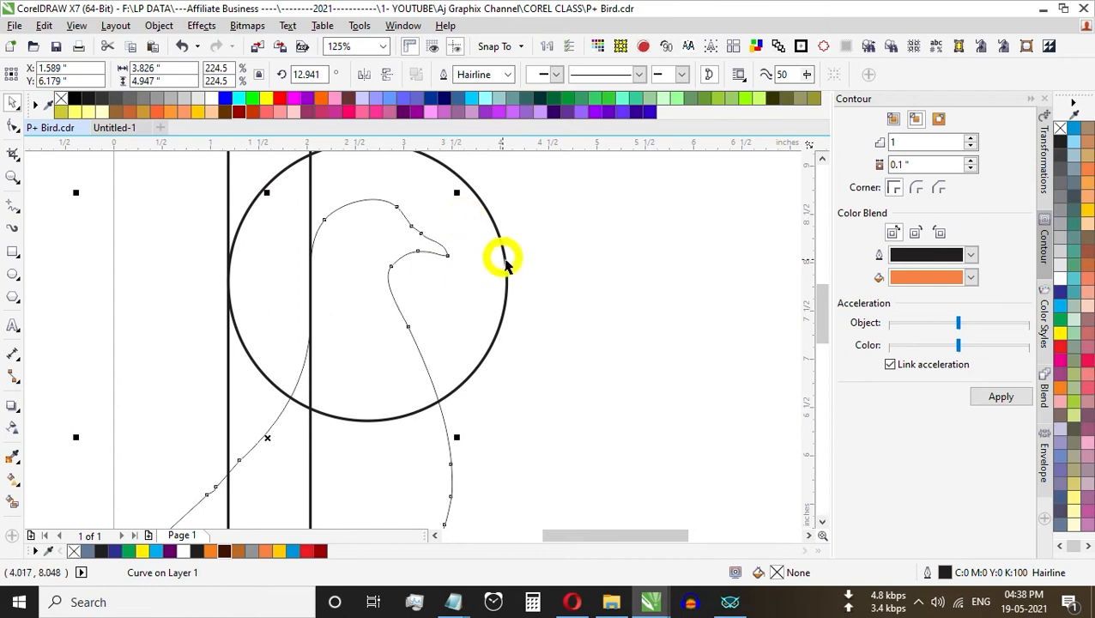
key("F3")
left_click(384, 309)
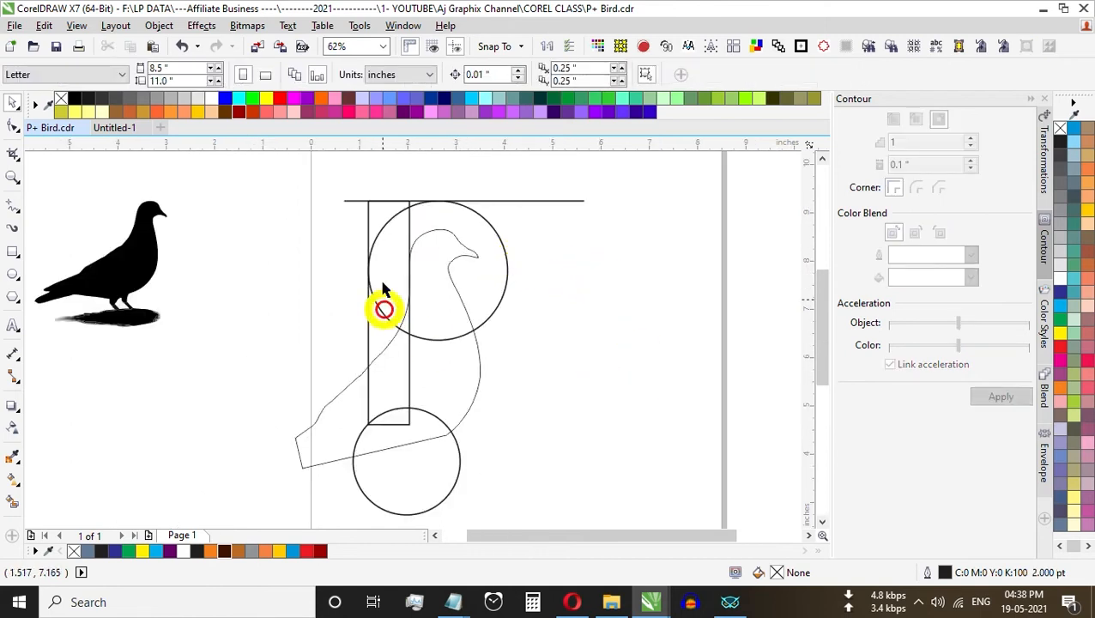
left_click(458, 296)
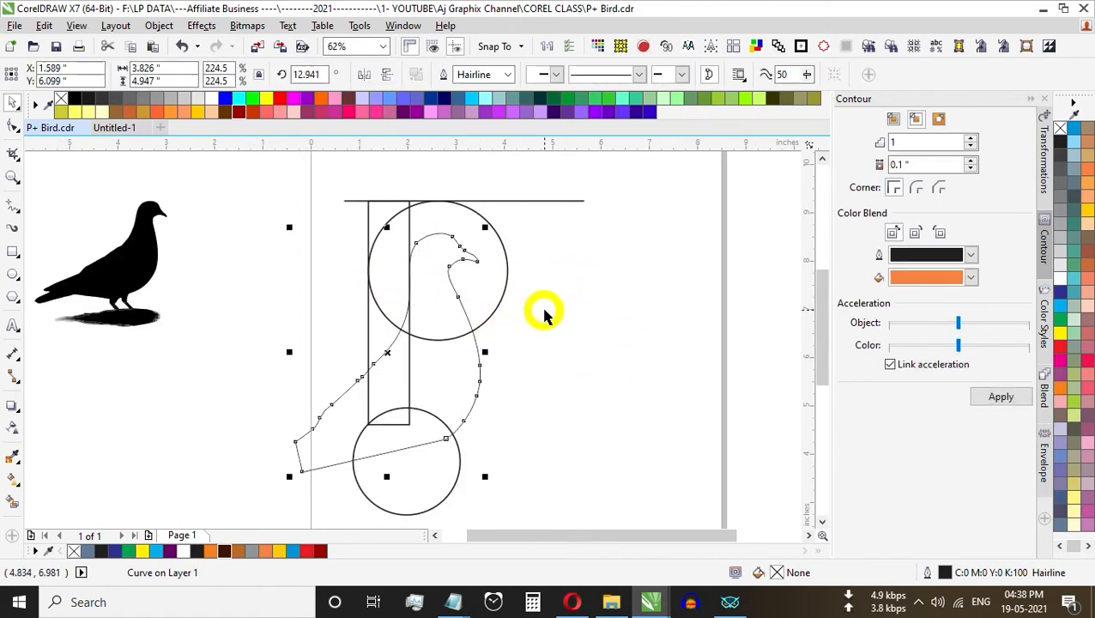
left_click(548, 340)
Step: Place a copy of the lower circle over the bird's head and shrink it to about 0.5 in
left_click_drag(415, 464, 459, 256)
key("z")
left_click_drag(342, 178, 546, 307)
key("ctrl+space")
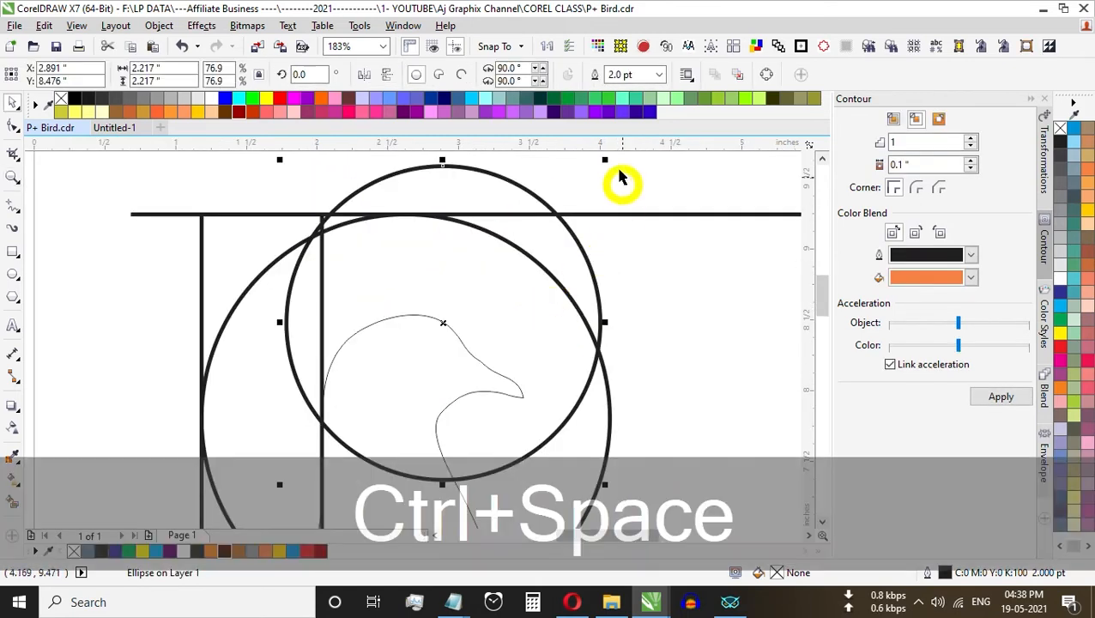
left_click_drag(606, 162, 487, 285)
left_click_drag(438, 320, 402, 378)
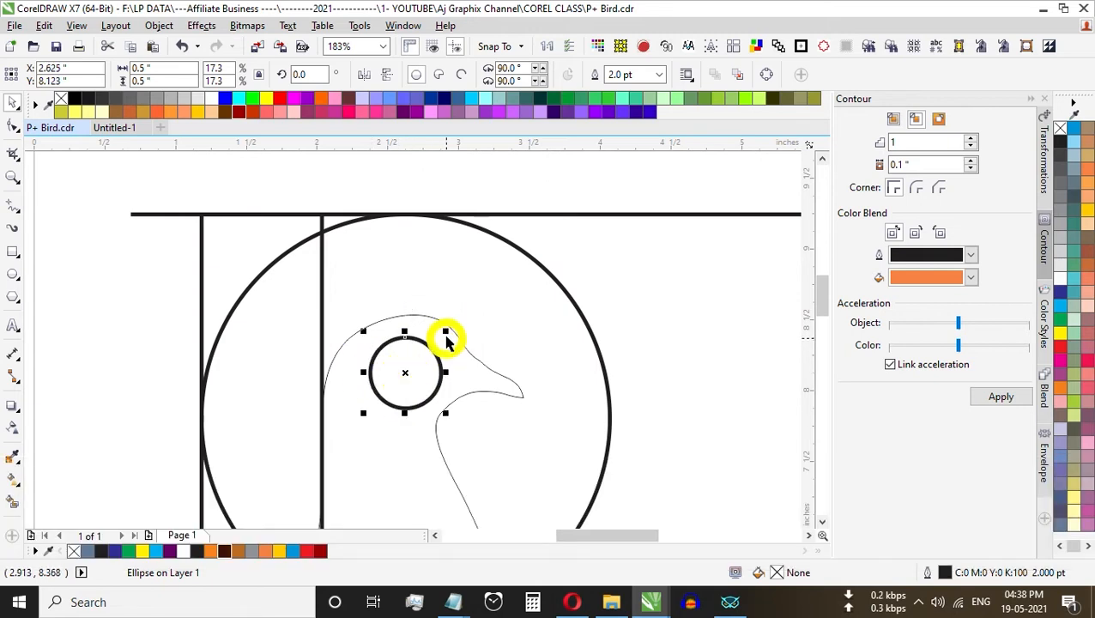
Step: Enlarge the small head circle to about 0.96 in and align its left side with the upright rectangle's right edge
left_click_drag(450, 325, 488, 290)
left_click_drag(408, 370, 400, 369)
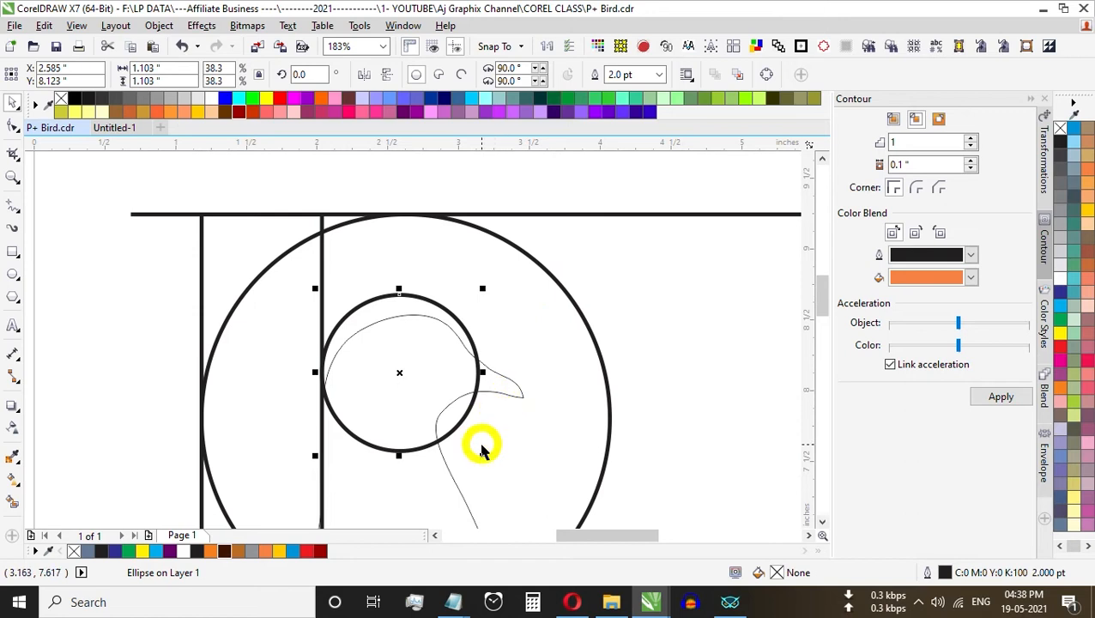
left_click_drag(483, 454, 460, 435)
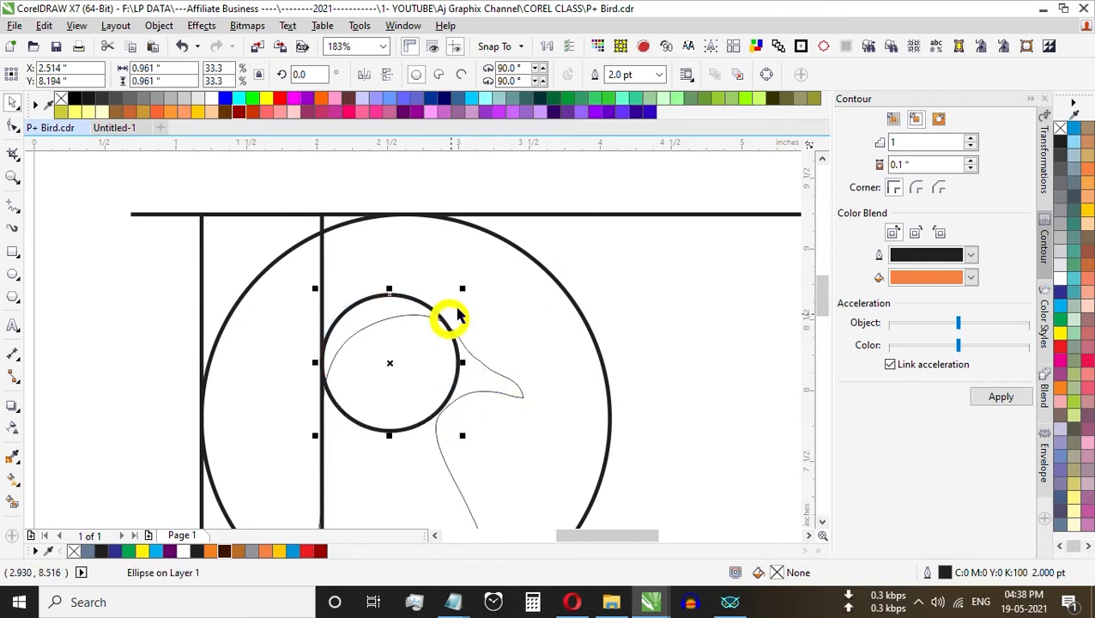
scroll(468, 309, "up", 2)
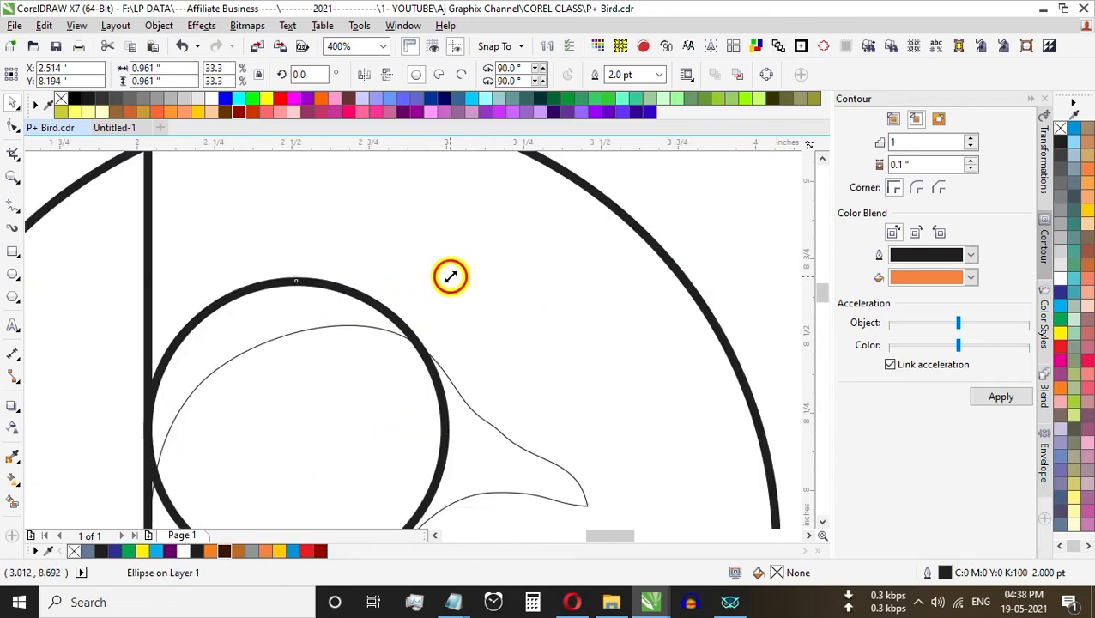
scroll(452, 276, "down", 2)
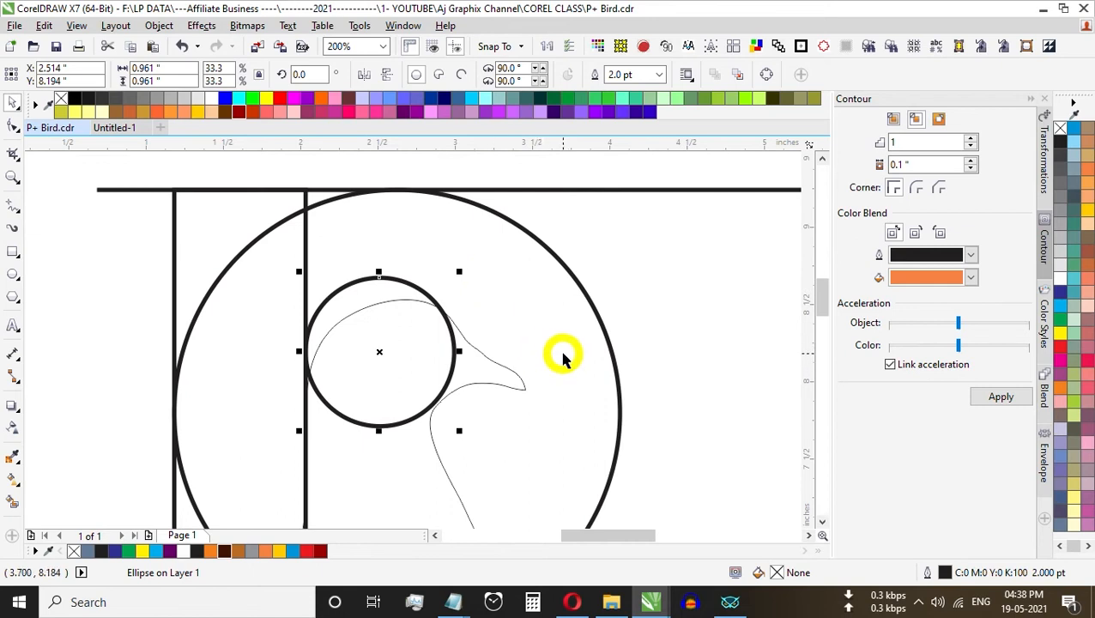
key("Right")
key("Right")
key("Left")
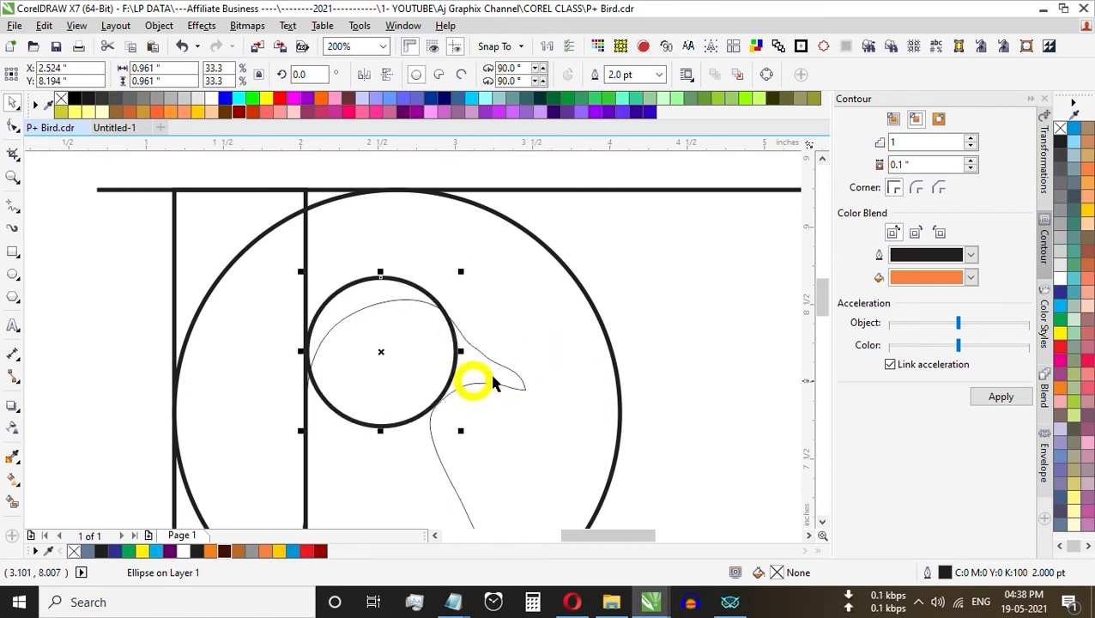
scroll(614, 404, "down", 1)
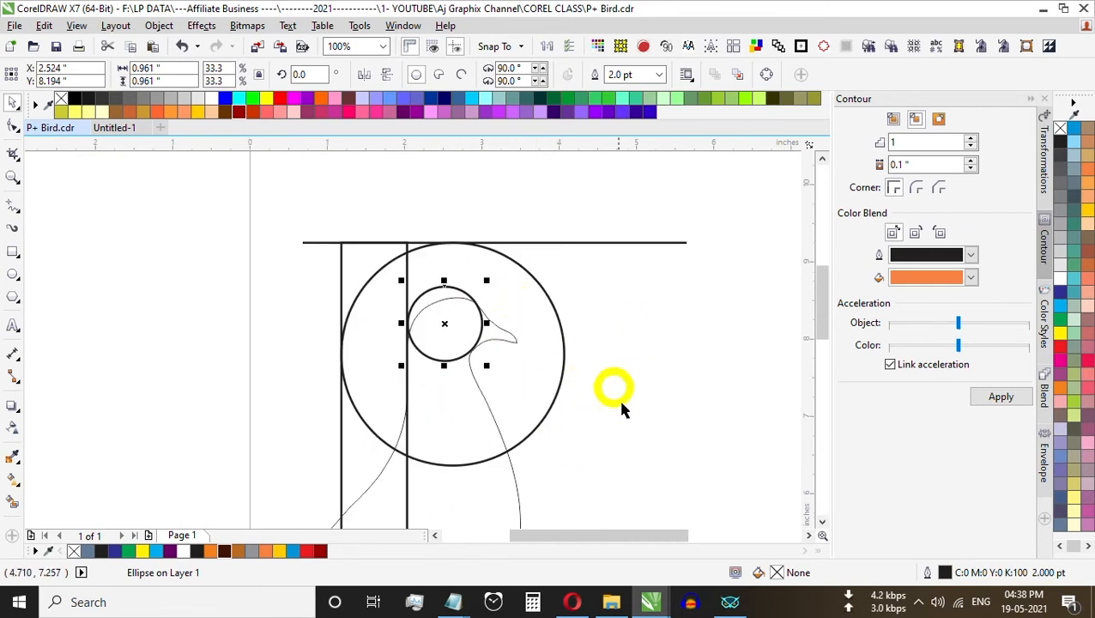
Step: Deselect the head circle, frame the whole construction and save the drawing
left_click(665, 406)
scroll(363, 318, "down", 1)
key("z")
mouse_move(291, 251)
left_mouse_down()
mouse_move(411, 310)
mouse_move(644, 489)
left_mouse_up()
key("ctrl+space")
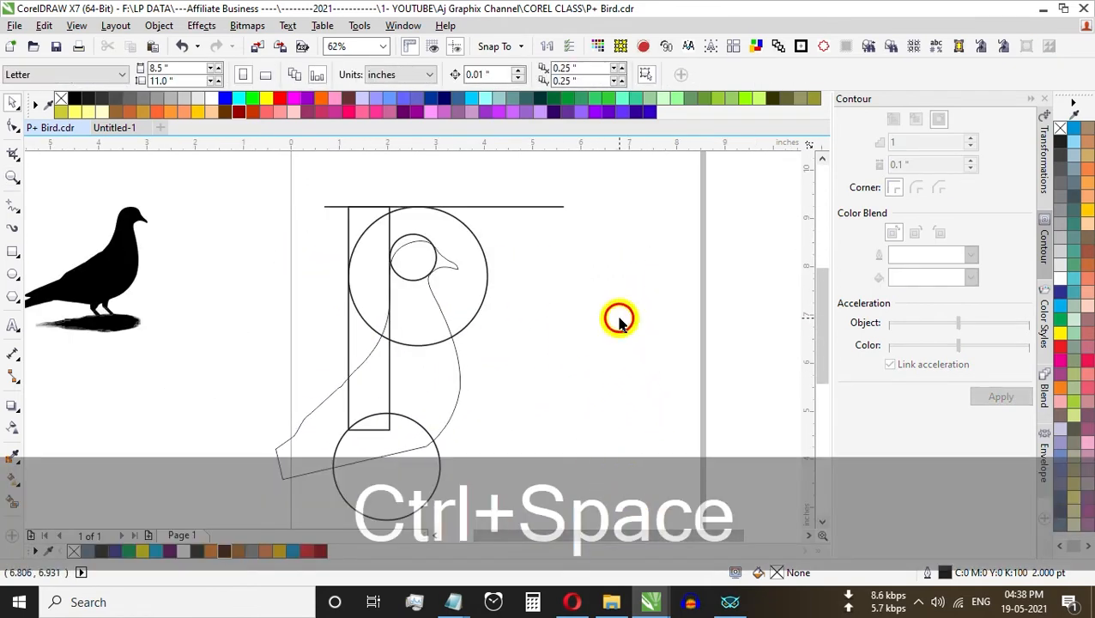
key("ctrl+s")
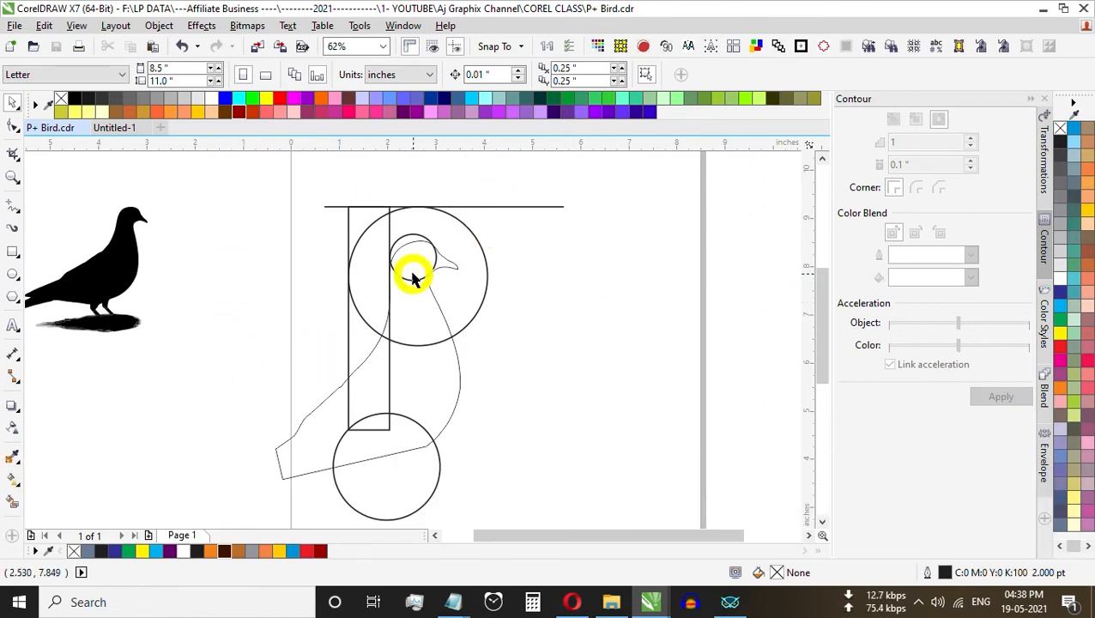
Step: Smart-fill the corner area between the horizontal line, the rectangle's left edge and the large circle in blue-grey
left_click(14, 502)
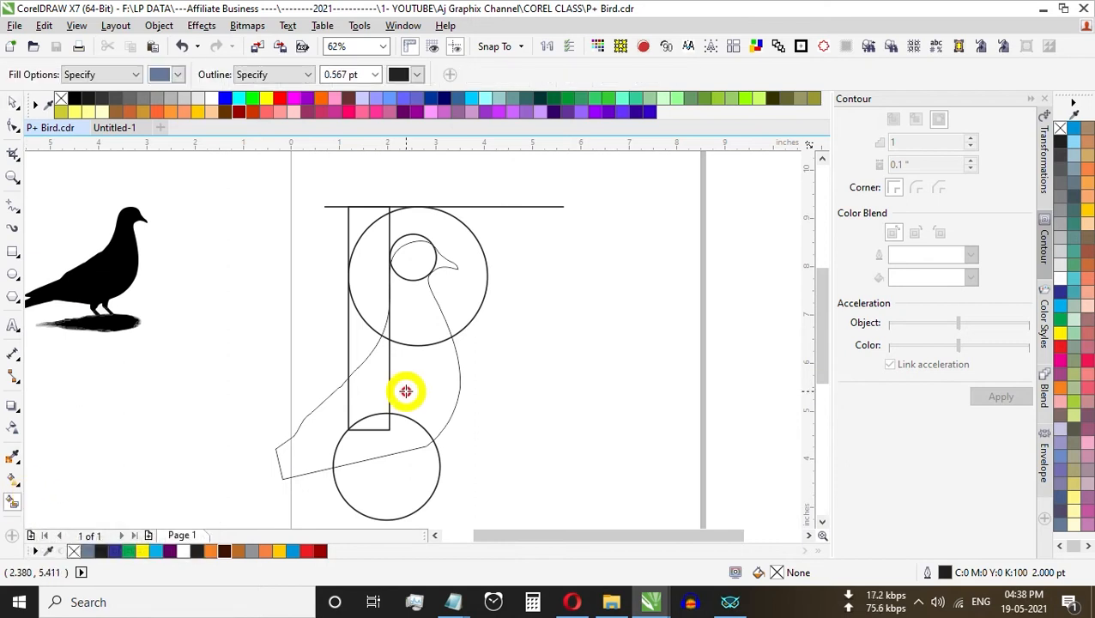
left_click(367, 218)
scroll(379, 213, "up", 2)
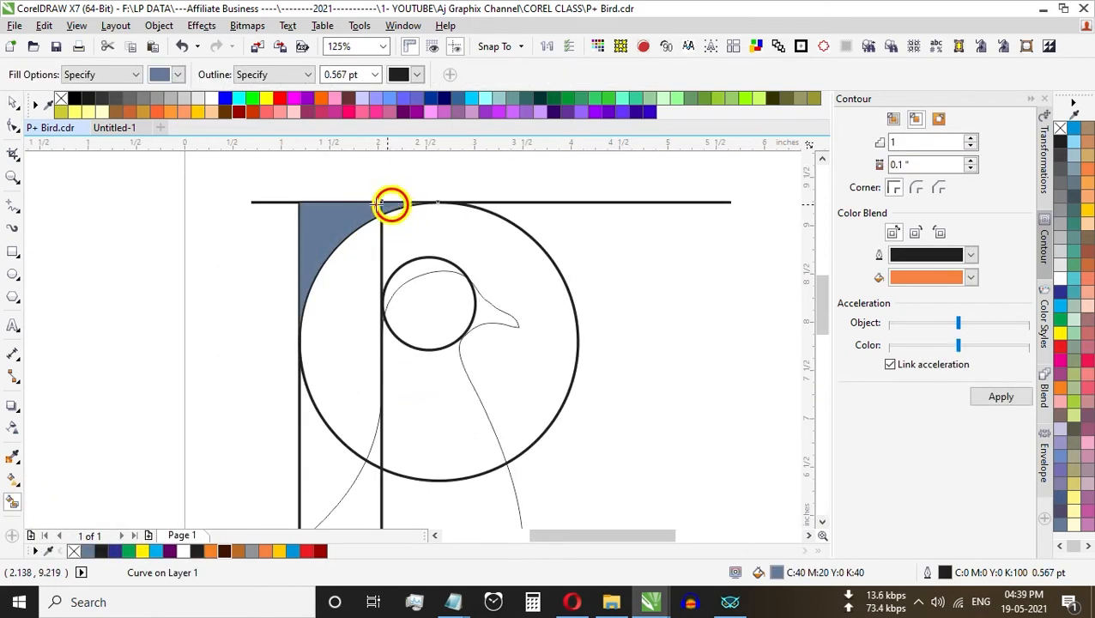
Step: Try to smart-fill the area below the corner, between the rectangle's left edge, the large circle and the bird's back
left_click(318, 444)
scroll(377, 352, "down", 2)
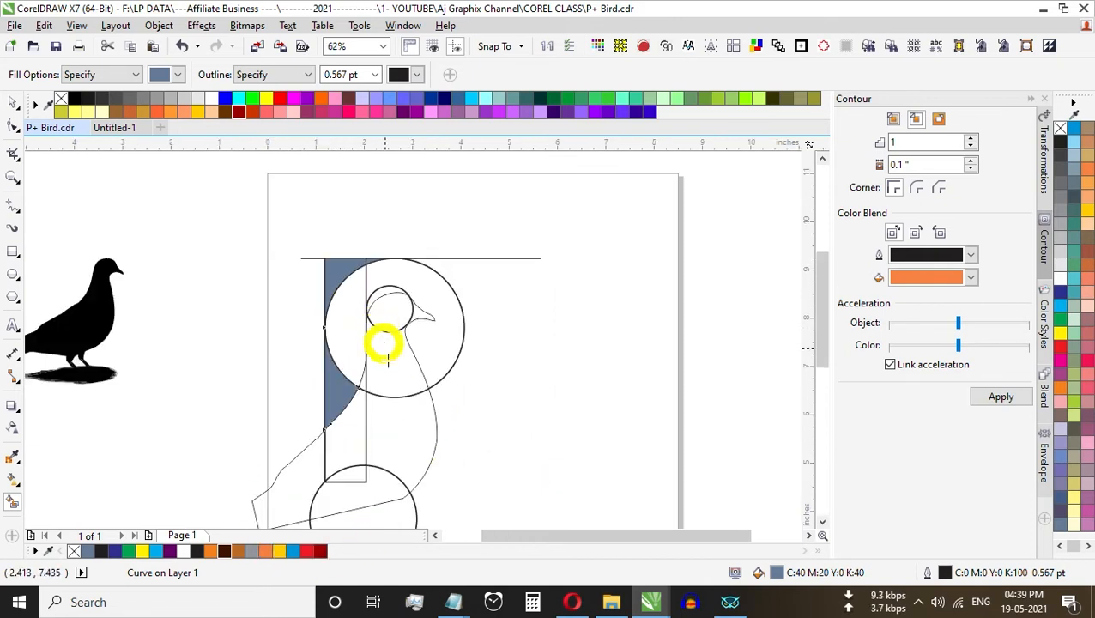
key("ctrl+z")
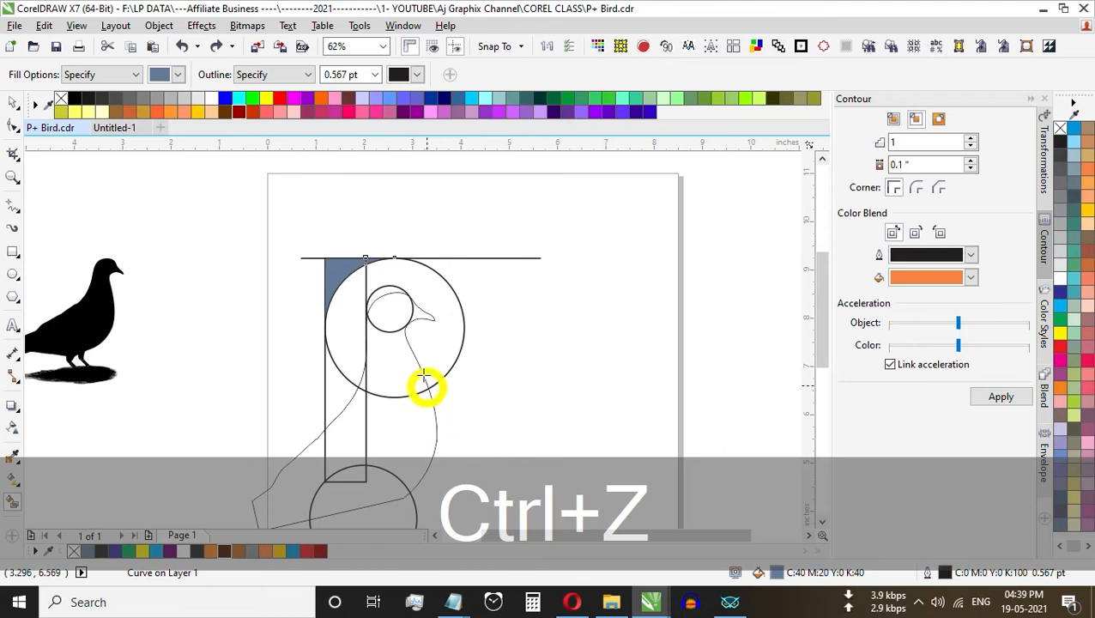
Step: Smart-fill the crescent over the bird's head, the head itself, and the beak and neck area inside the large circle
scroll(378, 290, "up", 2)
left_click(372, 291)
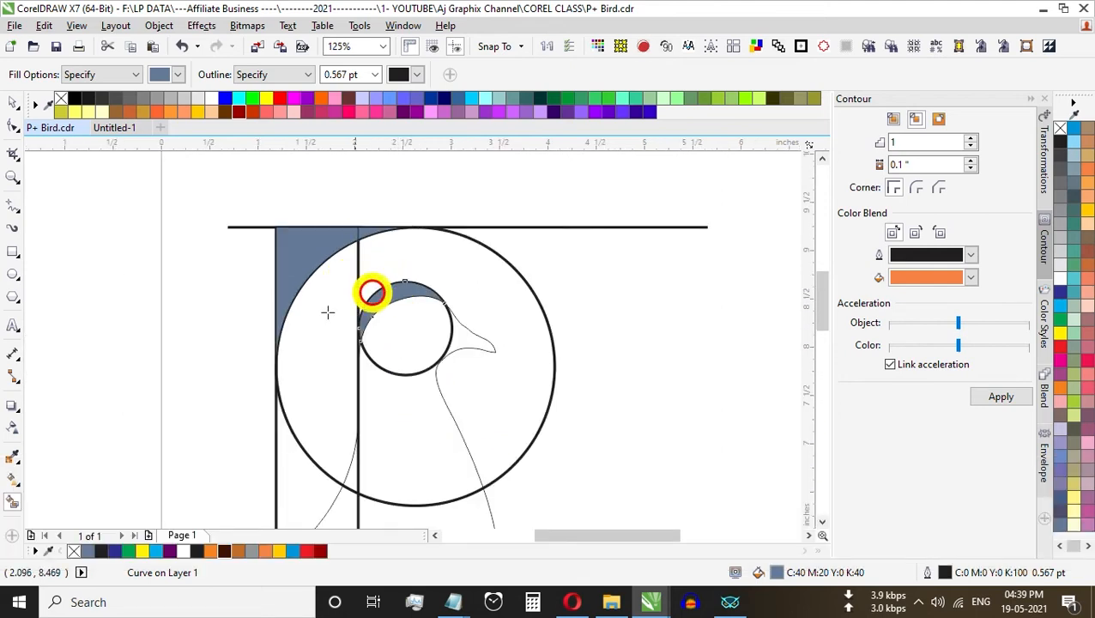
left_click(413, 327)
left_click(458, 333)
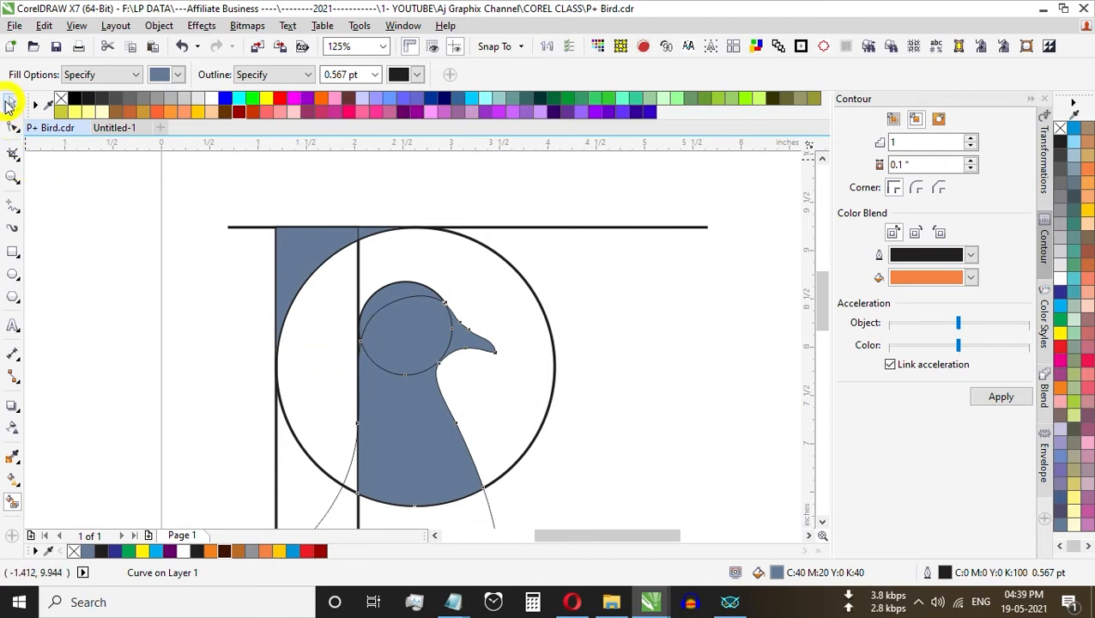
Step: Delete the traced bird outline, keeping the filled pieces
left_click(8, 103)
scroll(121, 296, "down", 2)
left_click(338, 472)
left_click(309, 427)
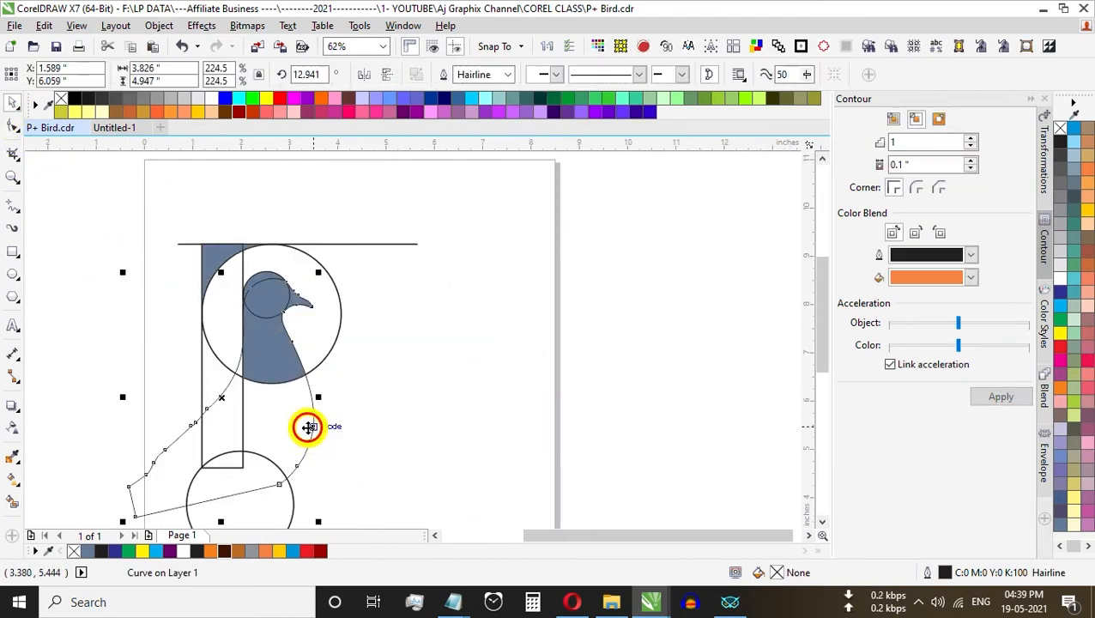
key("Delete")
Step: Try to weld the filled head and neck pieces together with the small head circle
left_click_drag(392, 432, 225, 274)
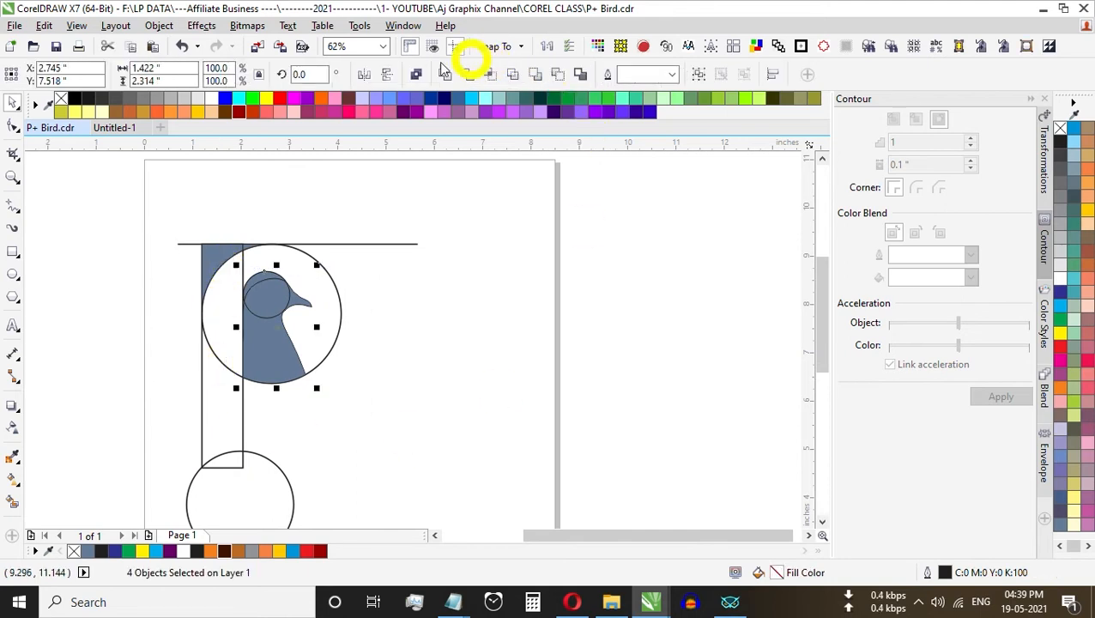
left_click(445, 77)
key("ctrl+z")
Step: Try moving the filled head piece and the crescent aside to reach the guide circle
left_click(320, 306)
left_click(269, 289)
scroll(268, 289, "up", 4)
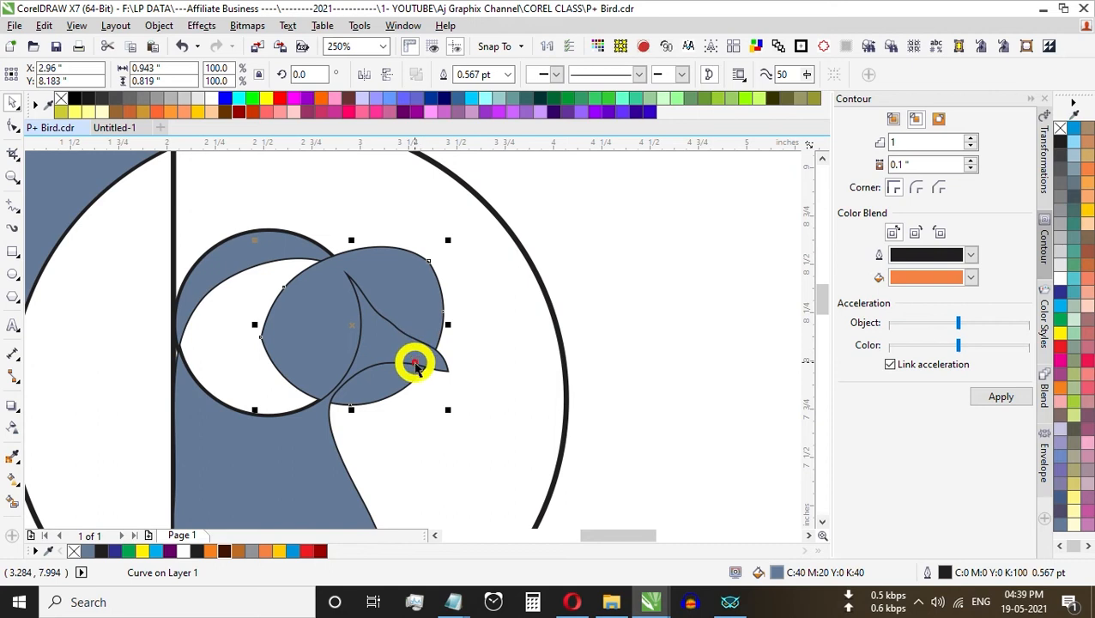
key("ctrl+z")
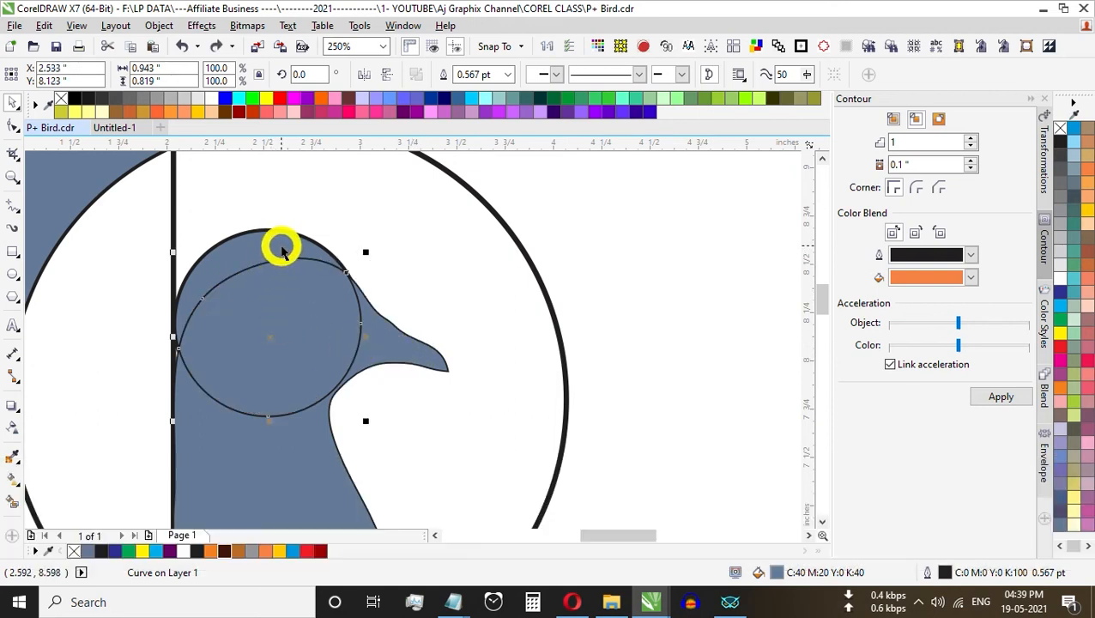
left_click_drag(286, 232, 435, 254)
key("ctrl+z")
Step: Cut the crescent over the head, delete the small guide circle beneath it and paste the crescent back in place
key("ctrl+x")
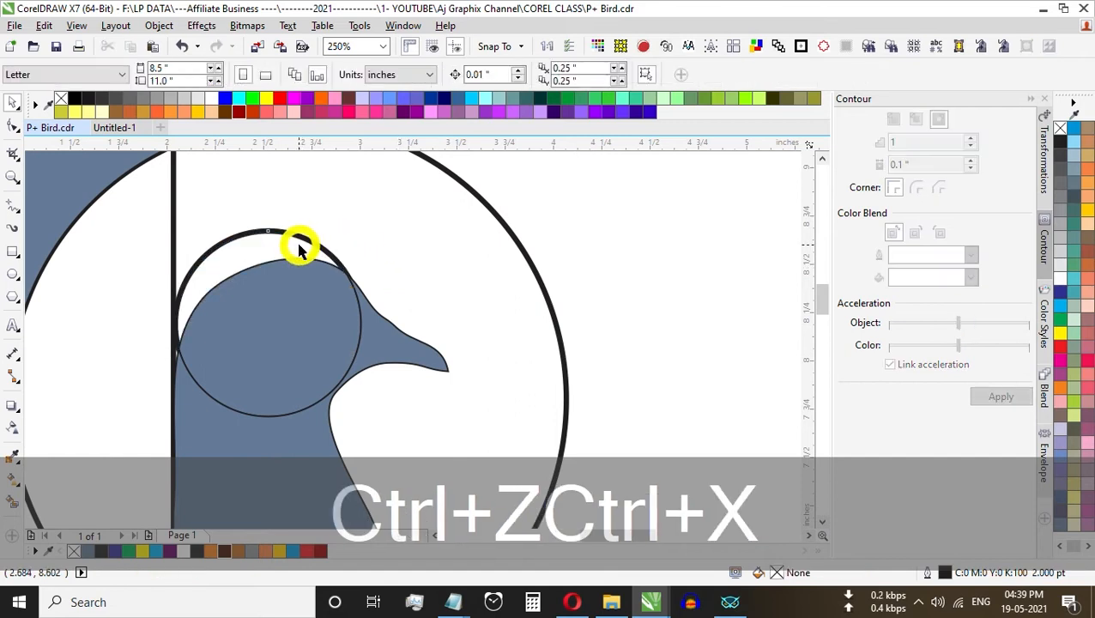
left_click(303, 239)
key("Delete")
key("ctrl+v")
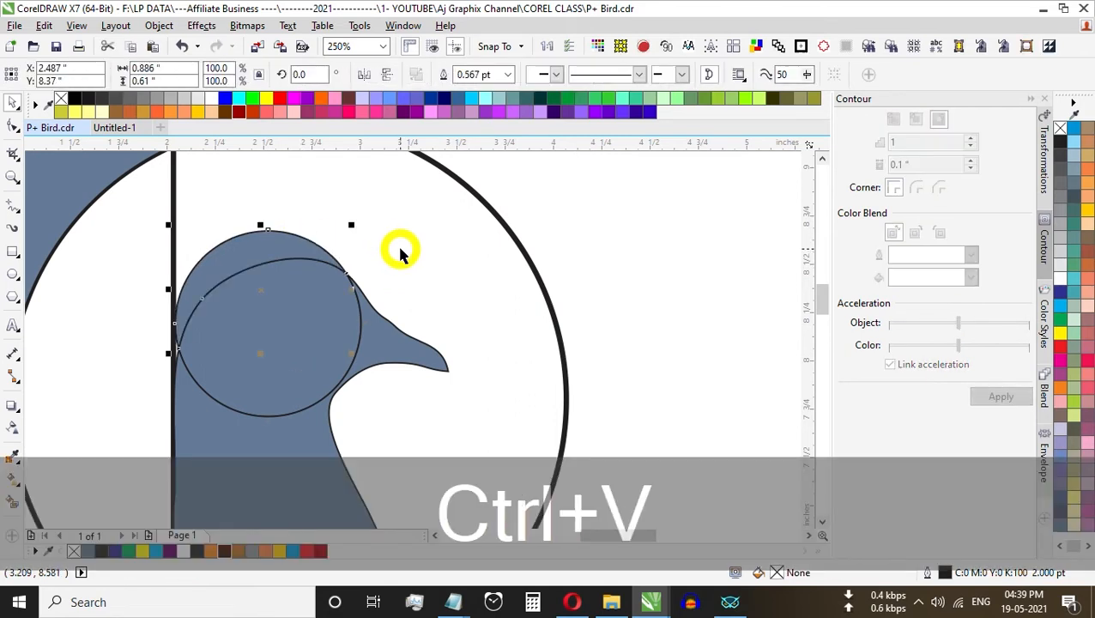
Step: Weld the crescent, the head and the neck piece into a single bird shape
left_click(271, 375, "shift")
left_click(240, 452, "shift")
left_click(445, 74)
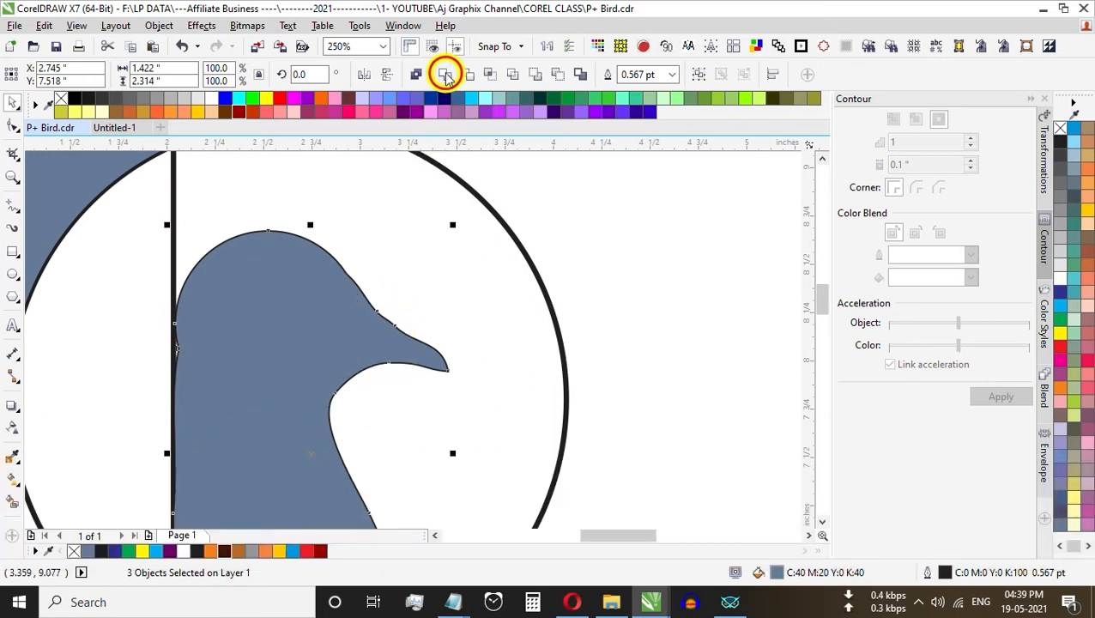
Step: Delete the surplus nodes on the back of the bird's neck and where the crown meets the forehead
key("F10")
left_click_drag(174, 412, 138, 334)
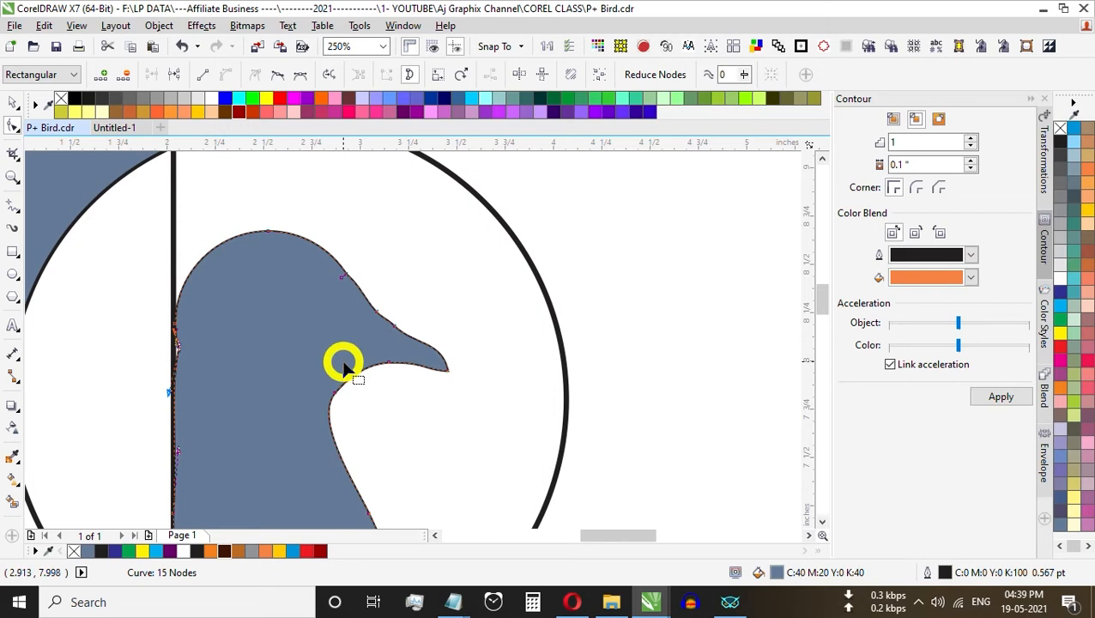
scroll(420, 283, "down", 1)
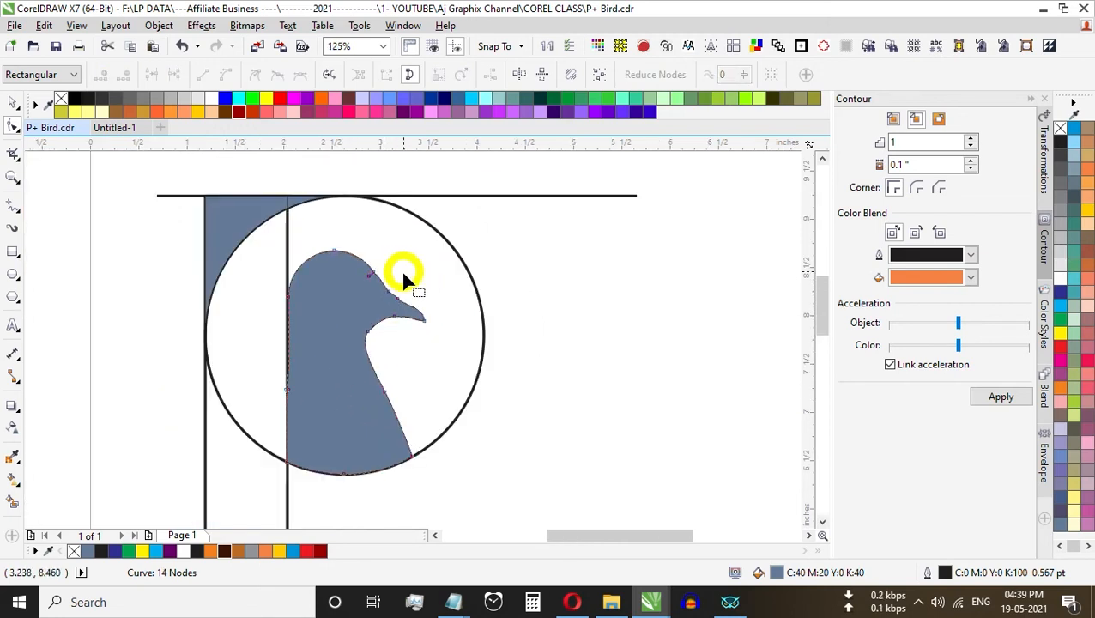
scroll(403, 276, "up", 2)
left_click_drag(373, 252, 323, 288)
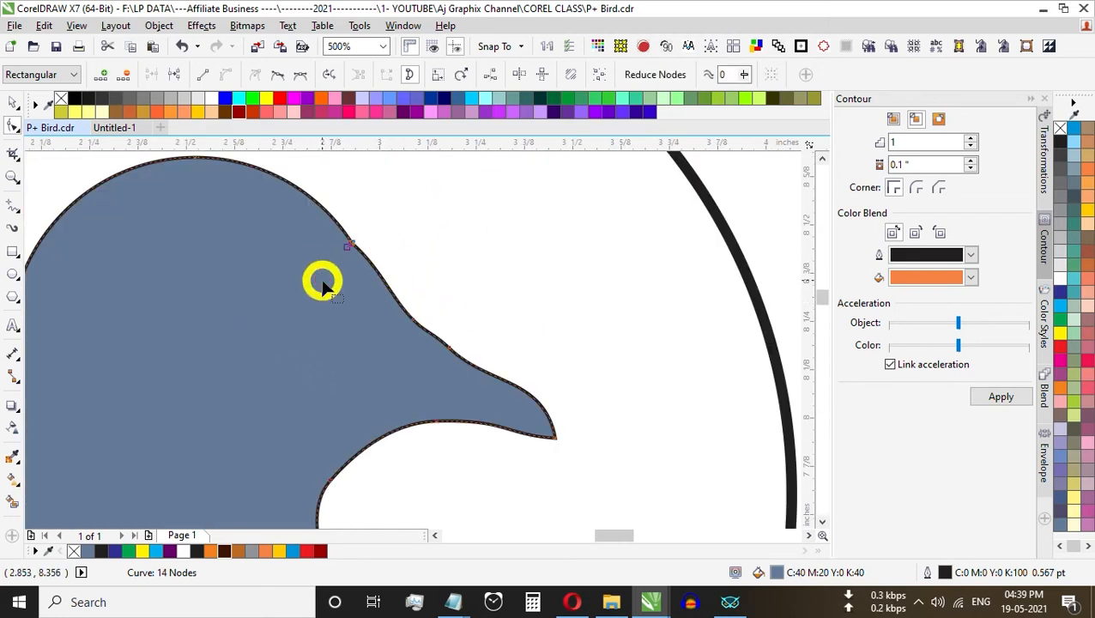
key("Delete")
scroll(529, 292, "down", 1)
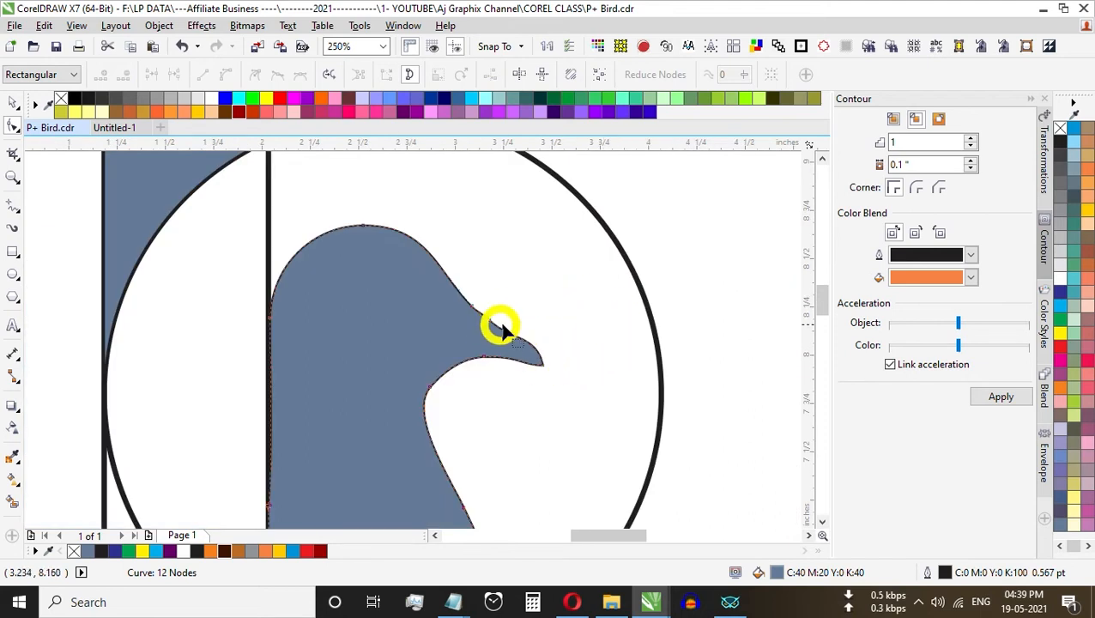
Step: Try to smooth the beak's upper edge by deleting its middle node and reshaping the curve with the forehead node's handle
scroll(501, 326, "up", 1)
left_click_drag(519, 269, 434, 321)
key("Delete")
scroll(550, 352, "down", 3)
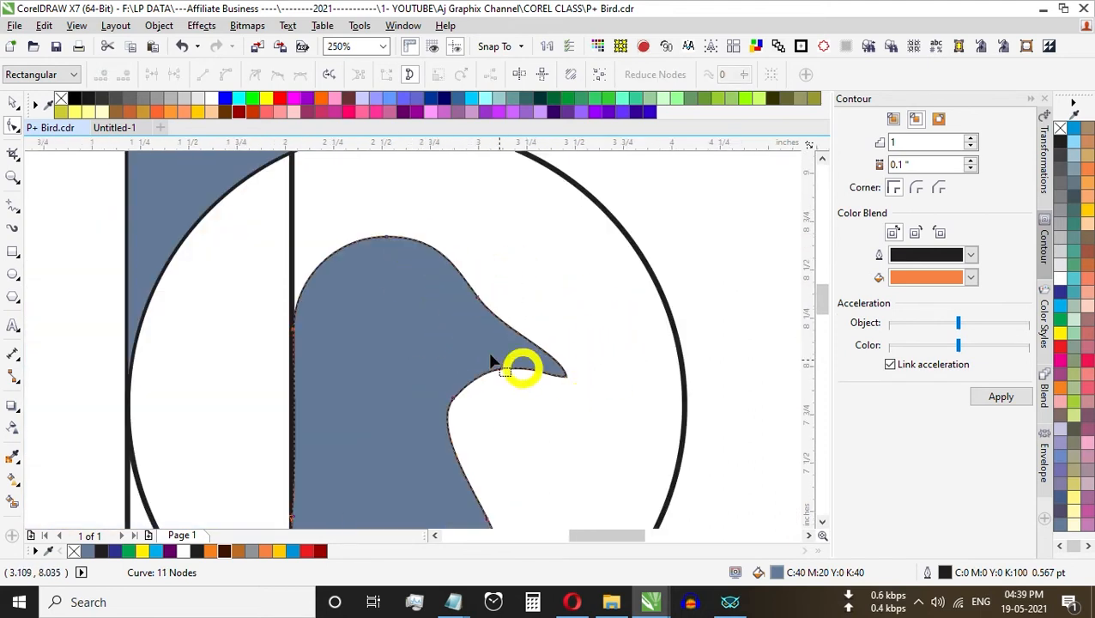
scroll(521, 367, "up", 3)
left_click(518, 345)
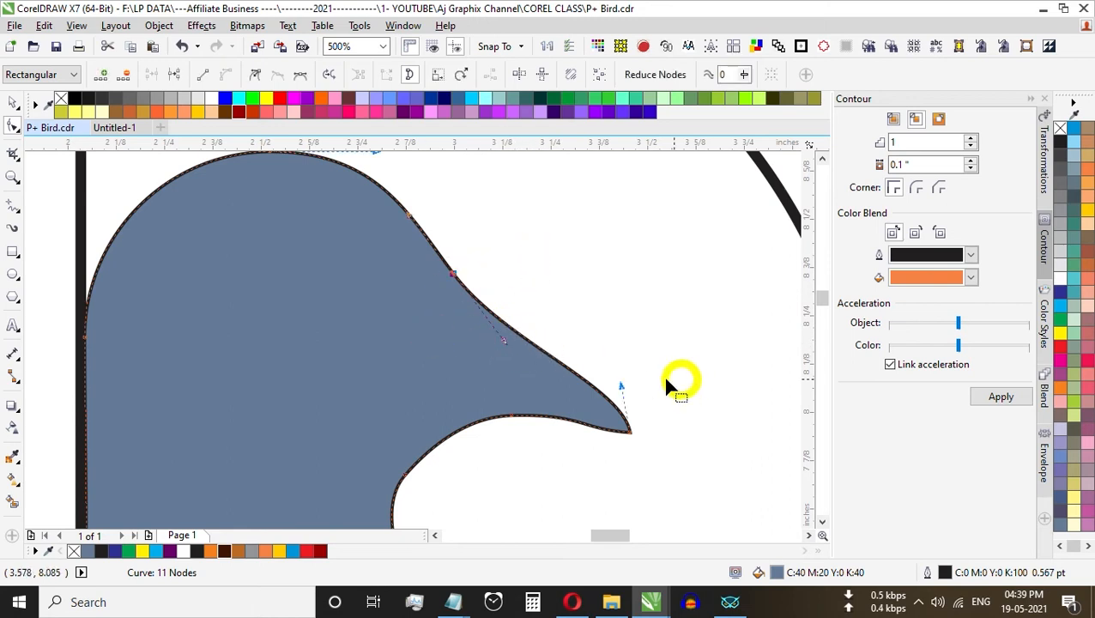
left_click(505, 346)
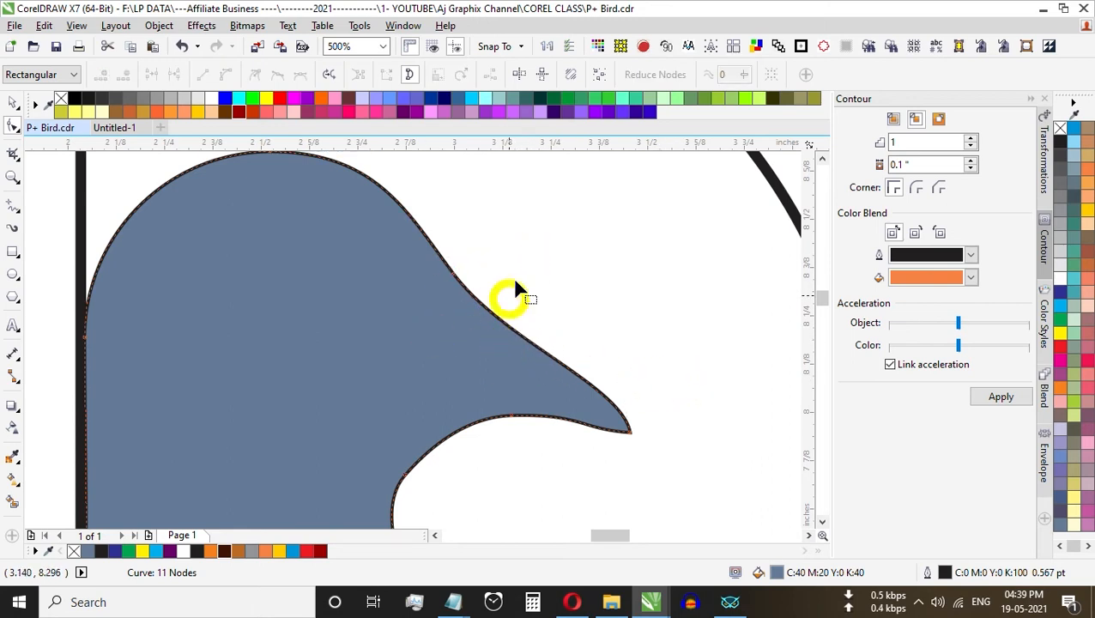
left_click(504, 345)
left_click_drag(504, 341, 498, 354)
scroll(487, 321, "down", 1)
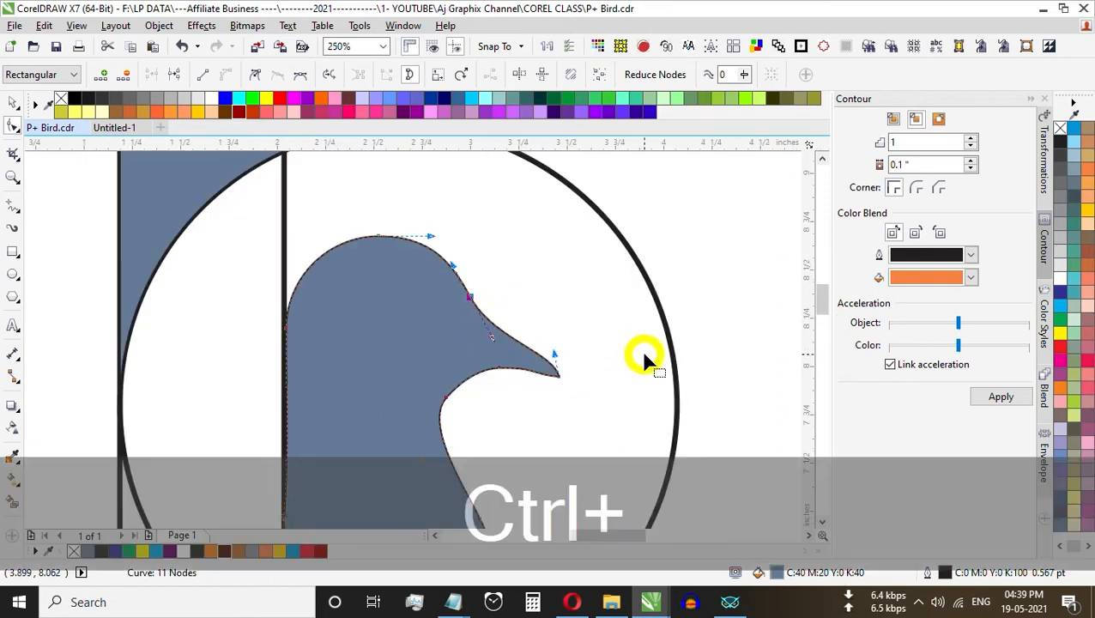
Step: Review the whole shape and undo the reshaping of the beak's upper edge
key("ctrl+space")
scroll(672, 321, "down", 3)
left_click(730, 324)
scroll(691, 338, "up", 1)
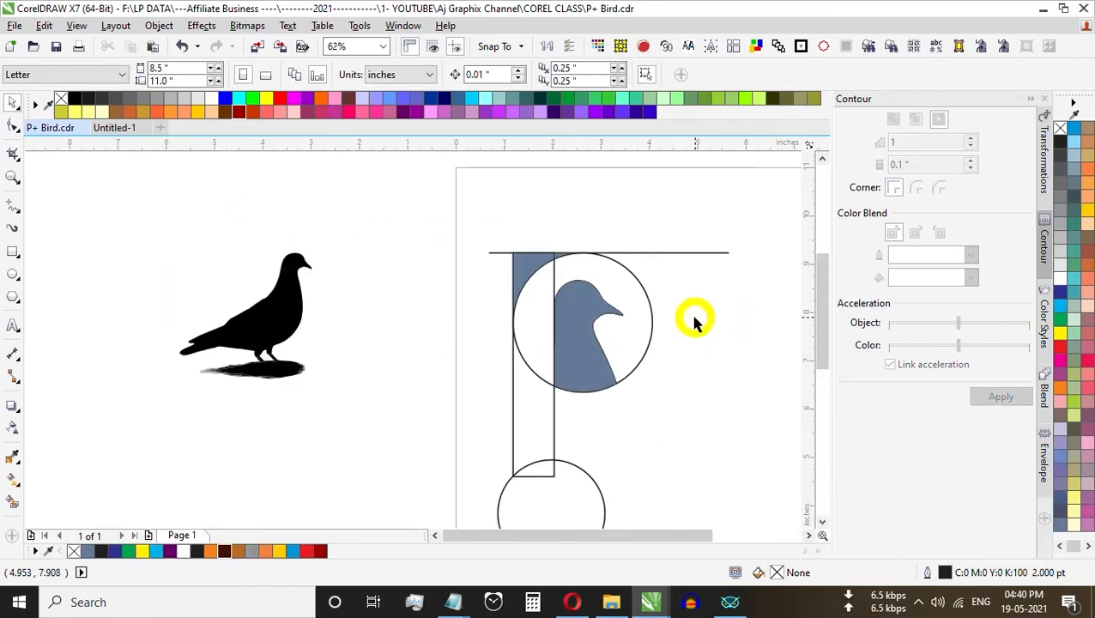
scroll(672, 317, "up", 1)
key("ctrl+z")
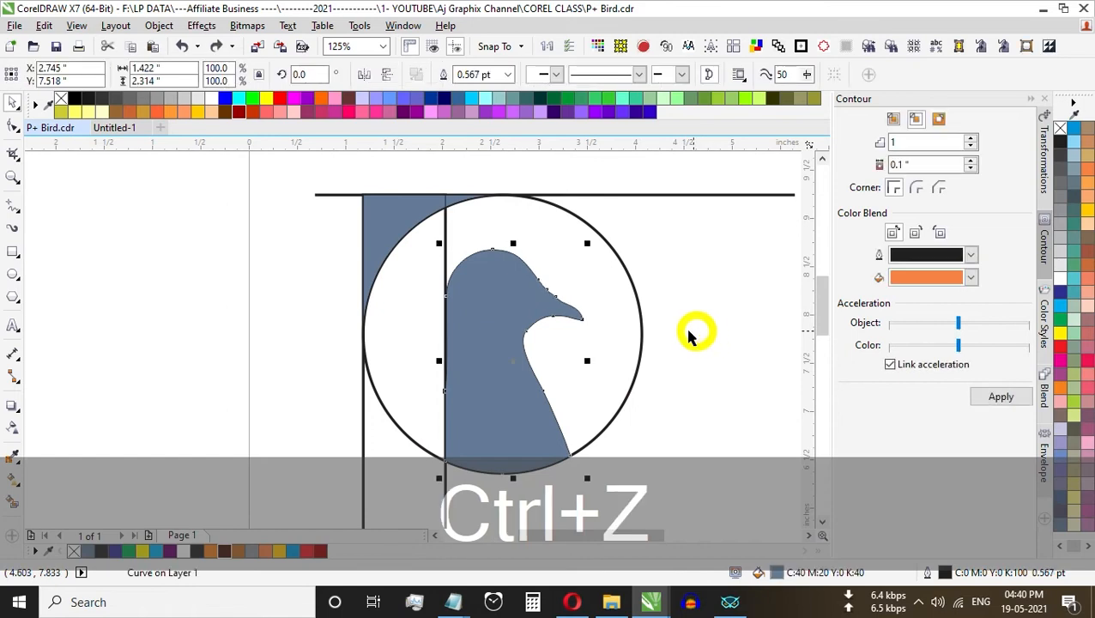
Step: Delete the middle node on the beak's upper edge to smooth the curve, and deselect the bird shape
left_click(683, 320)
scroll(563, 298, "up", 1)
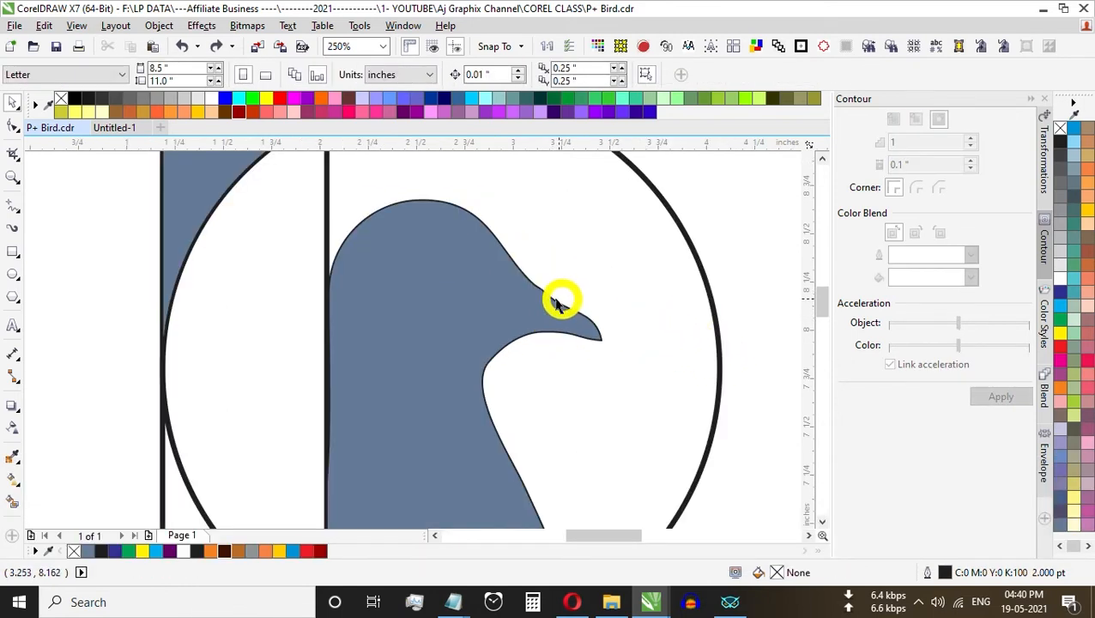
left_click(554, 297)
scroll(554, 298, "up", 2)
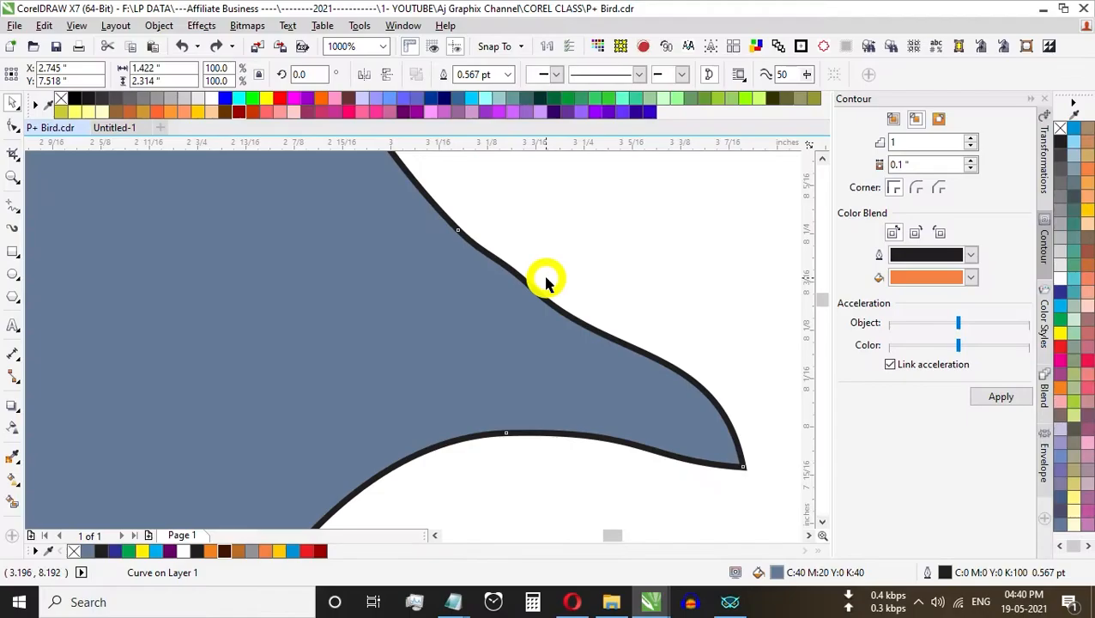
key("F10")
left_click_drag(578, 248, 503, 299)
key("Delete")
scroll(682, 332, "down", 1)
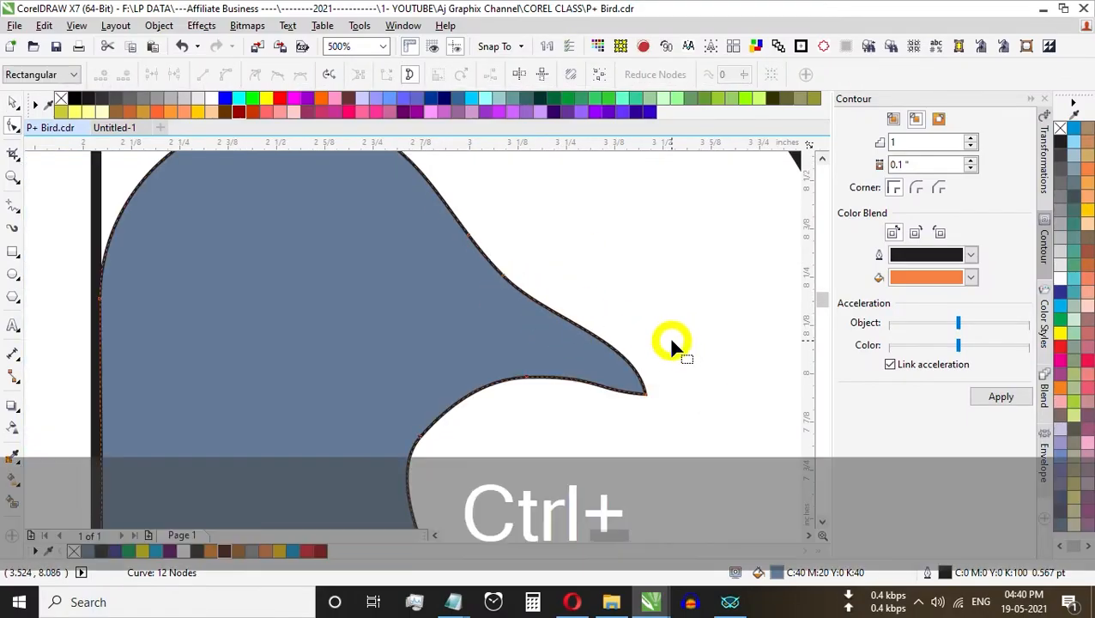
key("ctrl+space")
scroll(671, 346, "down", 3)
left_click(653, 339)
scroll(536, 320, "up", 1)
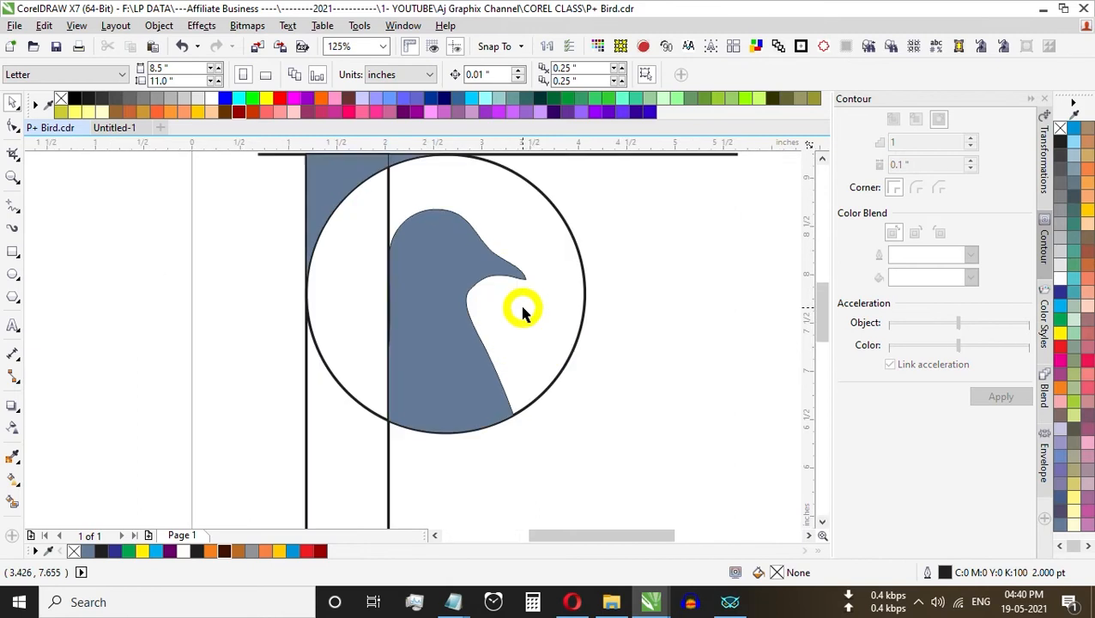
Step: Delete the surplus node midway down the front of the bird's neck to simplify the chest curve
scroll(524, 313, "up", 4)
left_click(583, 339)
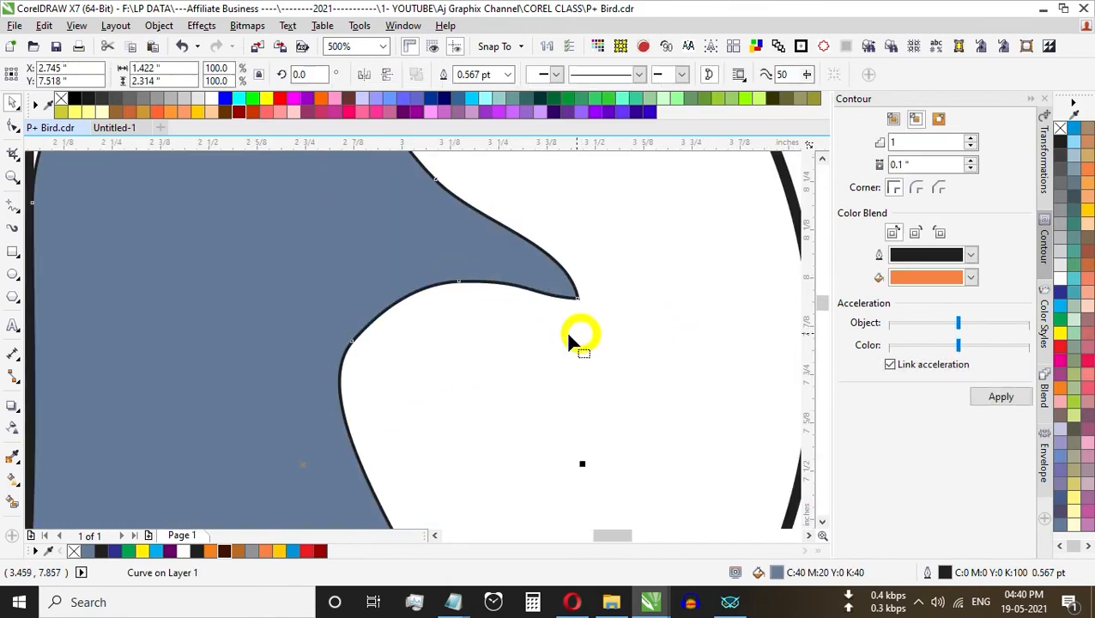
key("F10")
scroll(335, 326, "down", 3)
left_click_drag(424, 414, 347, 403)
key("Delete")
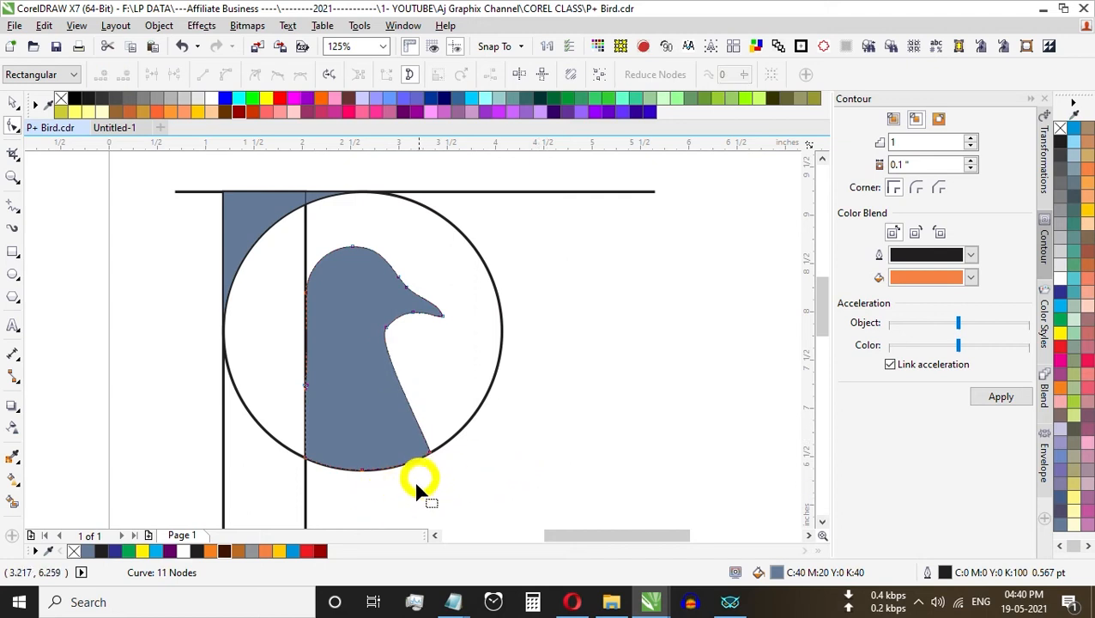
Step: Bulge the bird's lower chest outward with its node handle, then round the throat under the beak by removing the corner node
left_click_drag(394, 481, 489, 424)
scroll(426, 431, "up", 2)
left_click_drag(418, 428, 472, 415)
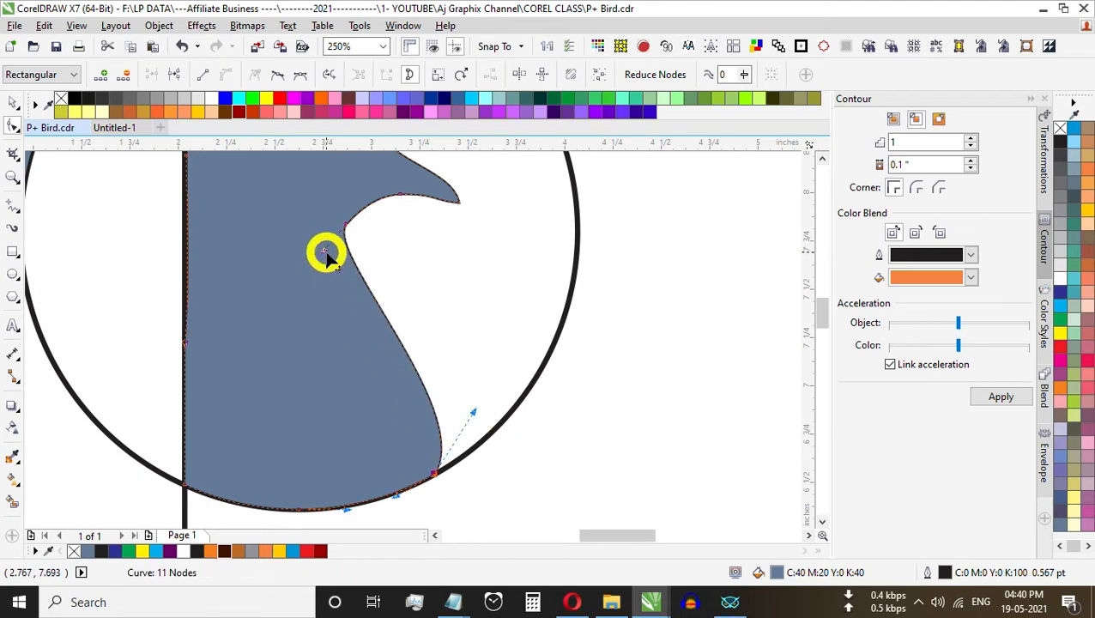
left_click_drag(323, 251, 333, 315)
left_click_drag(375, 200, 387, 263)
key("Delete")
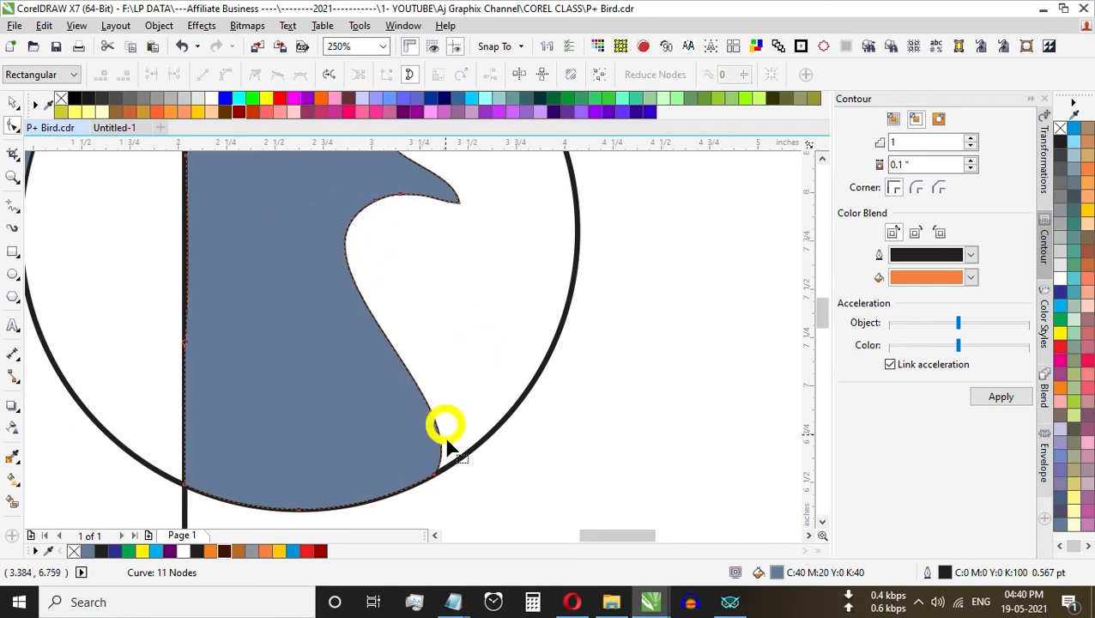
Step: Round the bird's forehead above the beak by adjusting the handle of its node, and deselect the bird shape
scroll(453, 397, "down", 1)
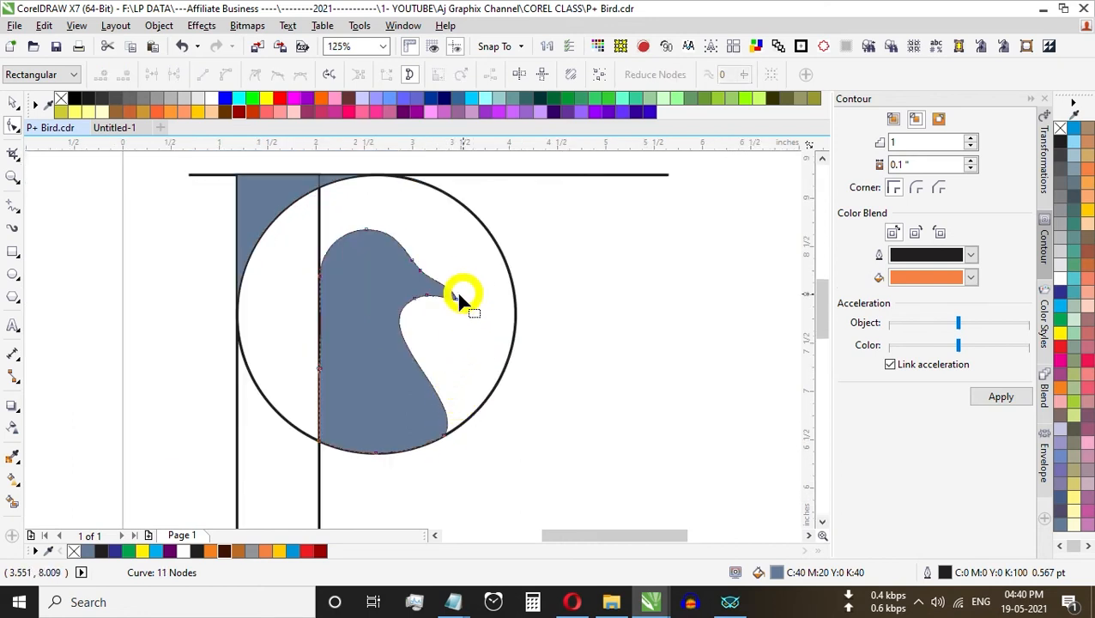
scroll(426, 240, "up", 2)
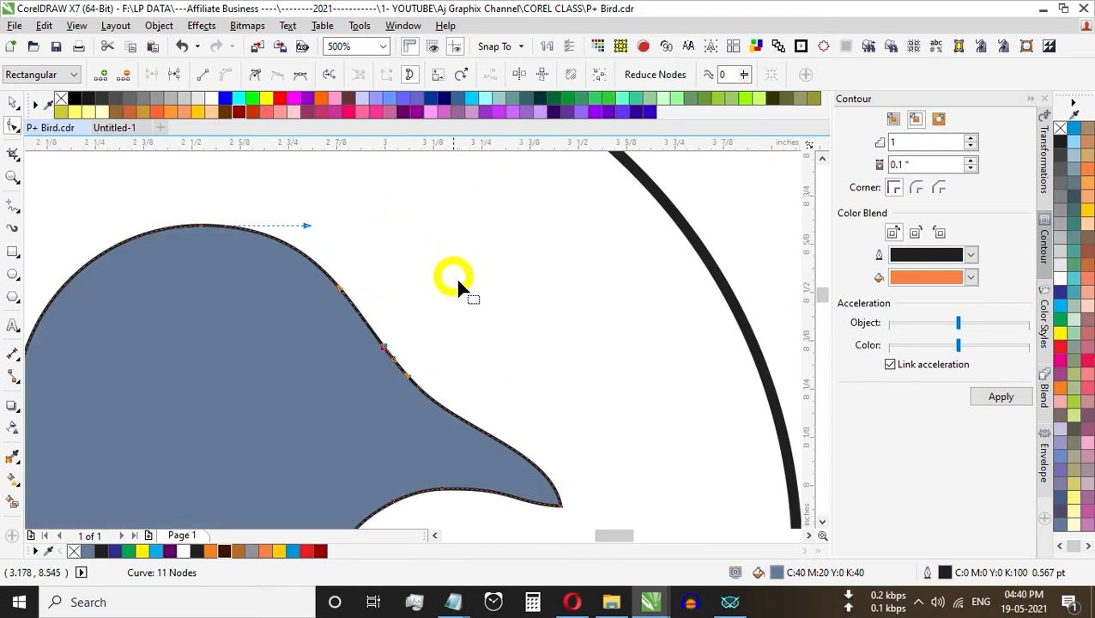
left_click_drag(444, 292, 355, 374)
left_click_drag(341, 292, 368, 293)
scroll(482, 313, "down", 2)
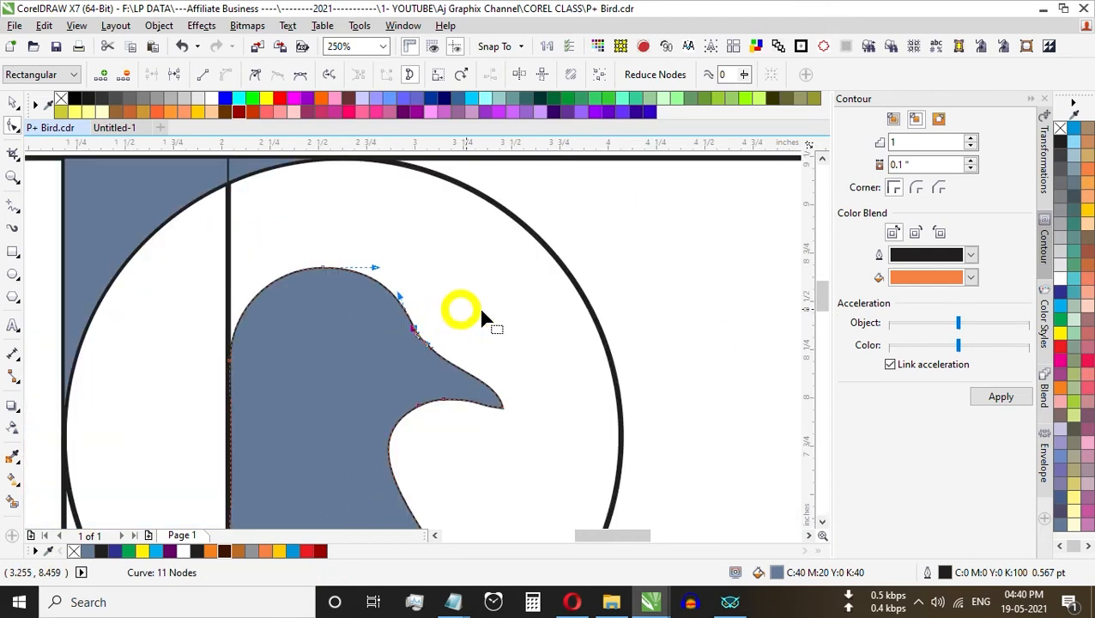
scroll(588, 290, "down", 3)
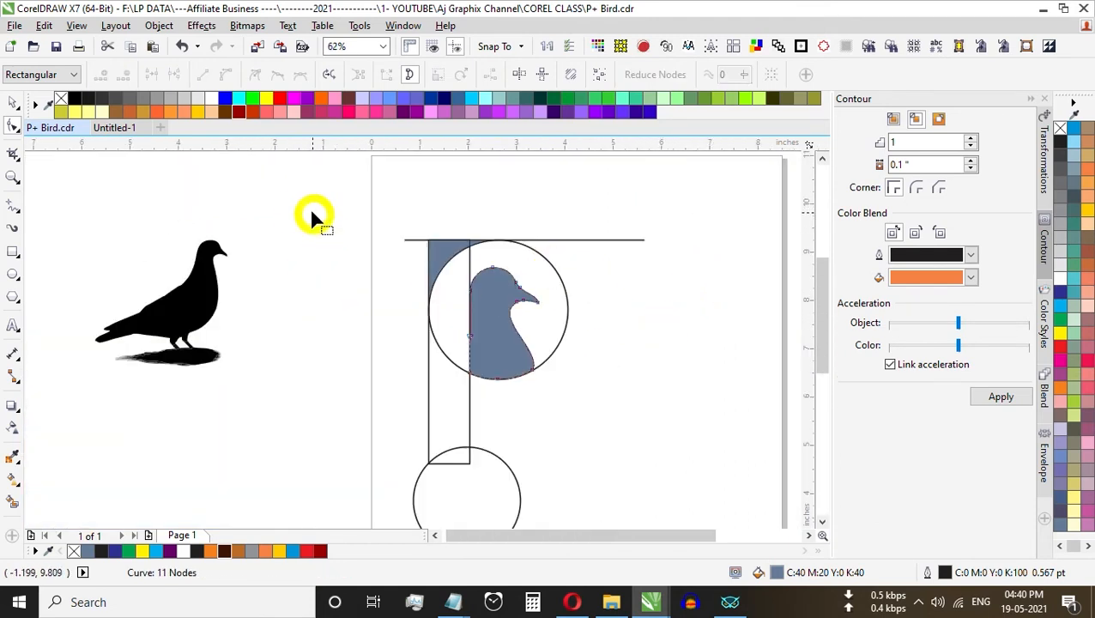
key("z")
left_click_drag(386, 232, 606, 409)
key("ctrl+space")
left_click(640, 380)
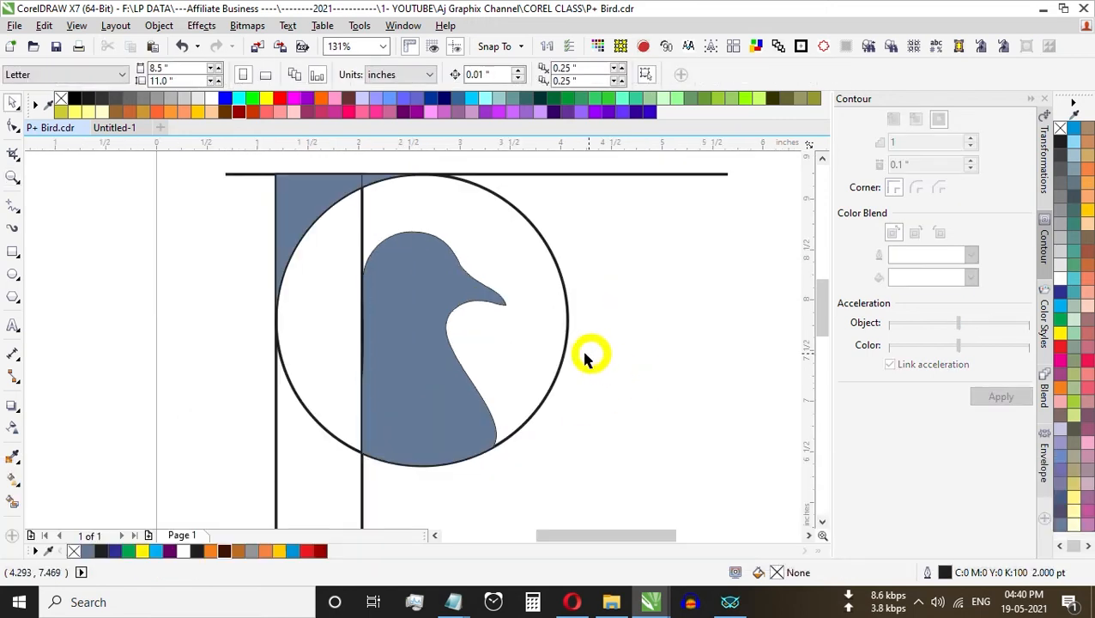
Step: Duplicate all the logo shapes and guides to the blank area beside the page, and deselect the copy
left_click(475, 208)
key("F3")
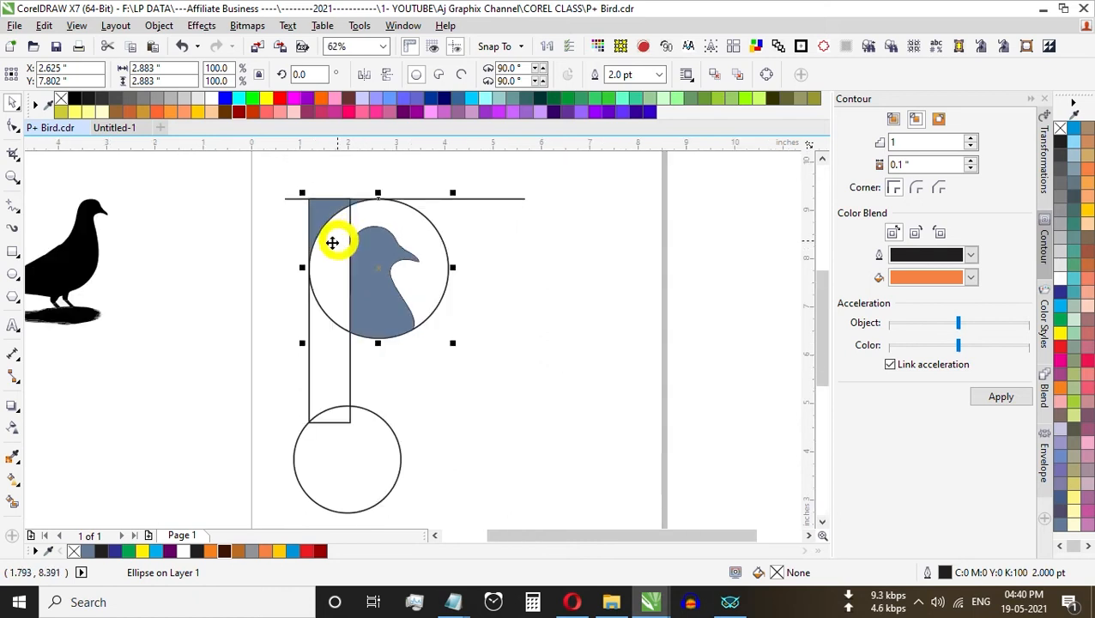
key("F3")
left_click(215, 199)
left_click_drag(215, 185, 479, 465)
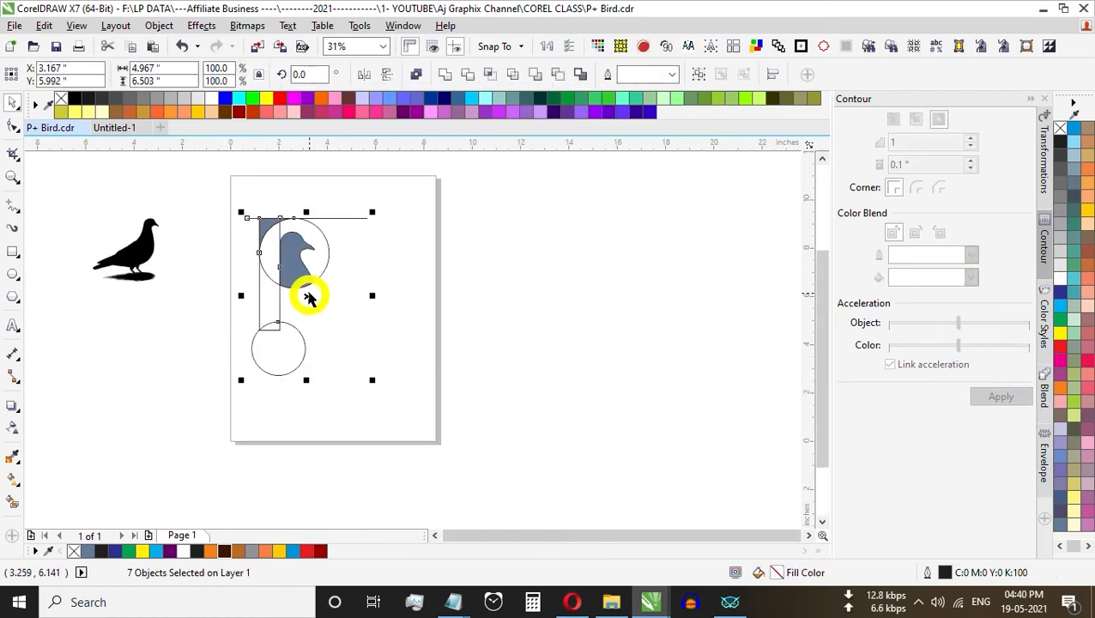
left_click_drag(310, 299, 575, 313)
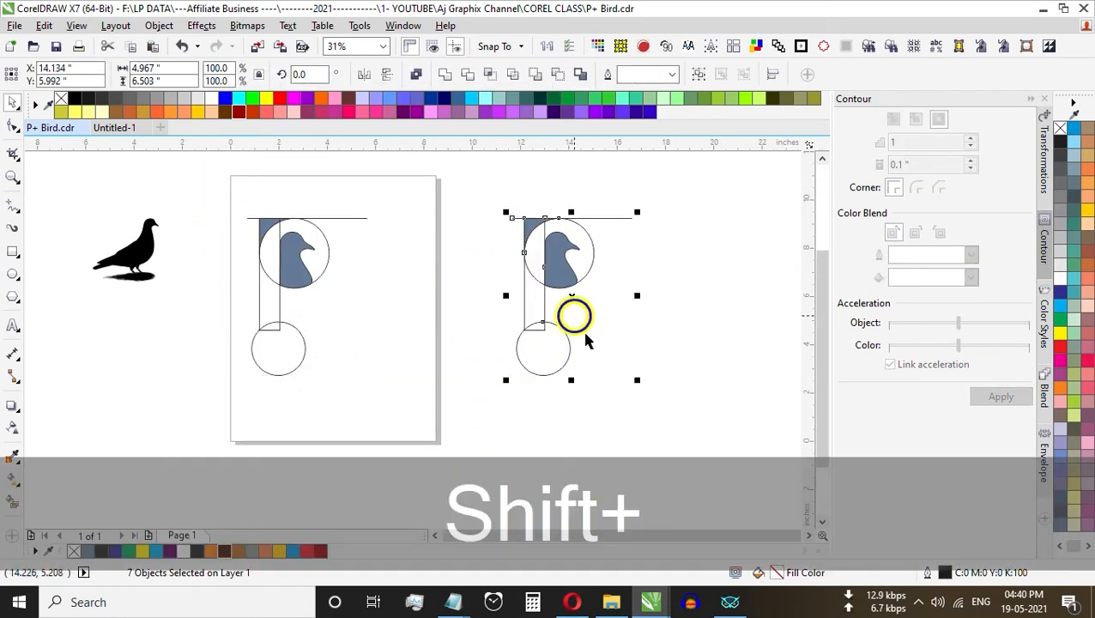
left_click(652, 350)
Step: Smart-fill the overlap between the rectangle's lower end and the small circle on the page, and delete the small circle
key("shift+z")
left_click_drag(213, 199, 411, 384)
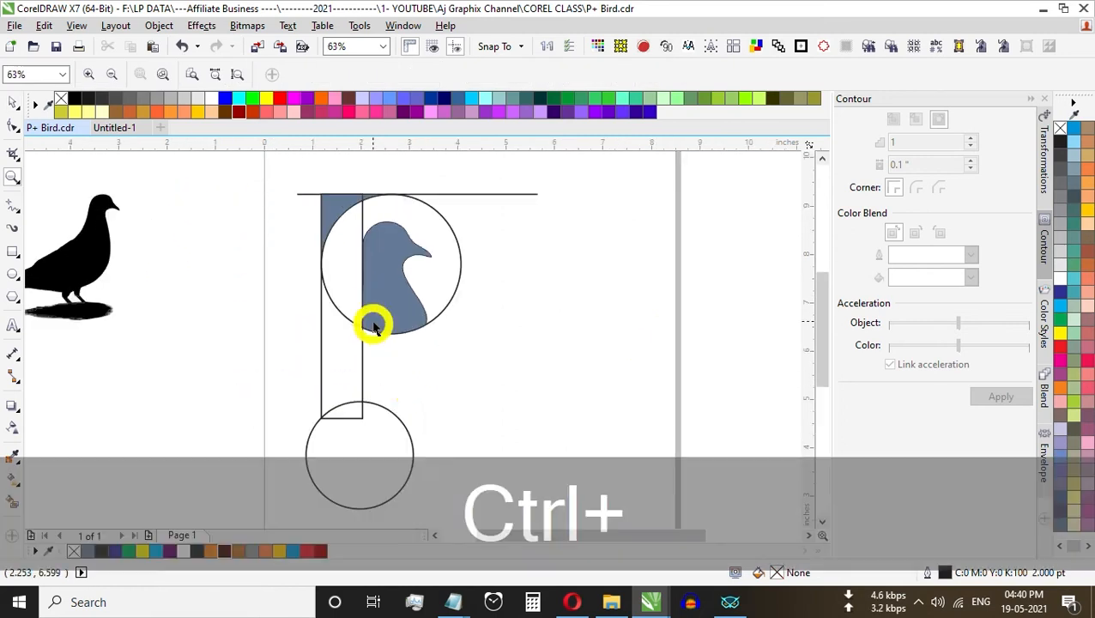
key("ctrl+space")
left_click(15, 473)
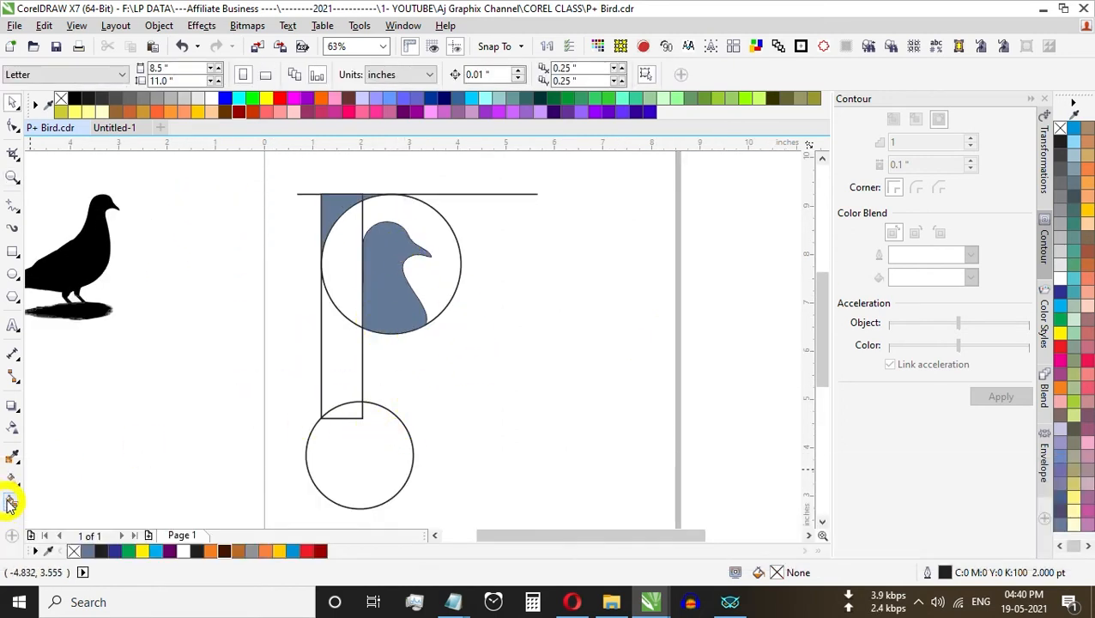
left_click(10, 503)
left_click(347, 411)
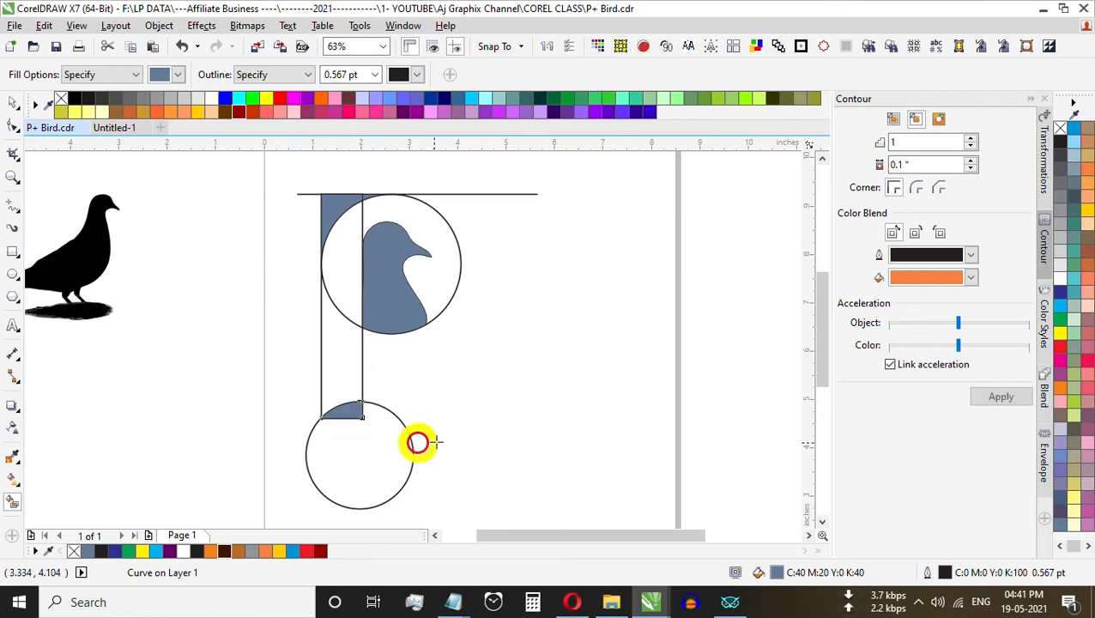
key("ctrl+space")
left_click(416, 442)
key("Delete")
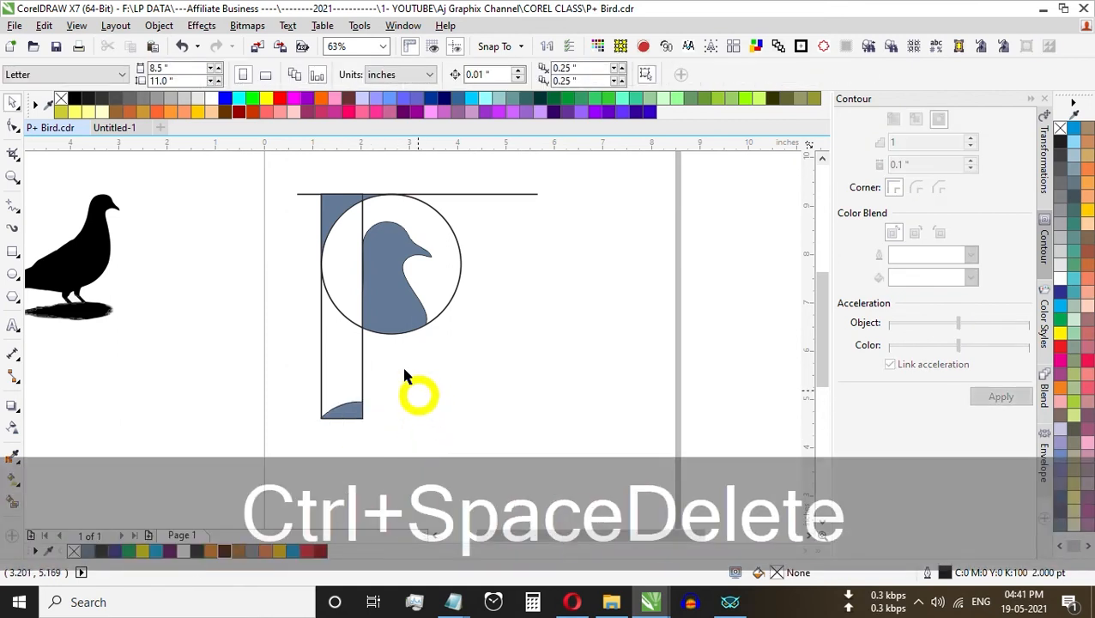
Step: Weld the rectangle, the large circle and the filled upper corner pieces into a single P shape
left_click(345, 359)
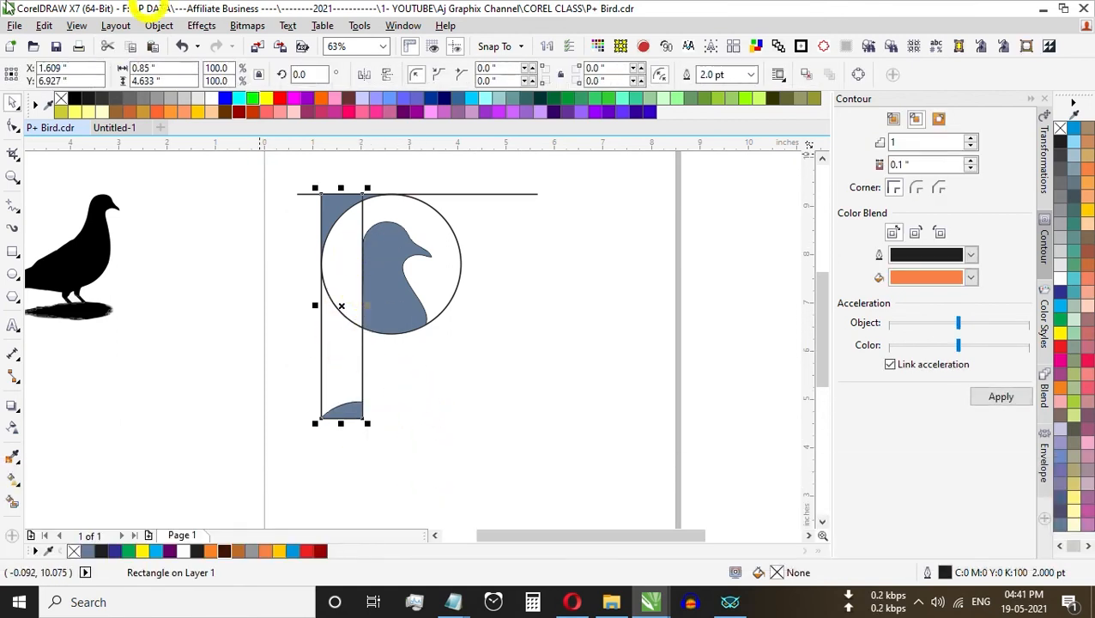
left_click(449, 226, "shift")
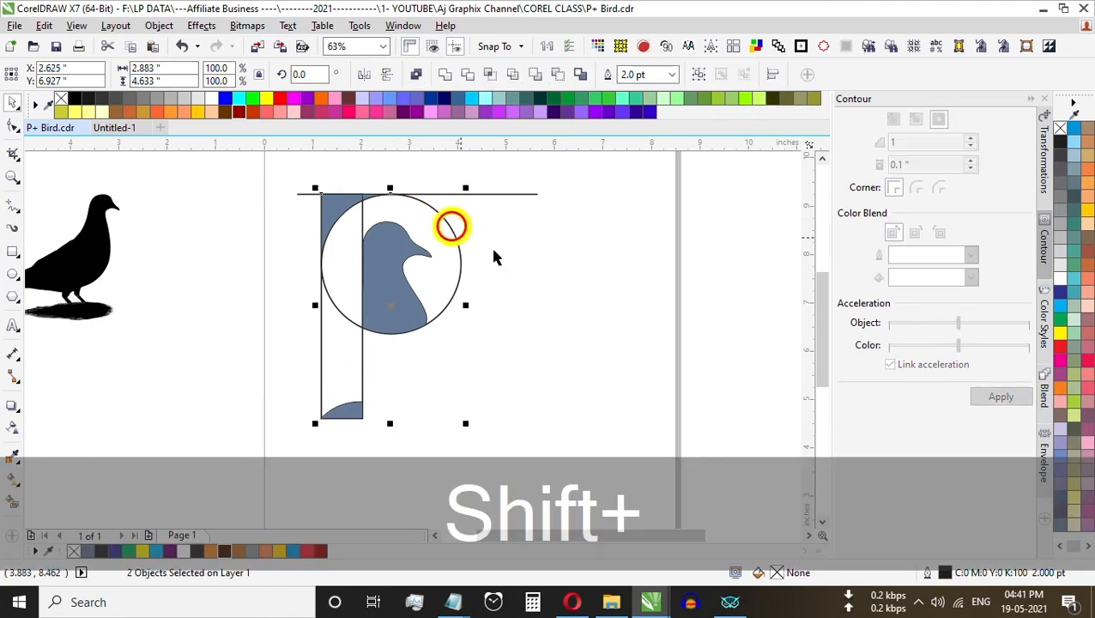
left_click(445, 75)
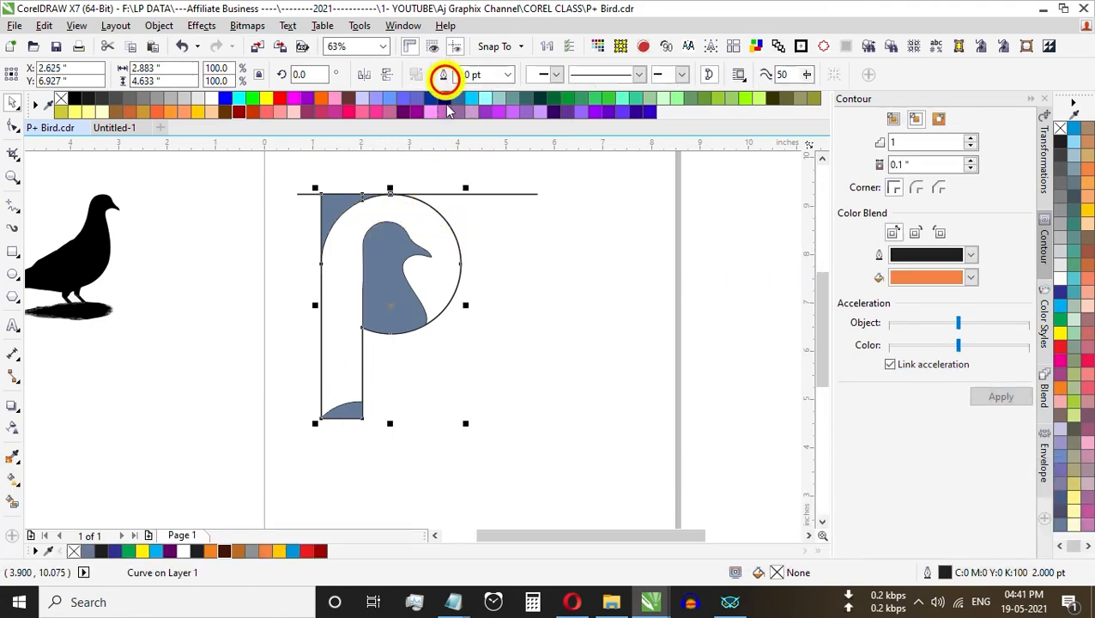
scroll(372, 204, "up", 1)
left_click(317, 206, "shift")
left_click(361, 188, "shift")
left_click(445, 75)
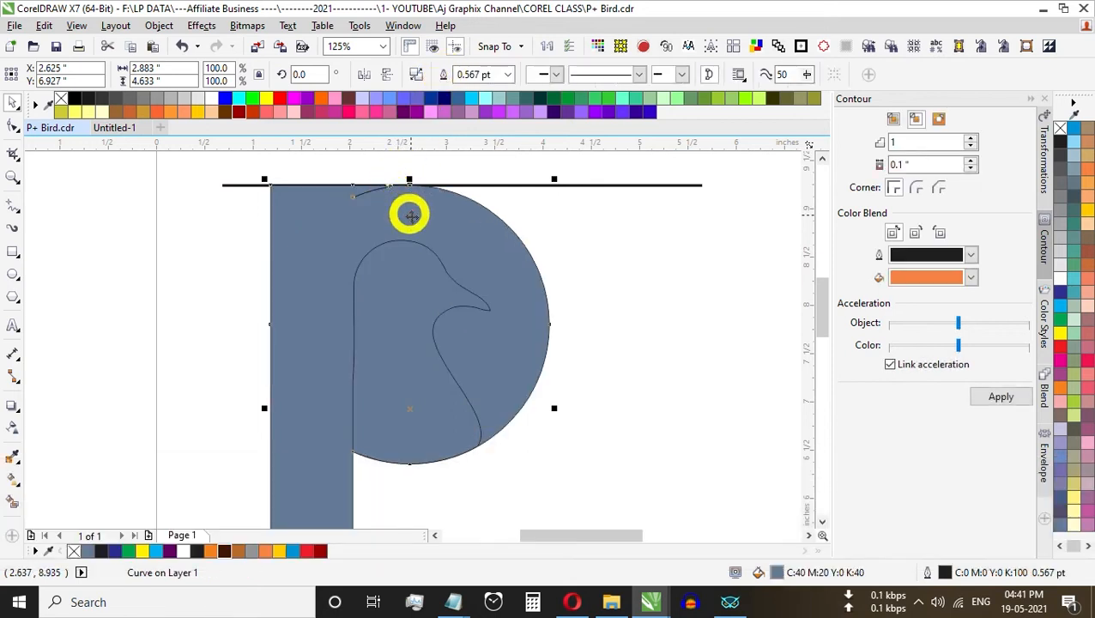
Step: Delete the horizontal guide line along the upper edge of the P
scroll(408, 212, "down", 1)
left_click(557, 306)
scroll(418, 210, "up", 2)
left_click(480, 198)
key("Delete")
scroll(398, 228, "down", 2)
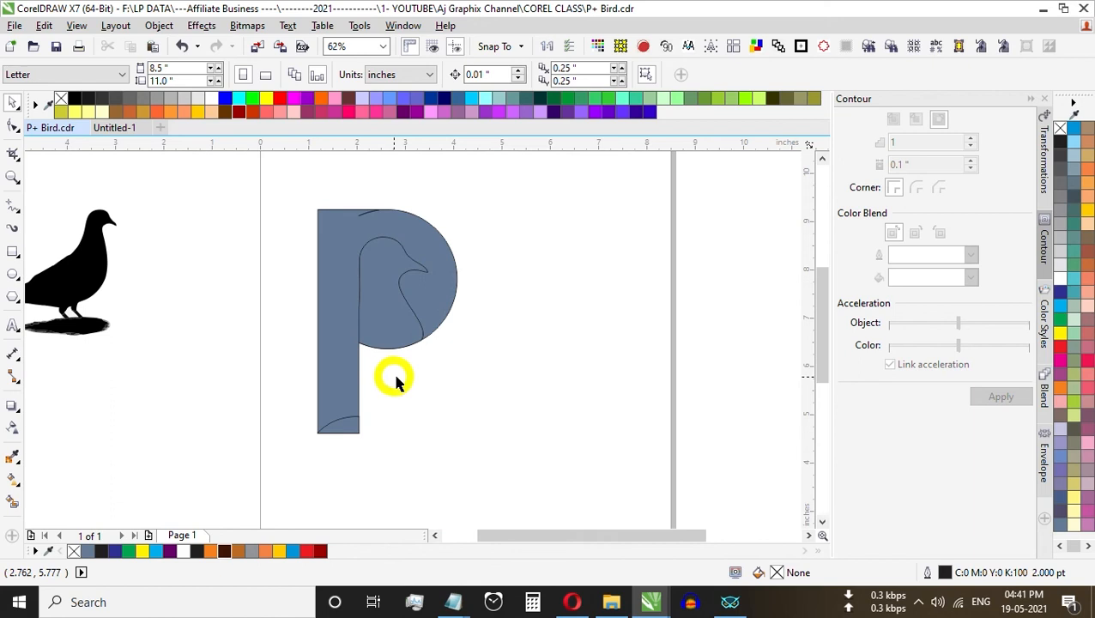
Step: Delete the leftover nodes of the small stray arc inside the upper edge of the welded P
left_click(371, 222)
key("F10")
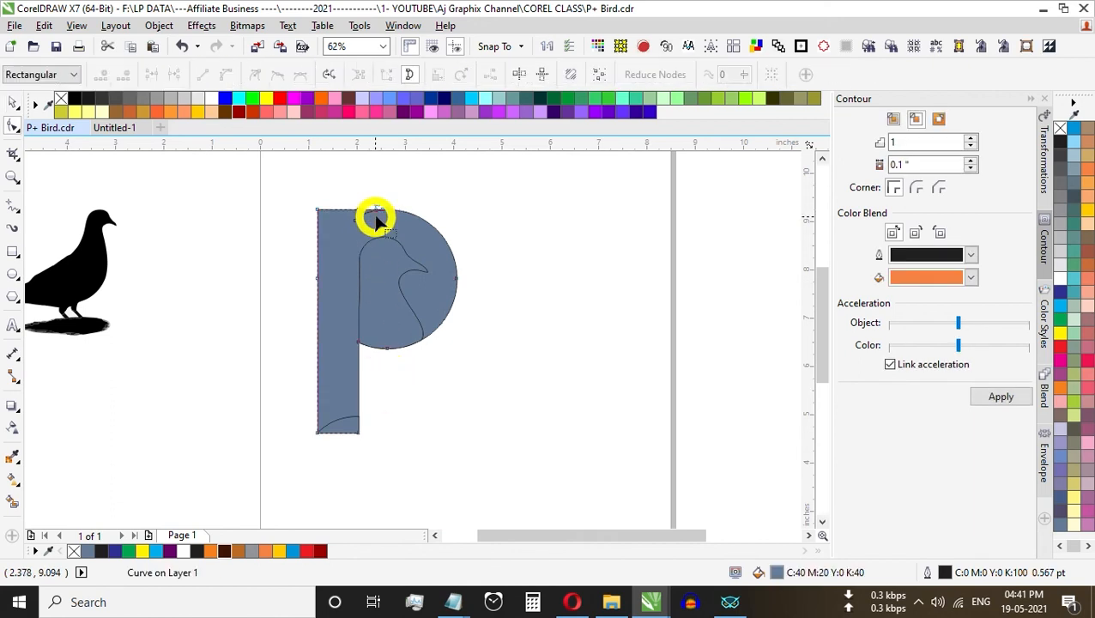
scroll(369, 219, "up", 3)
scroll(407, 184, "down", 4)
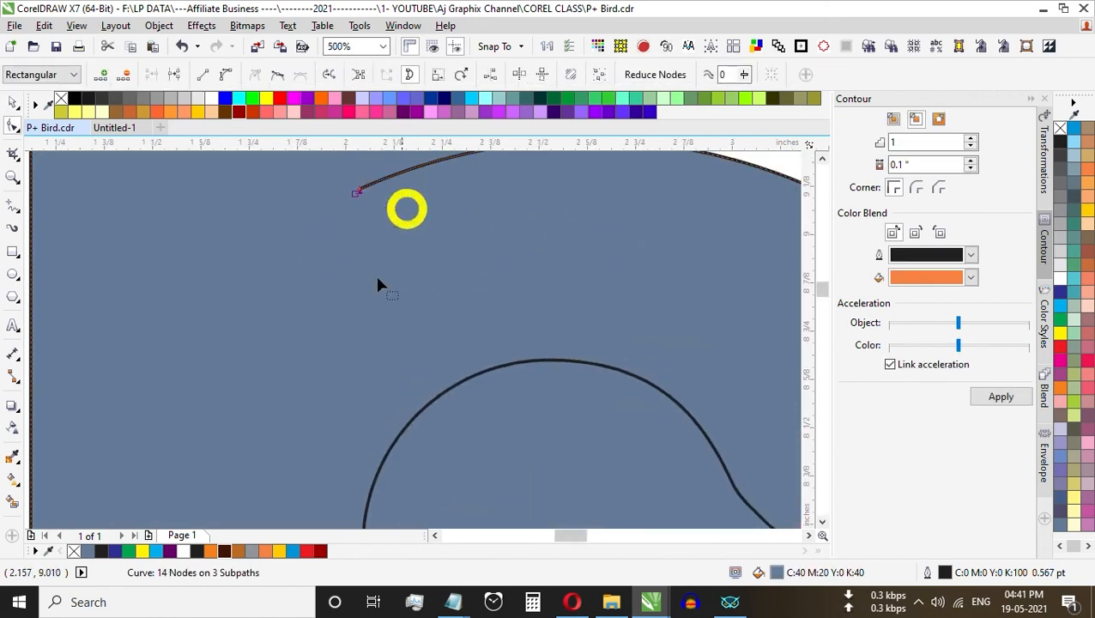
key("Delete")
scroll(382, 279, "up", 4)
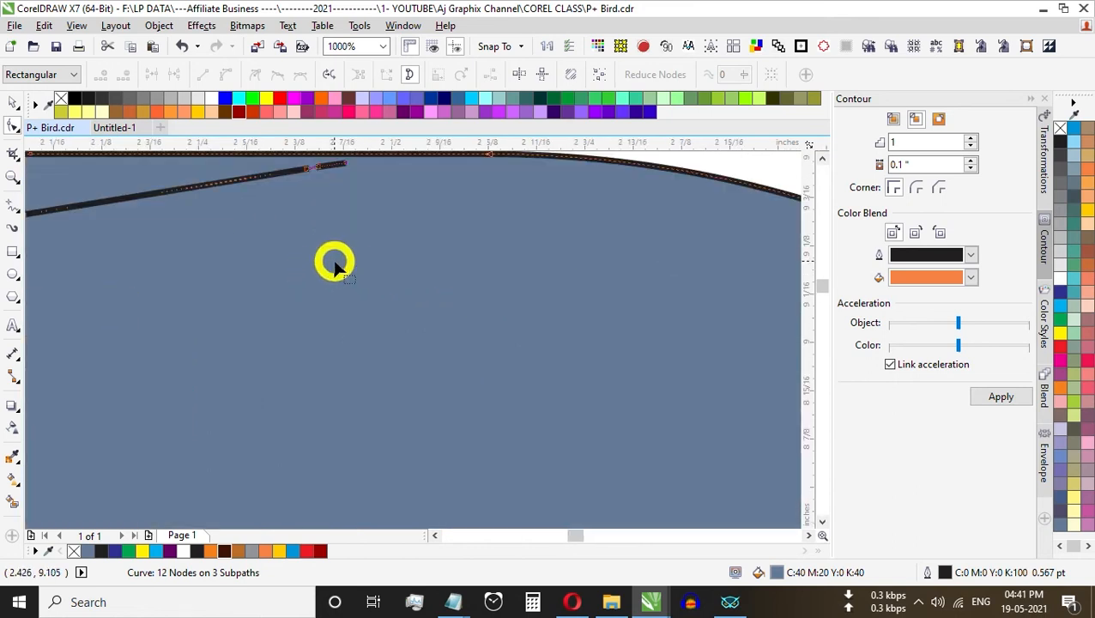
left_click_drag(345, 163, 353, 180)
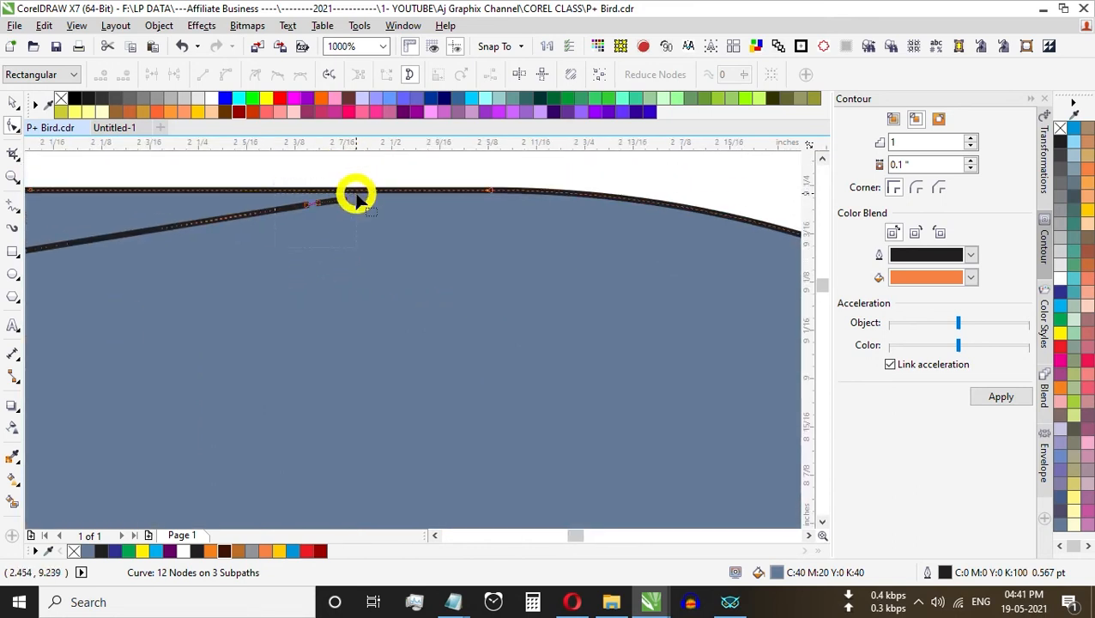
key("Delete")
scroll(432, 352, "down", 6)
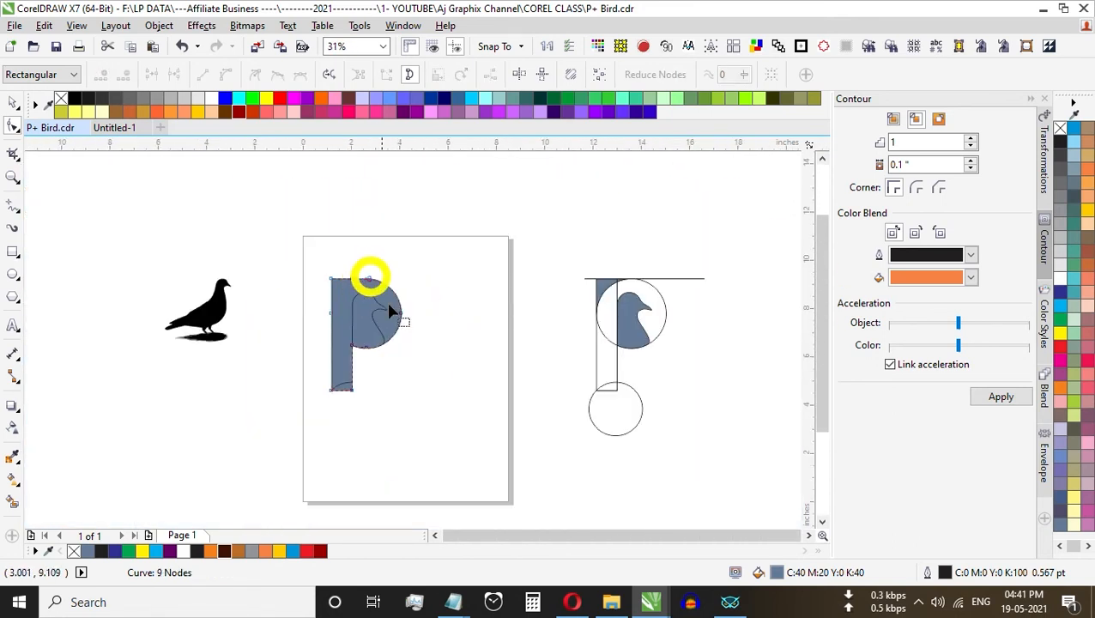
Step: Fill the bird shape inside the P with white
key("ctrl+space")
key("z")
left_click_drag(301, 276, 408, 372)
key("ctrl+space")
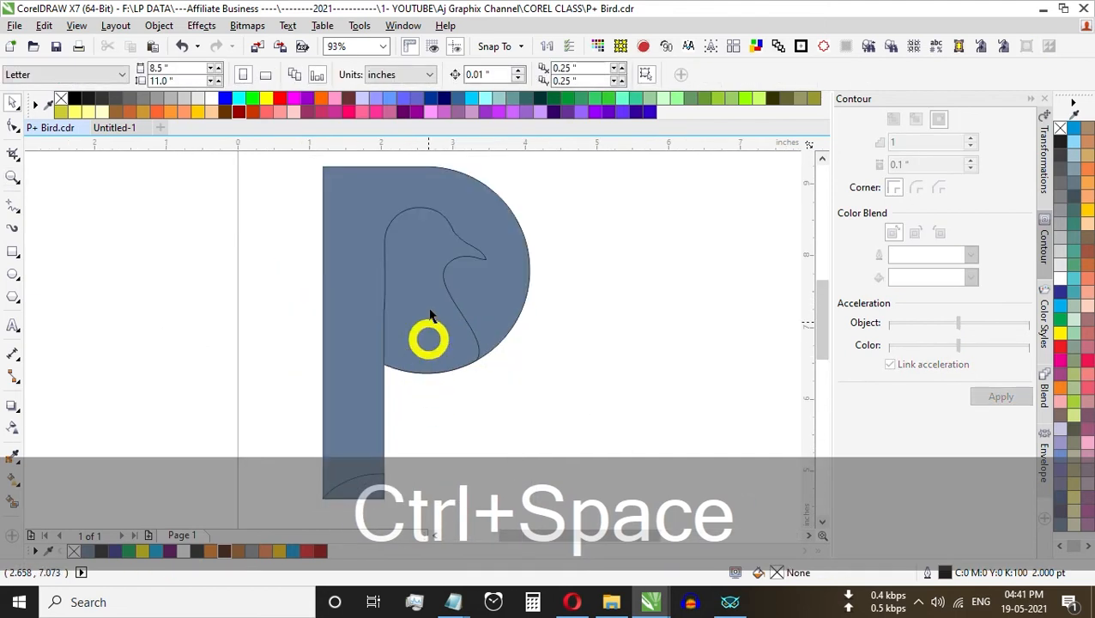
left_click(381, 317)
left_click(1063, 279)
left_click(439, 349)
left_click(432, 381)
scroll(431, 381, "up", 2)
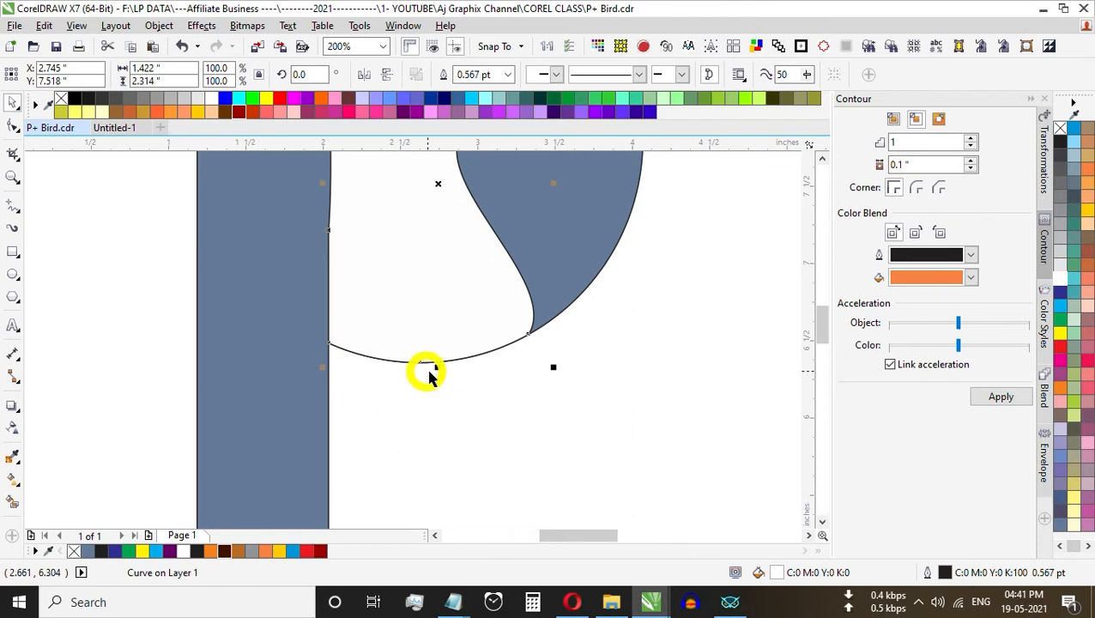
Step: Remove the outlines from the P and the white bird shape
left_click(579, 263)
left_click(570, 391)
left_click(516, 321)
right_click(1061, 127)
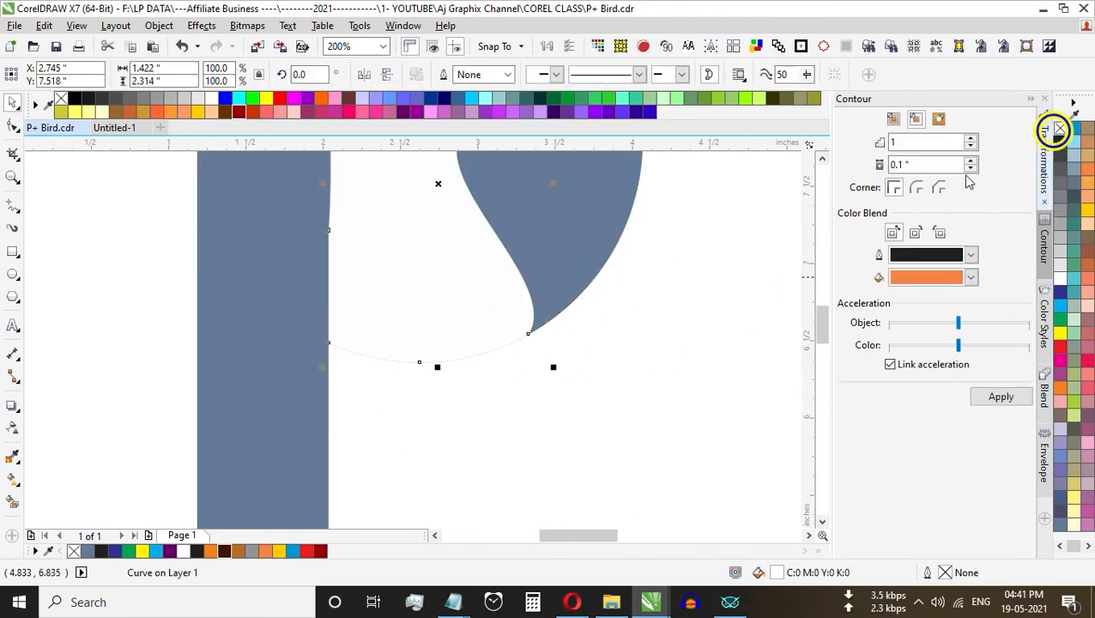
Step: Nudge the white bird shape slightly downward to Y 7.513" so it fully covers the P's lower curve
left_click(576, 394)
left_click(412, 337)
key("ctrl+Down")
scroll(517, 347, "down", 3)
left_click(584, 357)
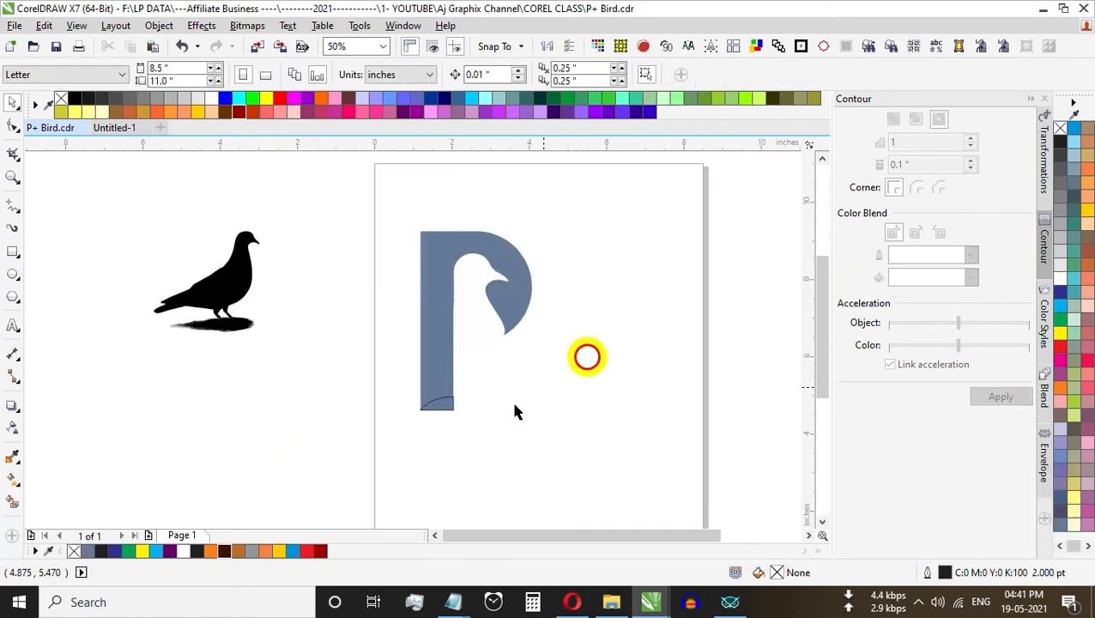
Step: Fill the curved piece at the foot of the P with dark red and deselect it
left_click(441, 409)
left_click(319, 551)
left_click(592, 421)
key("z")
left_click_drag(389, 214, 590, 423)
key("ctrl+space")
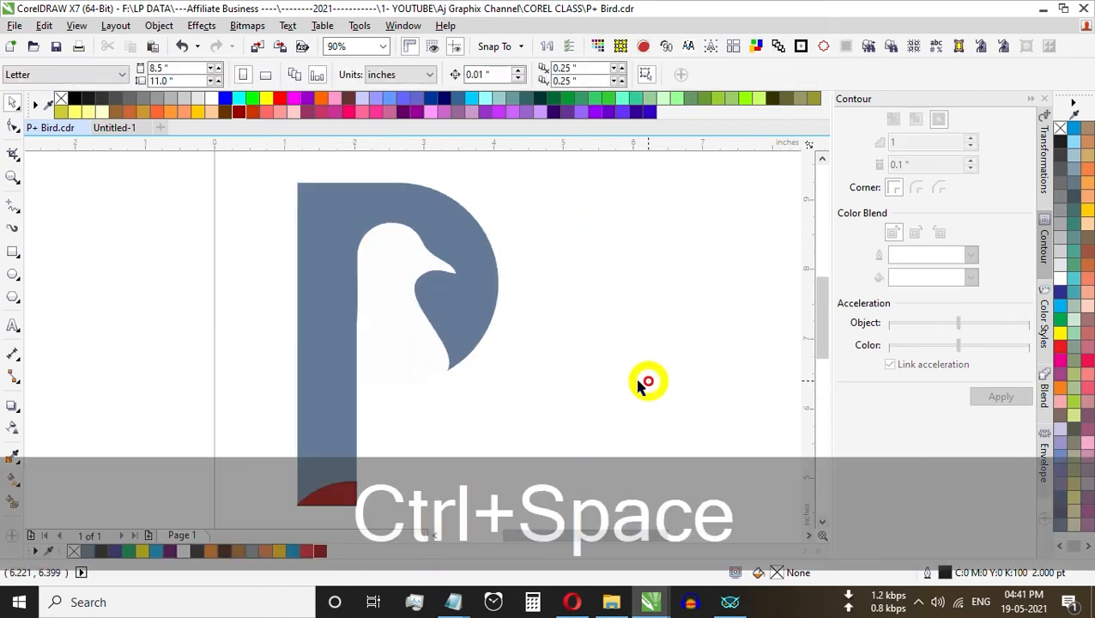
Step: Straighten the back of the white bird's neck by deleting its middle node
left_click(382, 275)
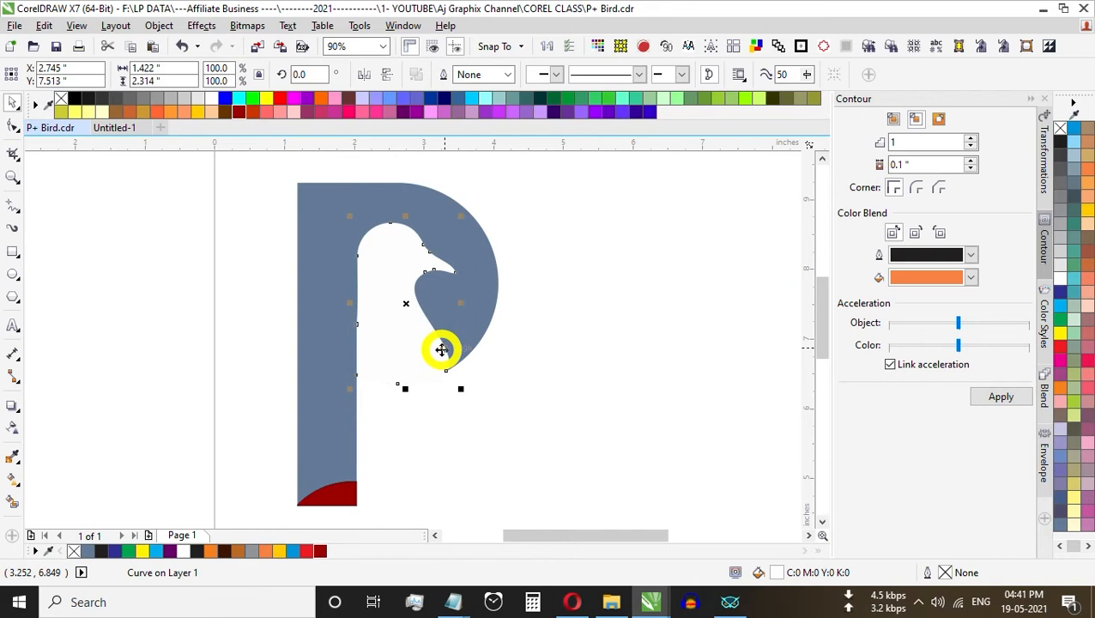
key("F10")
left_click_drag(384, 279, 336, 349)
key("Delete")
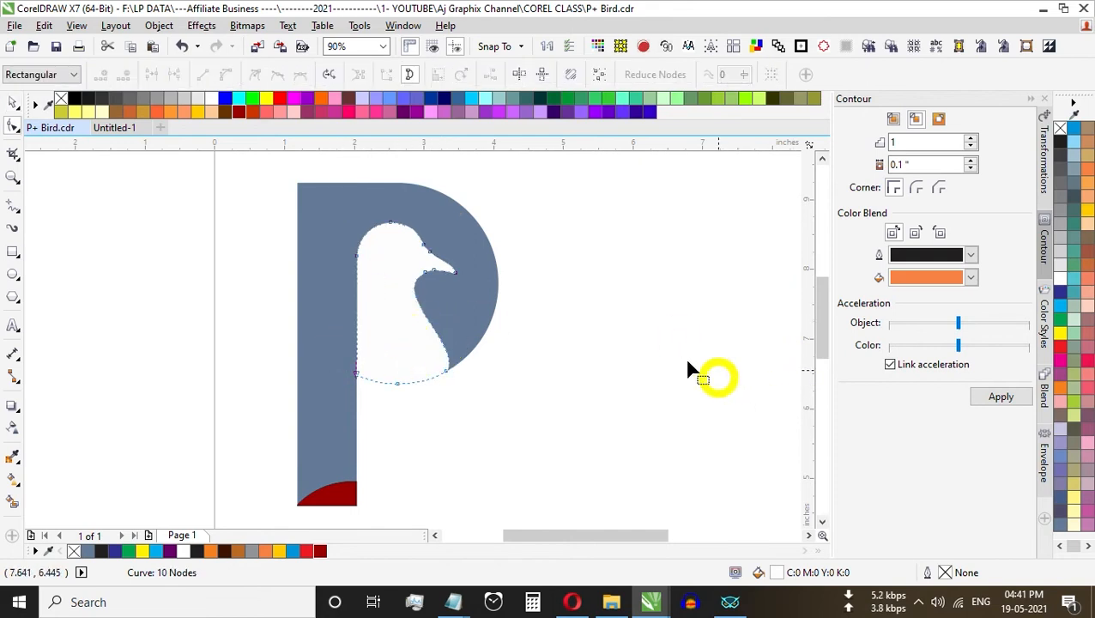
Step: Fill the P shape with dark brown (#3E1404)
key("ctrl+space")
left_click(439, 295)
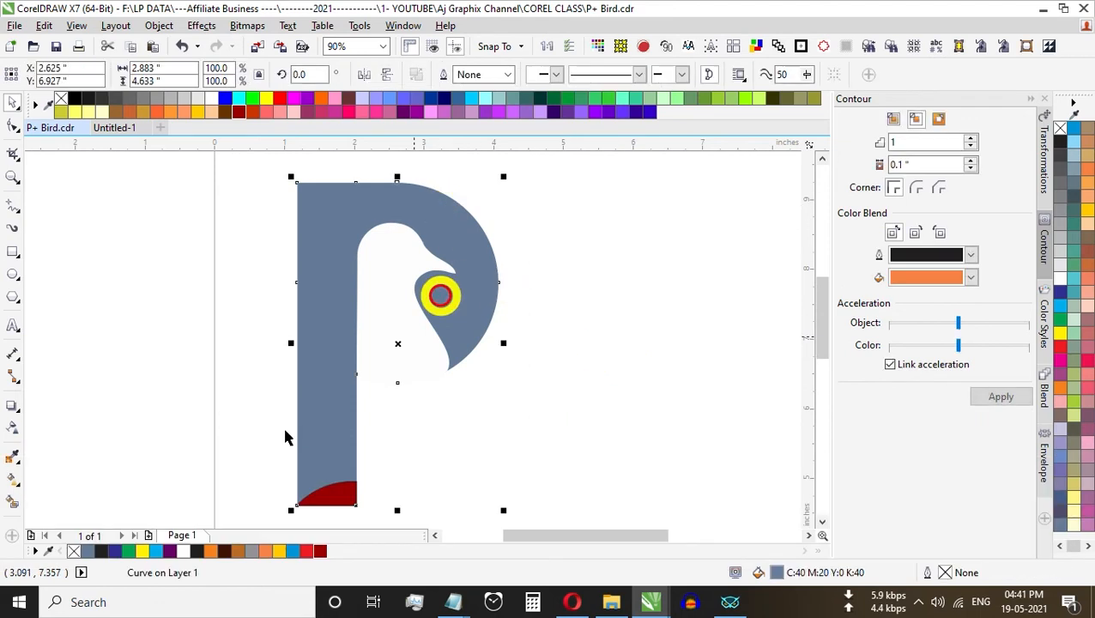
left_click(221, 552)
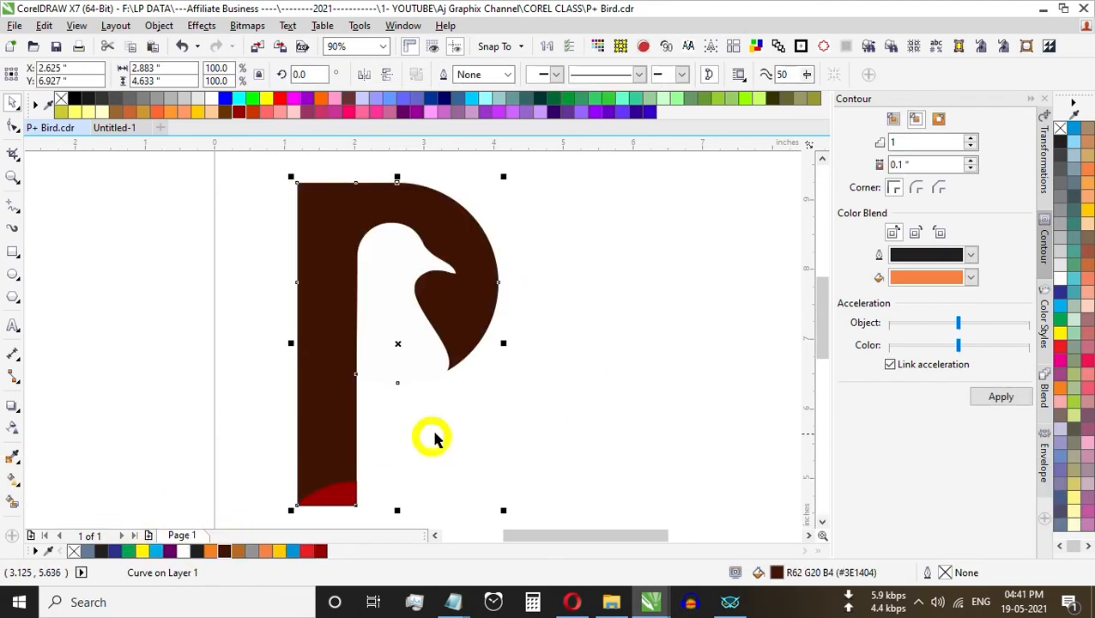
Step: Draw a circle about 0.2" in diameter on the white bird's head as its eye
left_click(589, 386)
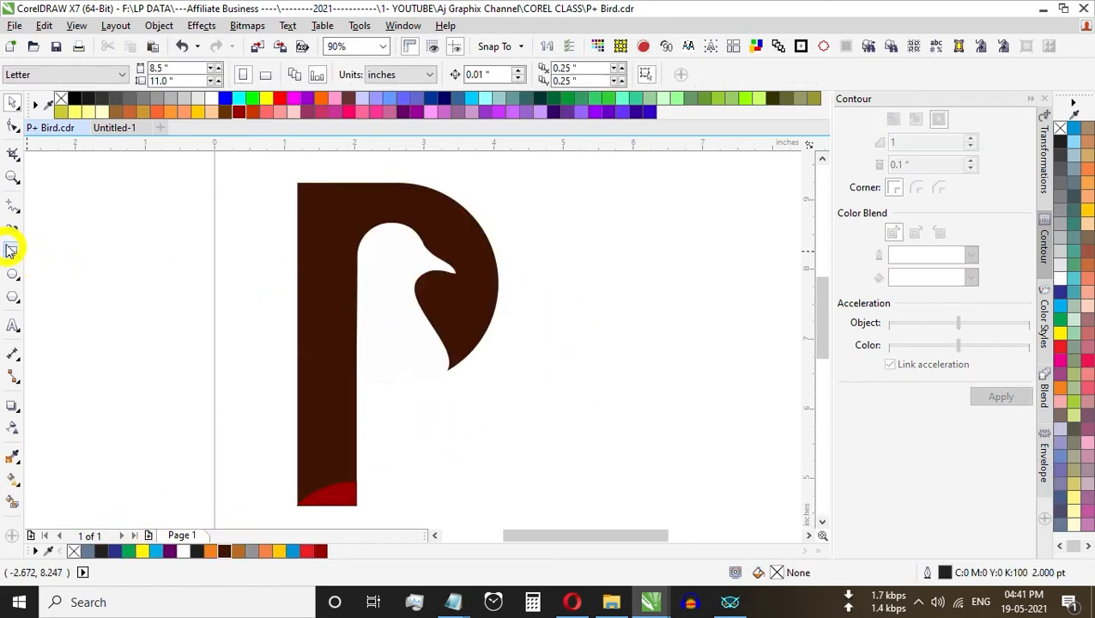
left_click(15, 271)
scroll(392, 248, "up", 3)
left_click_drag(390, 248, 421, 278)
key("ctrl+space")
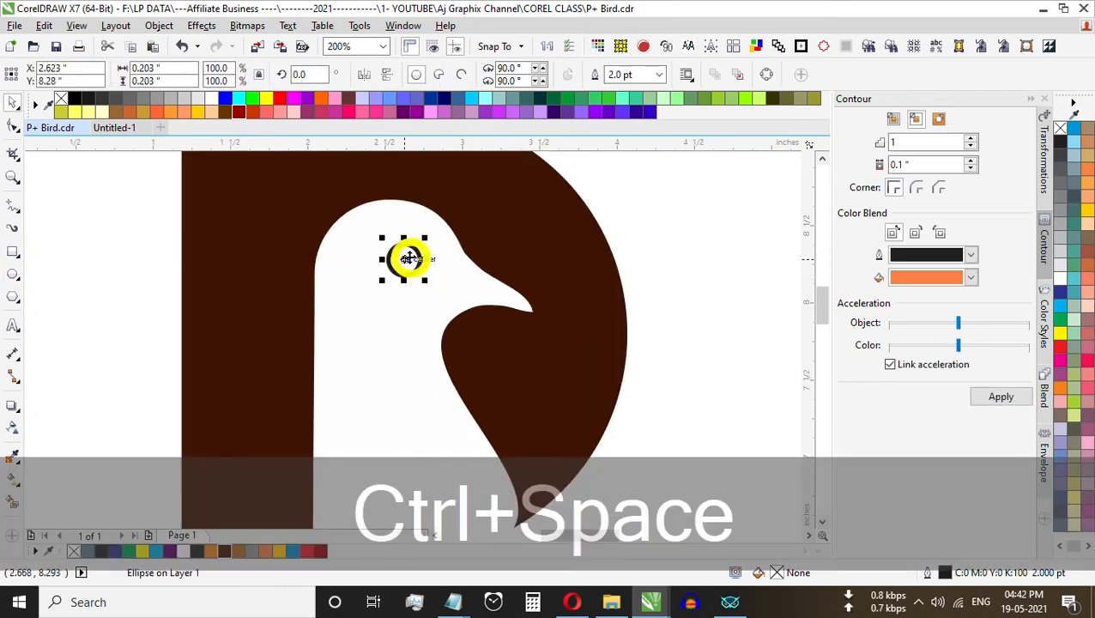
Step: Fill the bird's eye circle with dark brown (#3E1404), remove its outline and deselect it
left_click(223, 554)
right_click(1060, 128)
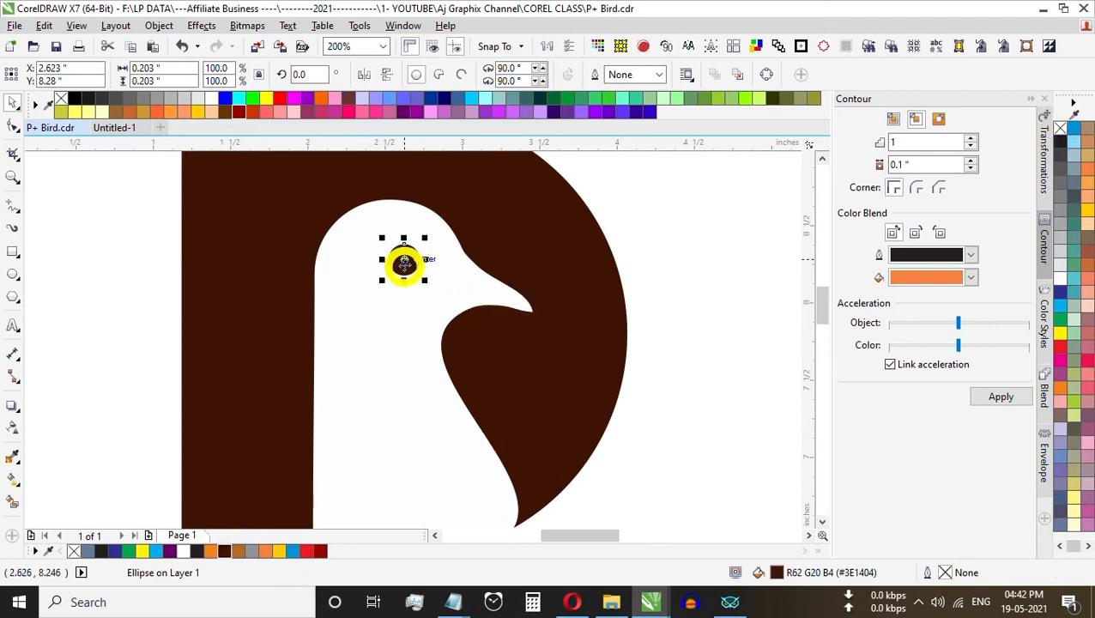
scroll(369, 264, "down", 1)
left_click(616, 271)
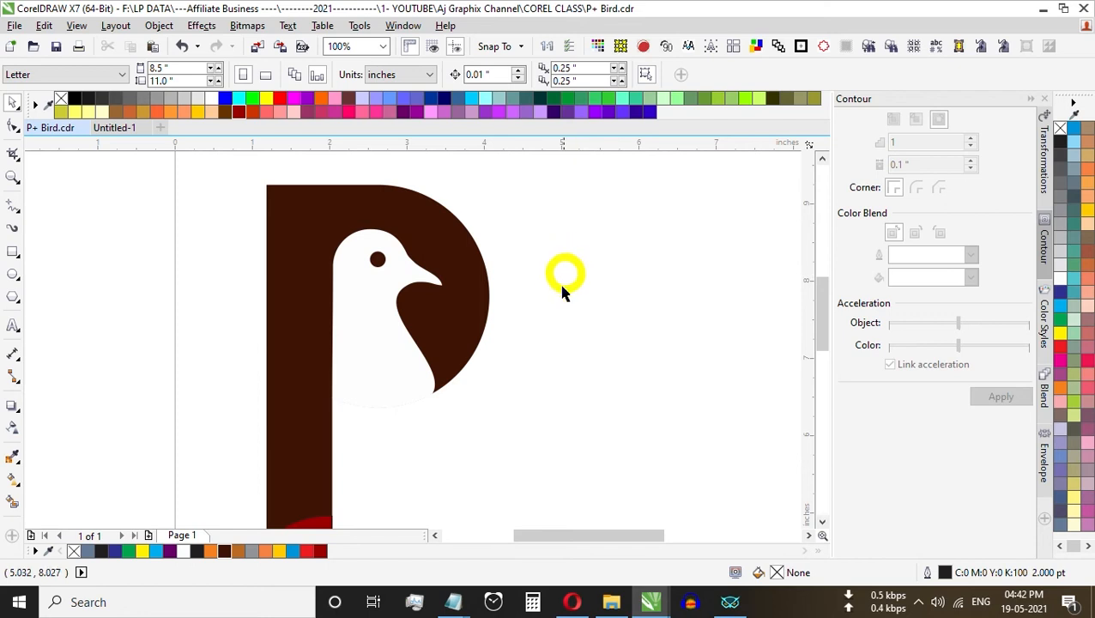
Step: Draw an open curve with the Pen tool from just below the beak tip to beyond the P's outer edge, about 0.48" by 1.37"
left_click(10, 212)
left_click(8, 209)
left_click(13, 207)
left_click(41, 254)
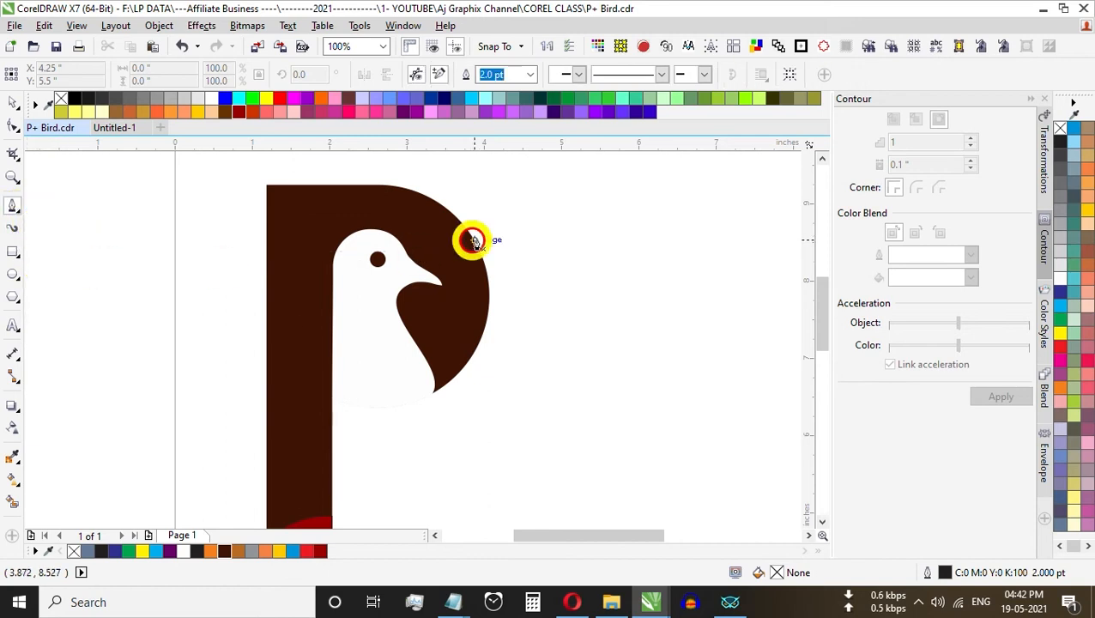
scroll(461, 252, "up", 1)
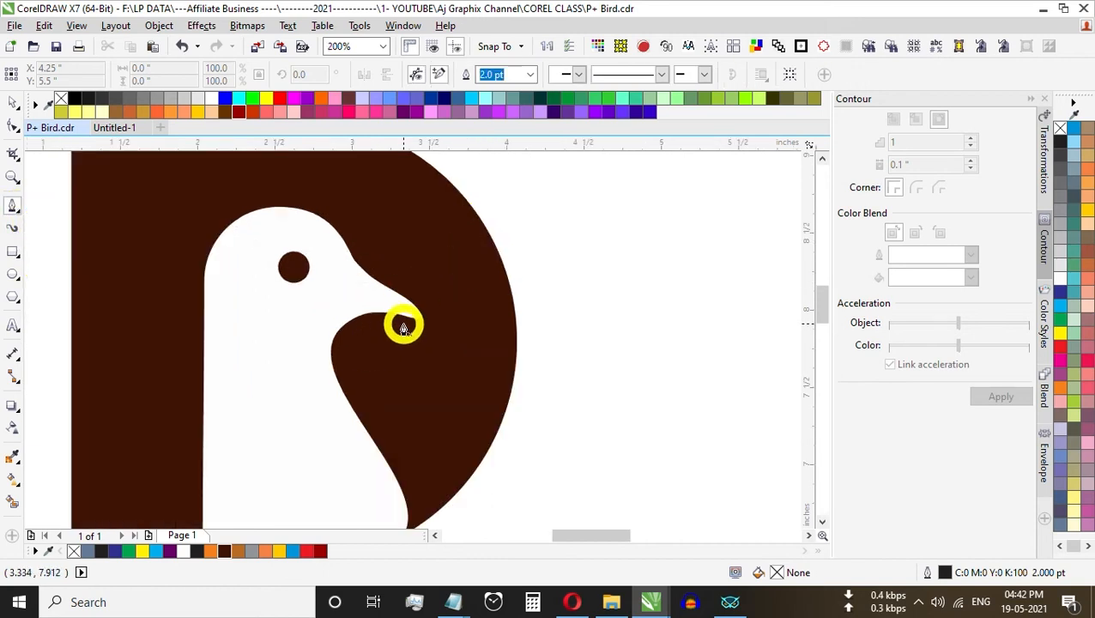
left_click(397, 332)
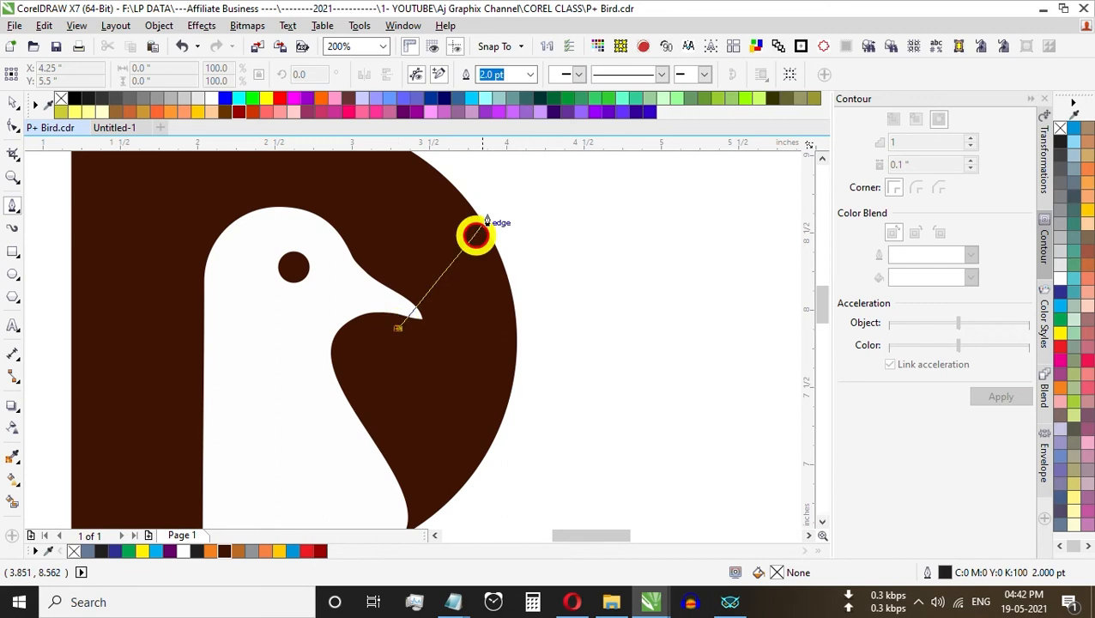
left_click_drag(470, 250, 473, 191)
left_click(473, 182)
key("space")
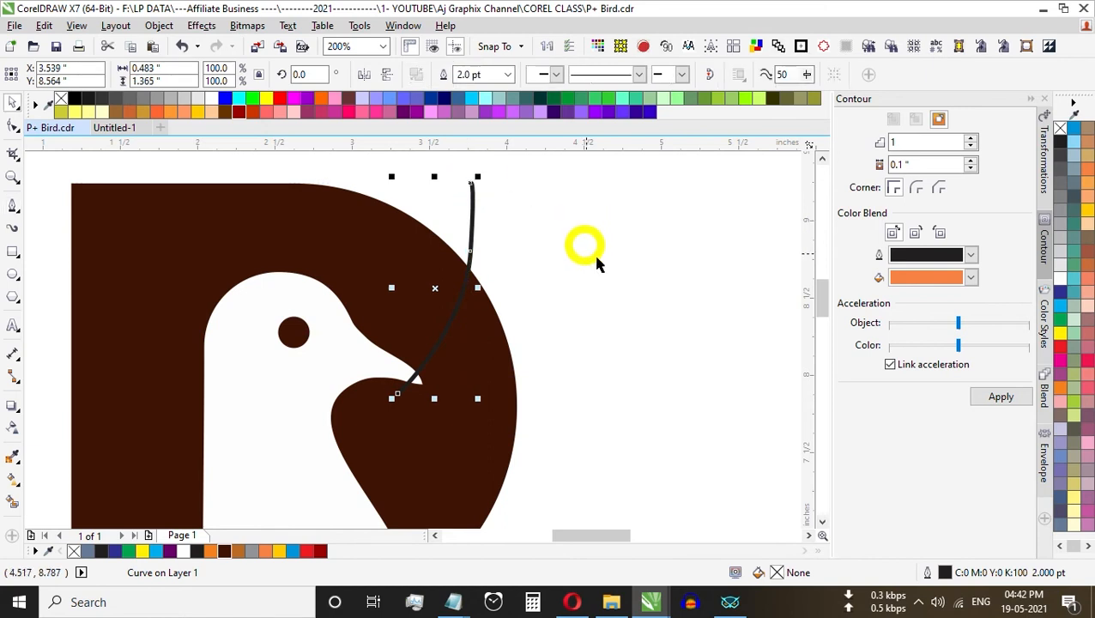
left_click(593, 255)
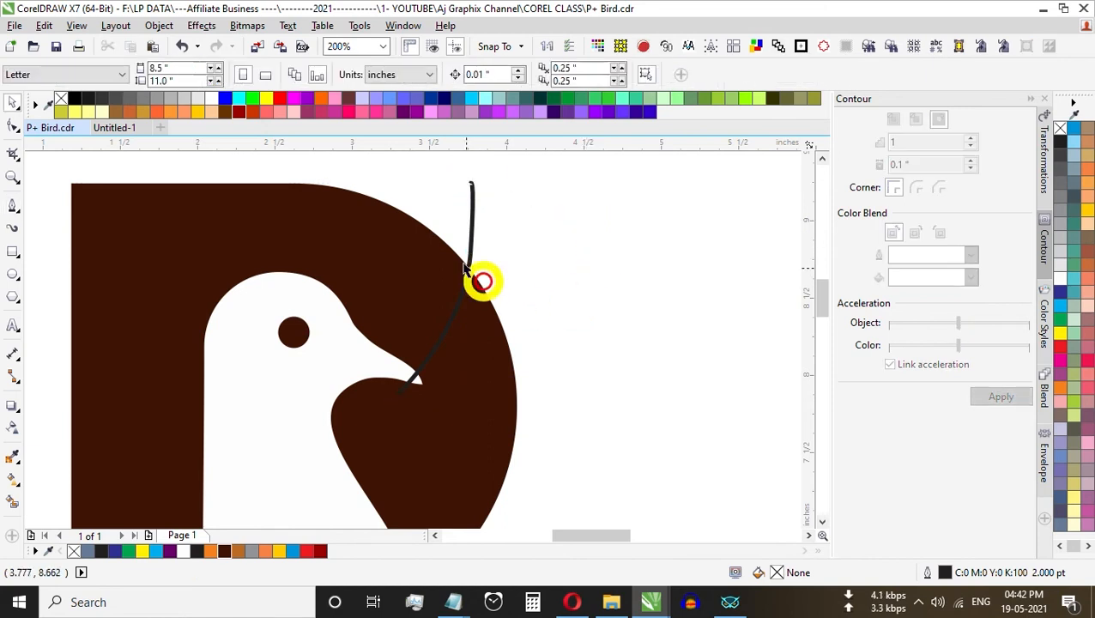
Step: Reduce the beak curve to two nodes by deleting the extra ones, and shift its upper end slightly outward
left_click(472, 190)
double_click(471, 209)
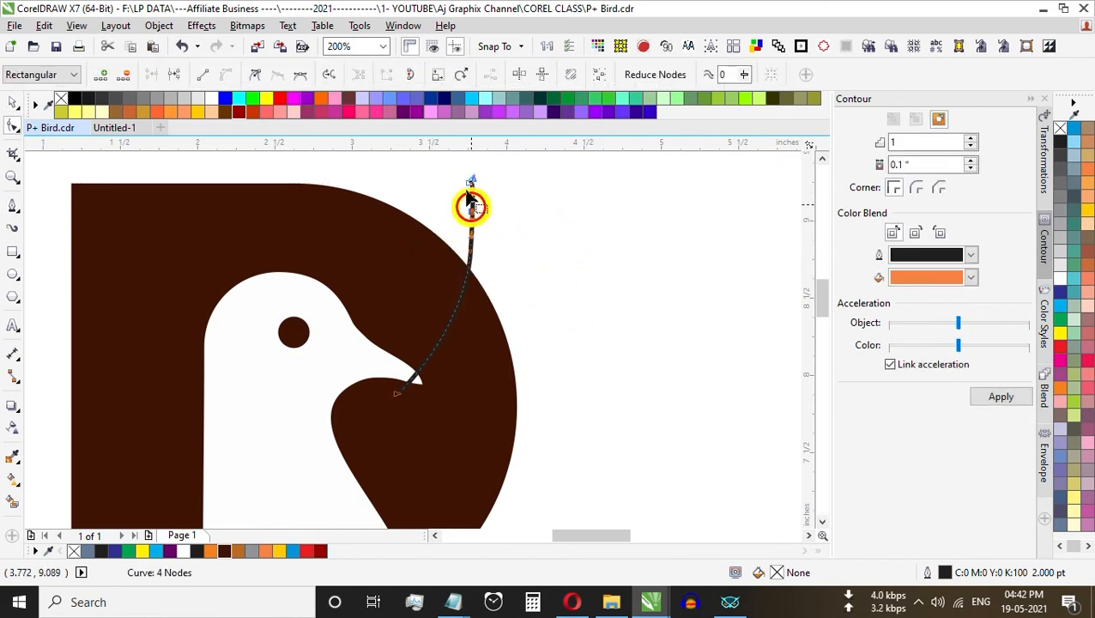
key("Delete")
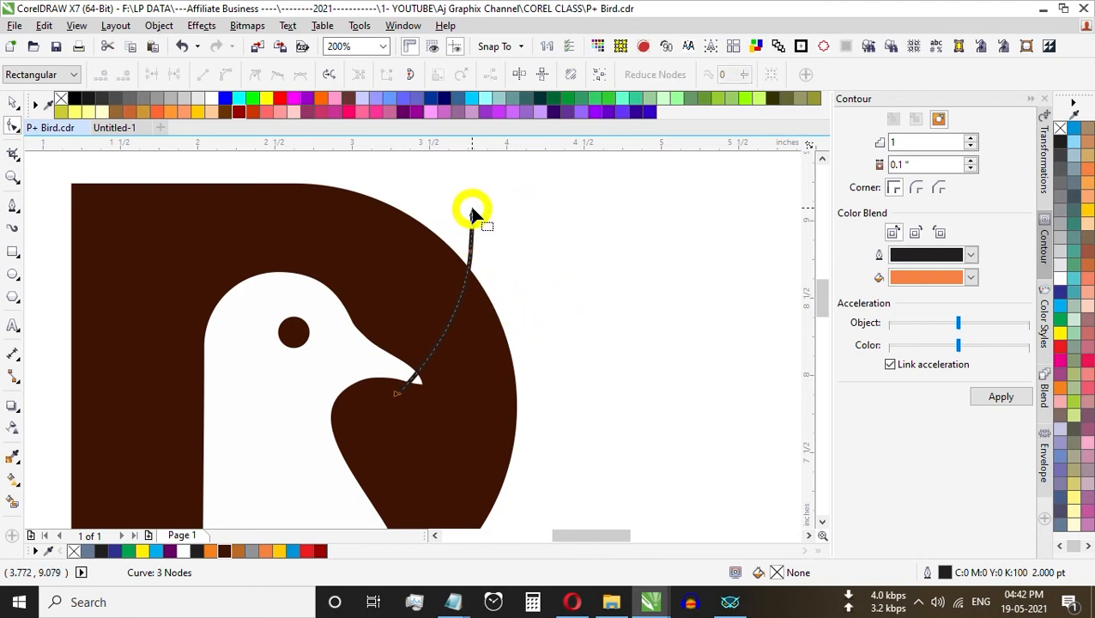
left_click_drag(471, 214, 482, 213)
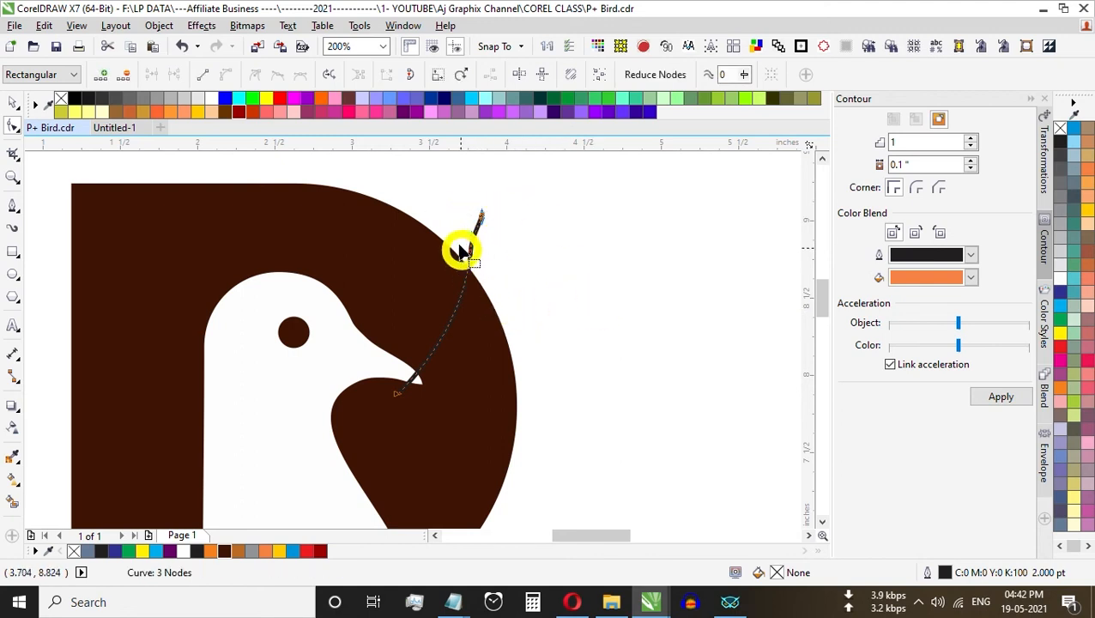
key("Delete")
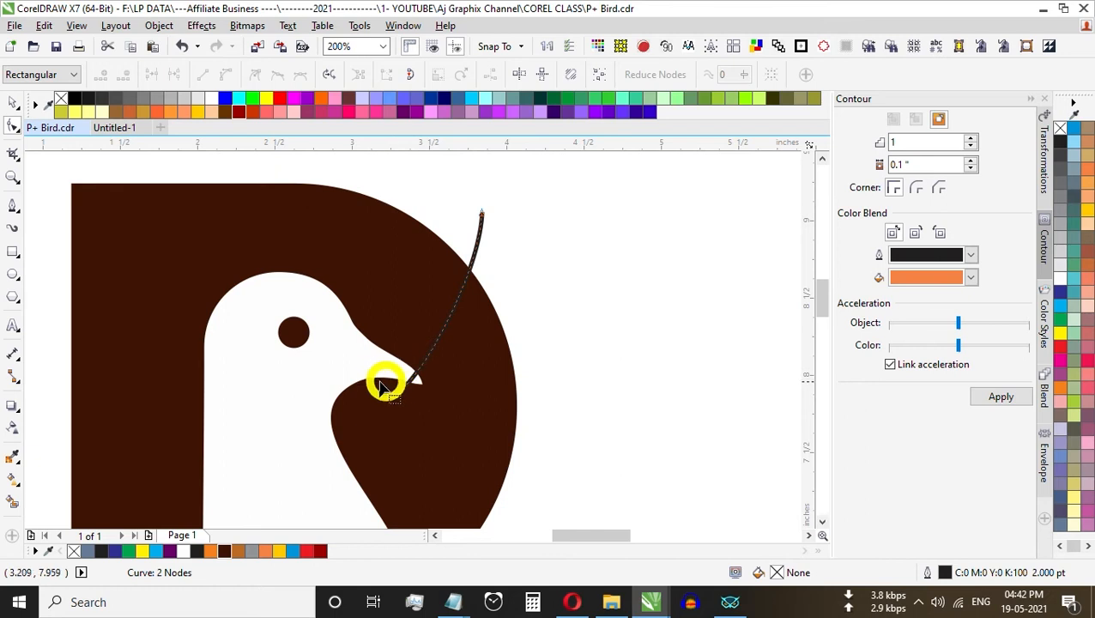
Step: Bend the beak curve into a gentle S-shape by adjusting its control handles
left_click_drag(460, 201, 456, 286)
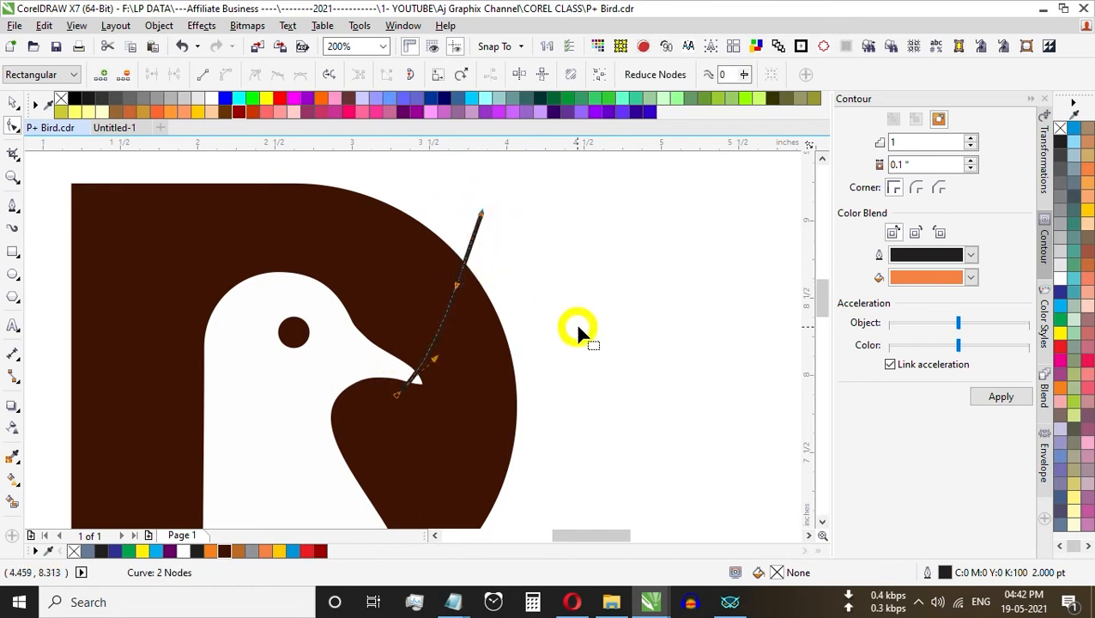
mouse_move(439, 363)
left_mouse_down()
mouse_move(450, 369)
mouse_move(440, 365)
left_mouse_up()
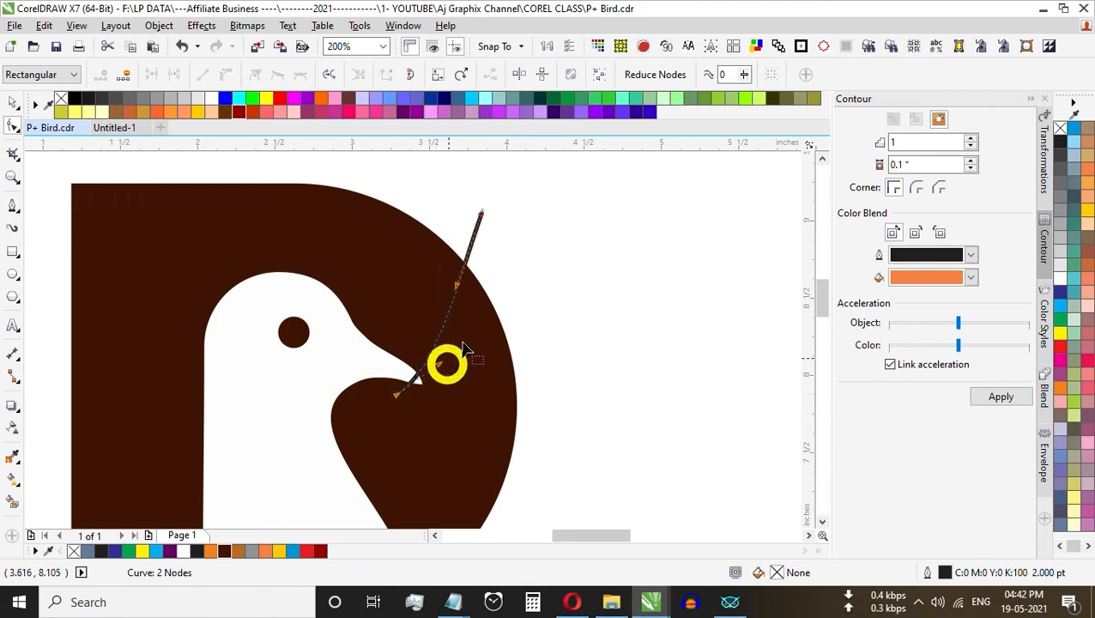
left_click(450, 280)
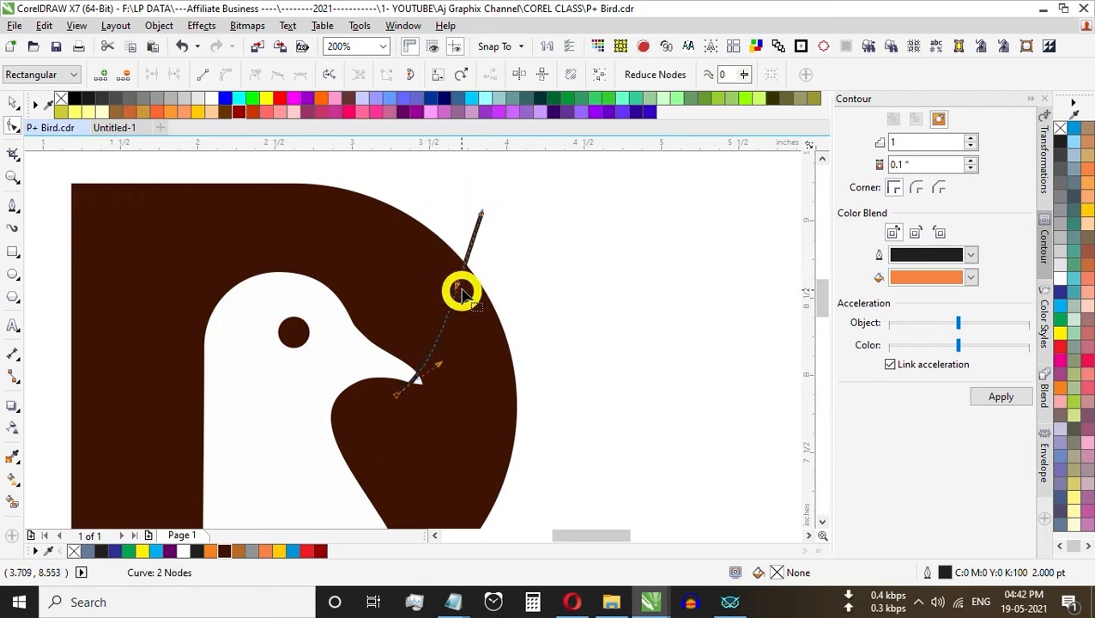
left_click_drag(457, 288, 443, 283)
key("ctrl+space")
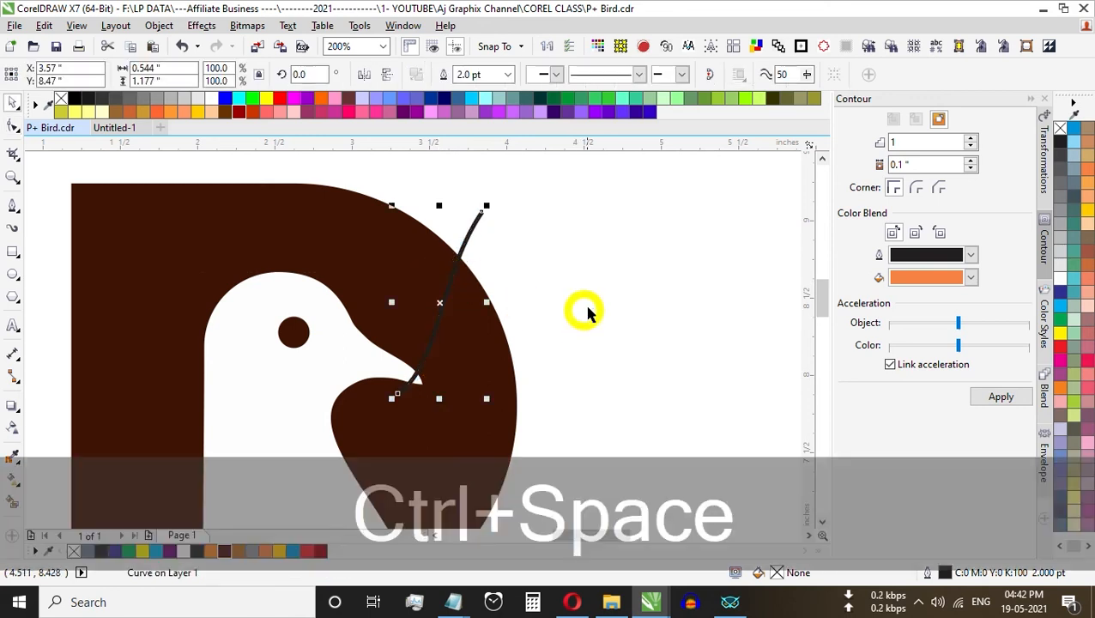
left_click(582, 305)
Step: Set the outline colour of the beak curve to cyan and deselect it
left_click(436, 332)
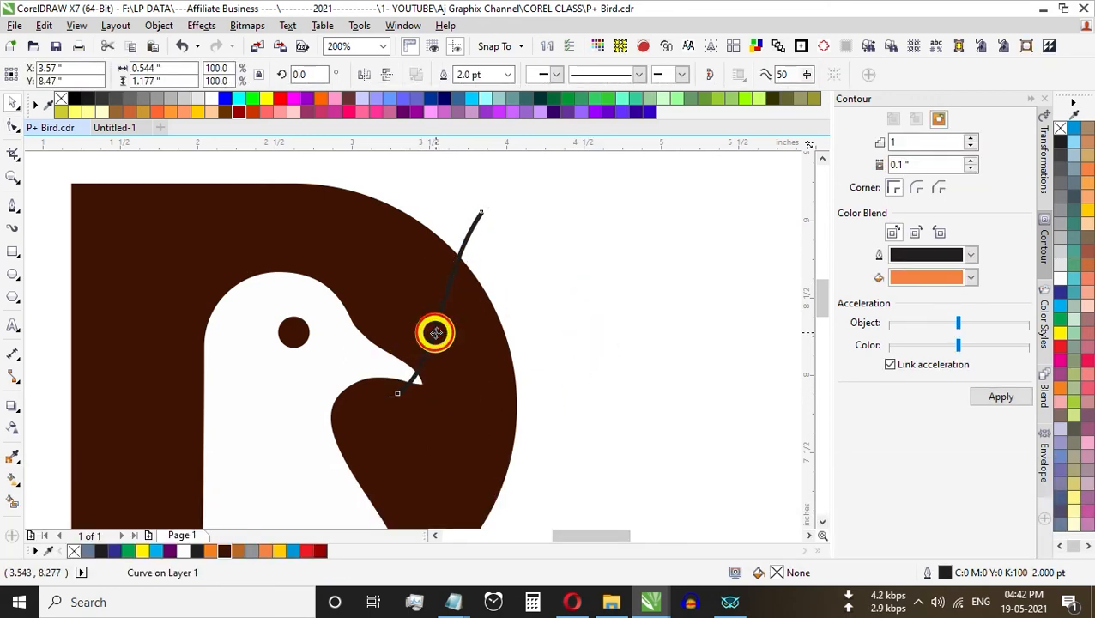
left_click(599, 350)
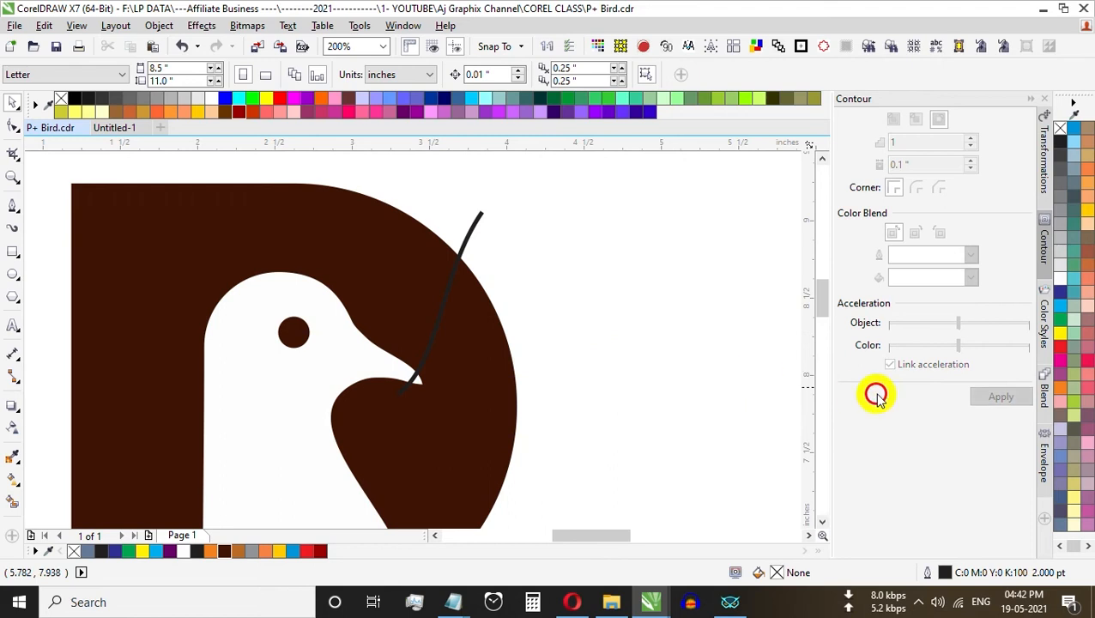
left_click(475, 225)
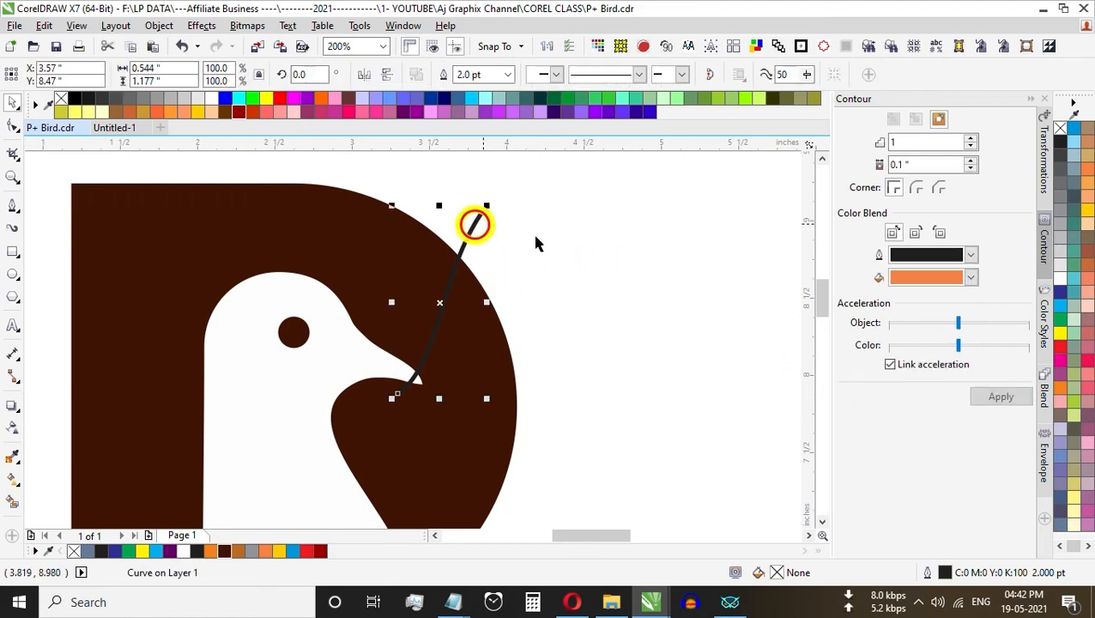
right_click(1061, 303)
left_click(766, 435)
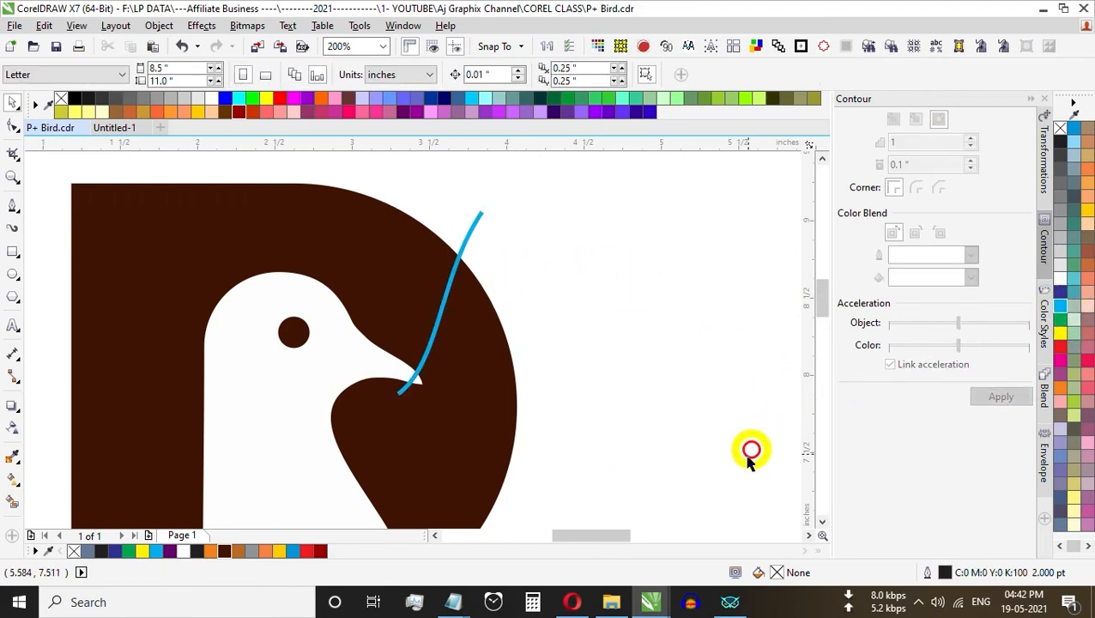
Step: Enlarge the cyan curve proportionally to about 115.8%, extending it further past the P's outer edge
left_click(477, 221)
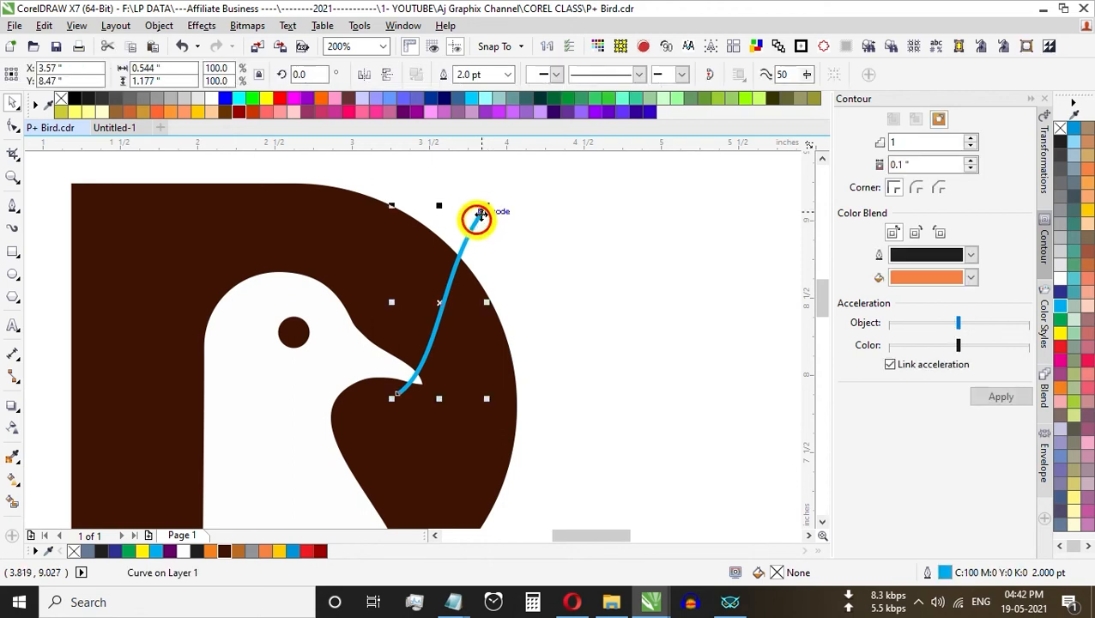
left_click_drag(489, 204, 507, 181)
key("F3")
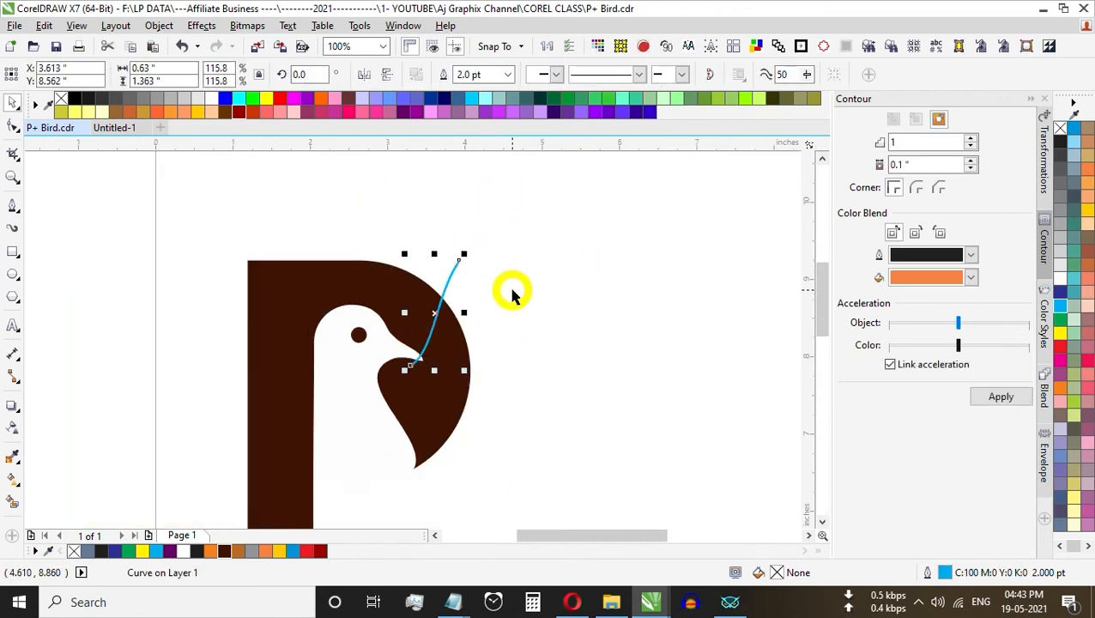
left_click(513, 294)
Step: Rotate the cyan curve to about 350.2° so its upper end tilts outward, and nudge it into line with the beak
scroll(453, 276, "up", 1)
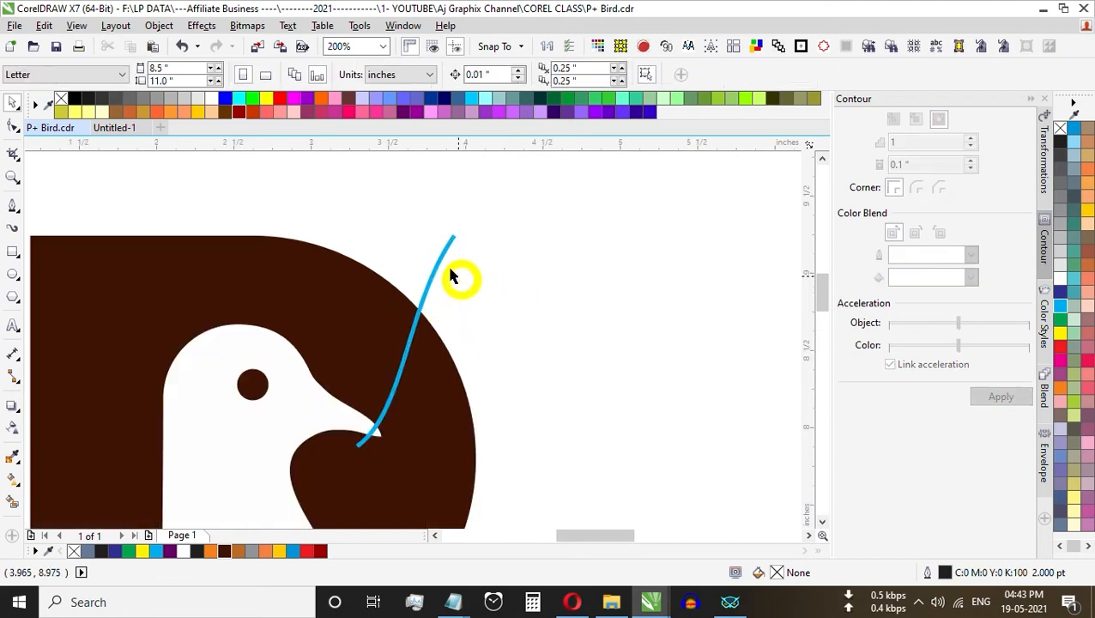
left_click(442, 264)
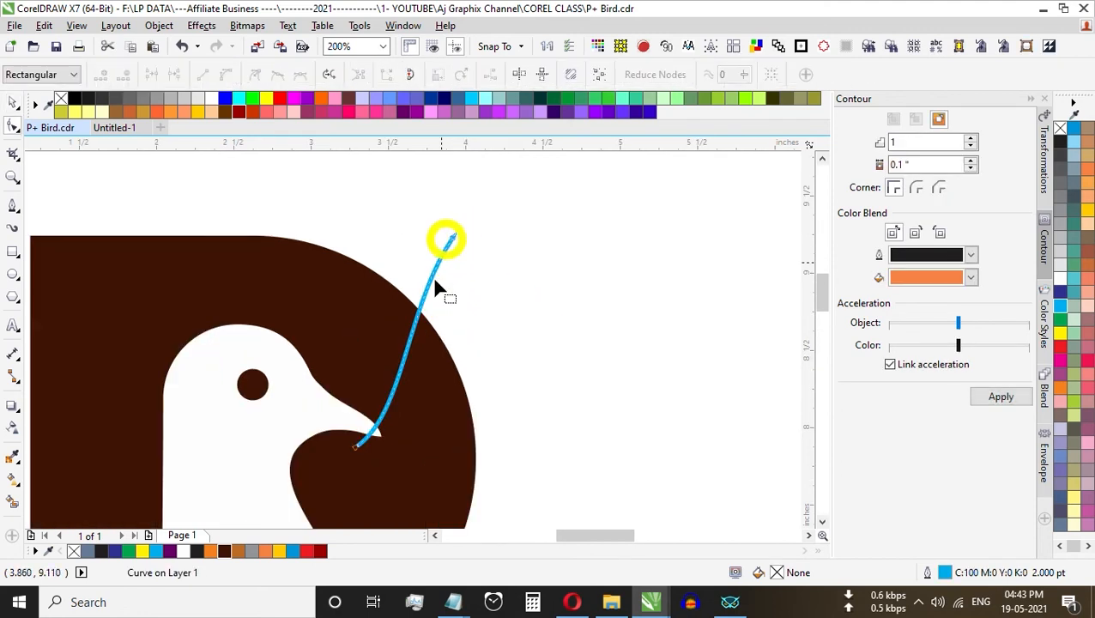
key("ctrl+space")
left_click_drag(462, 228, 467, 236)
key("Right")
key("Right")
key("Right")
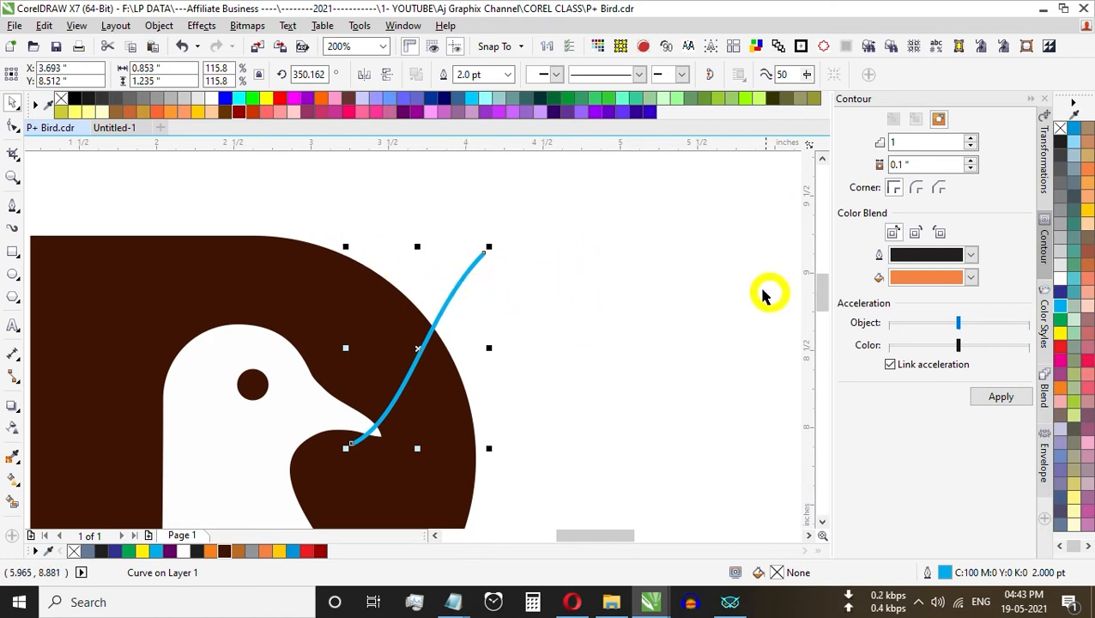
Step: Duplicate the cyan curve in place and colour the copy's outline dark blue (C100 M100)
key("ctrl+c")
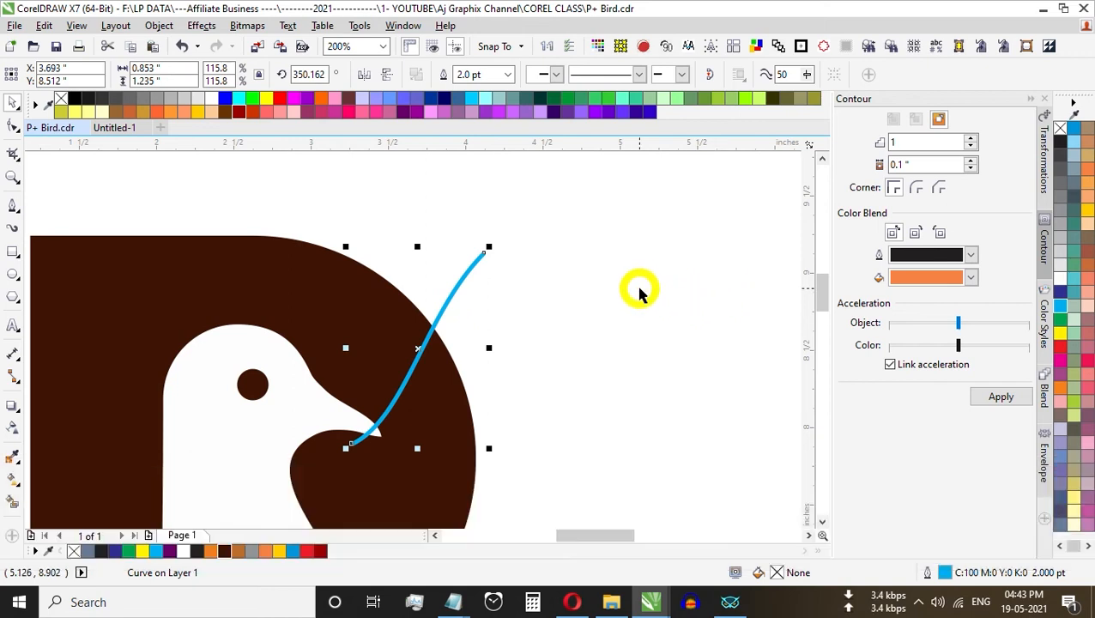
key("ctrl+v")
left_click_drag(419, 348, 541, 348)
key("ctrl+z")
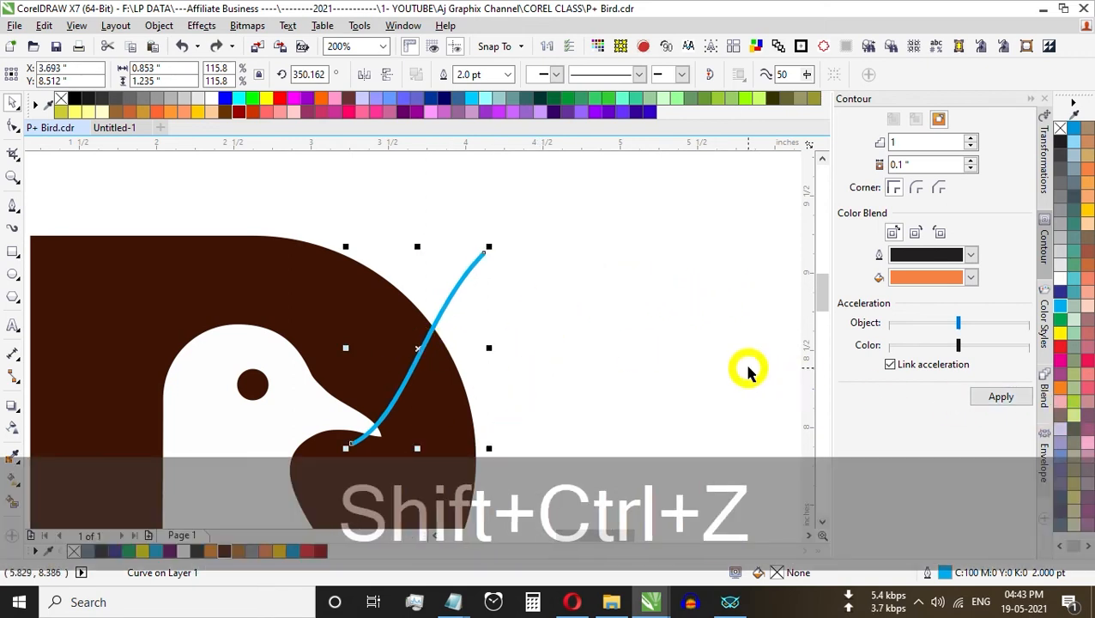
right_click(1060, 293)
left_click_drag(427, 355, 488, 355)
key("ctrl+z")
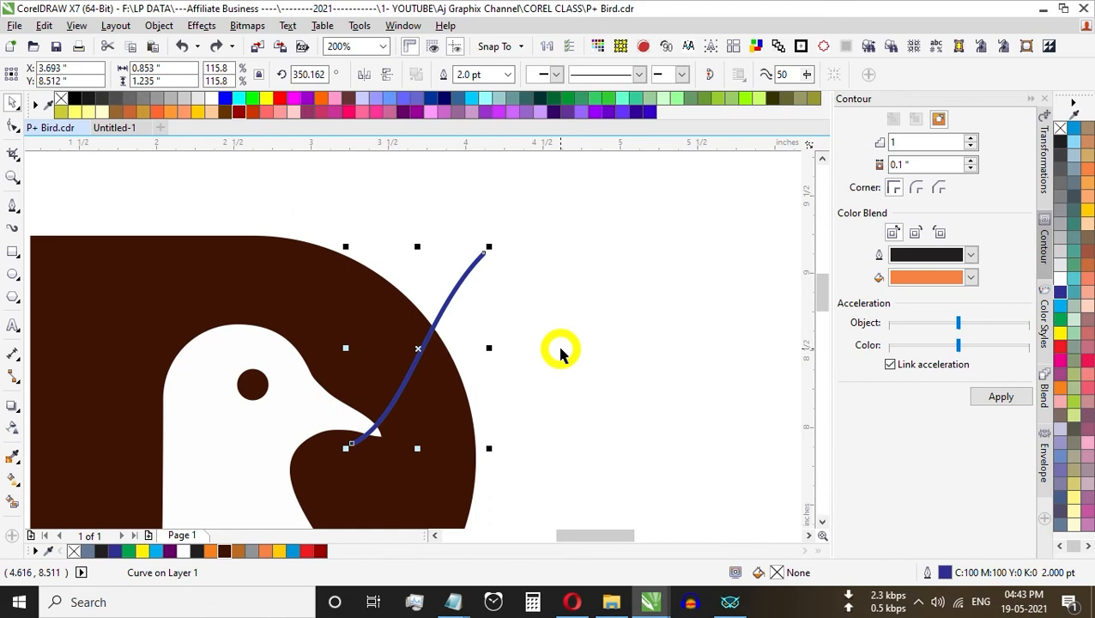
Step: Add a node to the blue curve at the P's outer edge and delete the portion inside the P
key("F10")
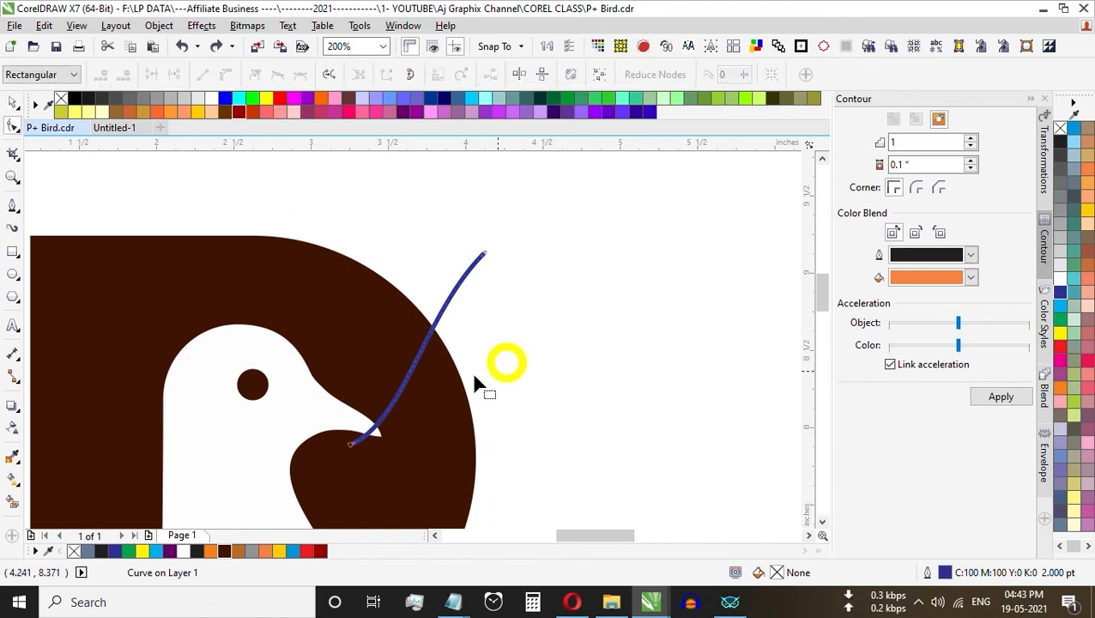
double_click(435, 327)
left_click_drag(326, 415, 372, 472)
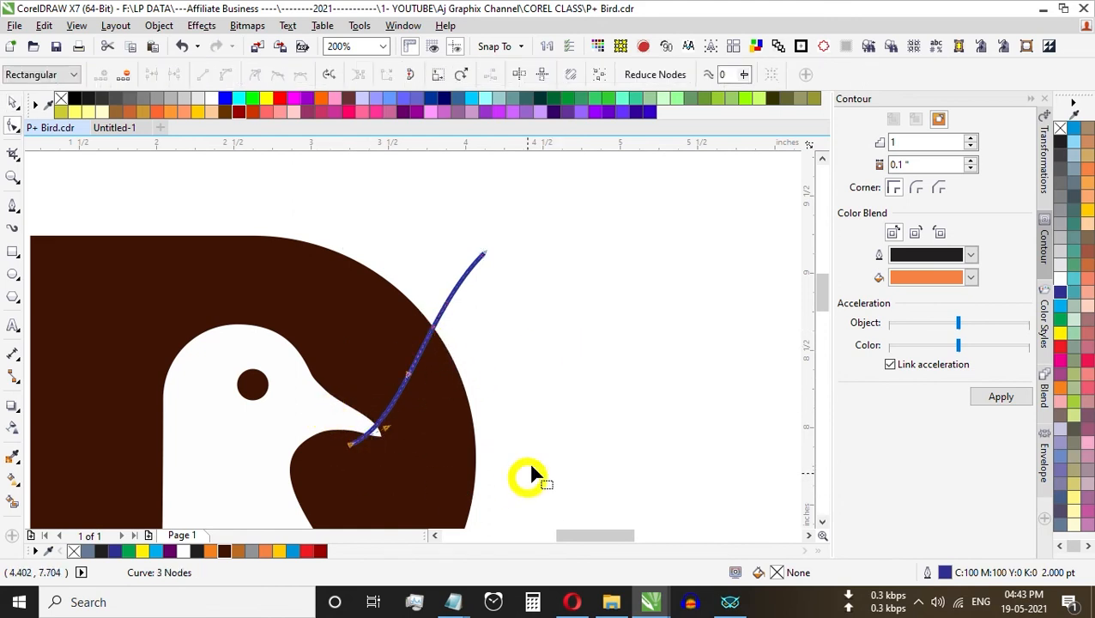
key("Delete")
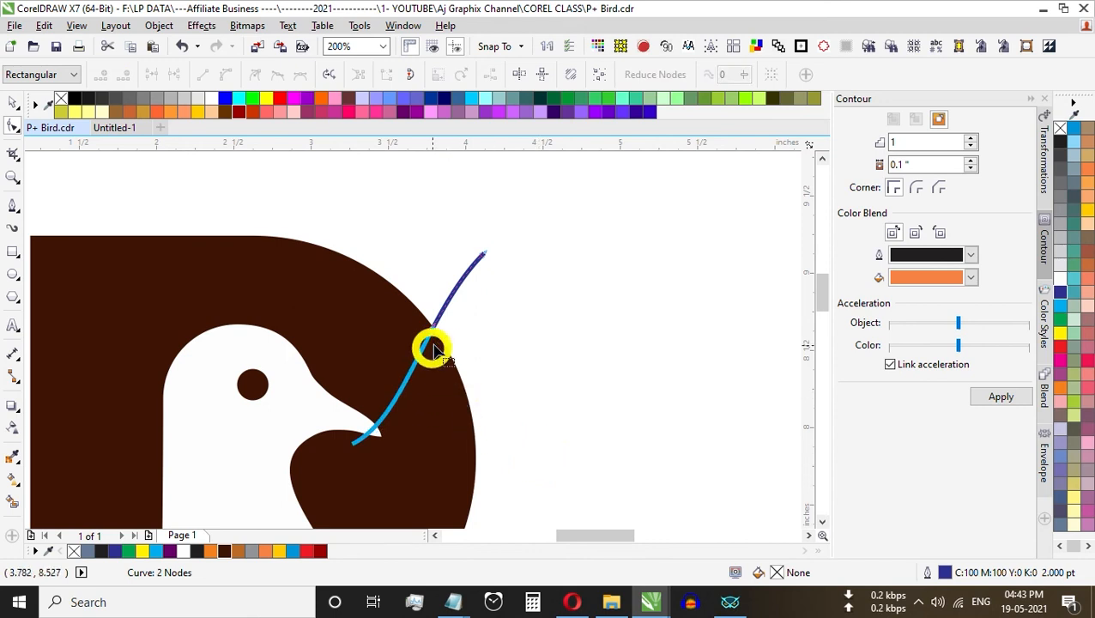
Step: Move the short blue curve slightly aside from the cyan one, to about X 3.926", Y 8.907"
key("ctrl+space")
left_click(527, 322)
scroll(472, 282, "up", 2)
left_click(444, 315)
mouse_move(445, 315)
left_mouse_down()
mouse_move(420, 297)
mouse_move(428, 307)
left_mouse_up()
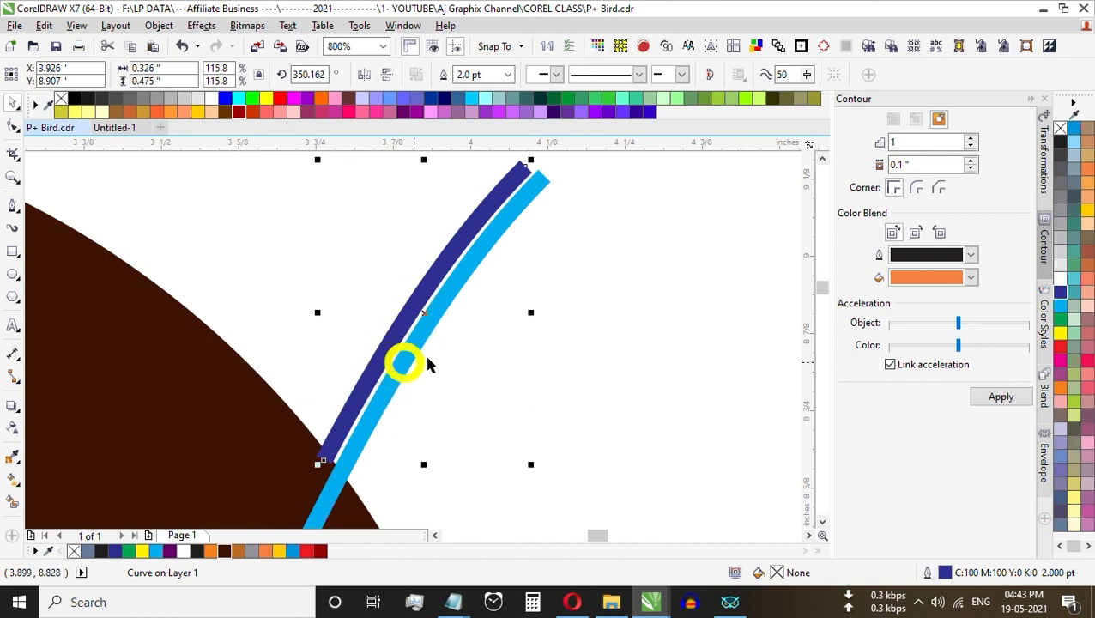
Step: Add a node to the cyan curve at the P's outer edge and delete the portion outside the P
left_click(481, 254)
key("F10")
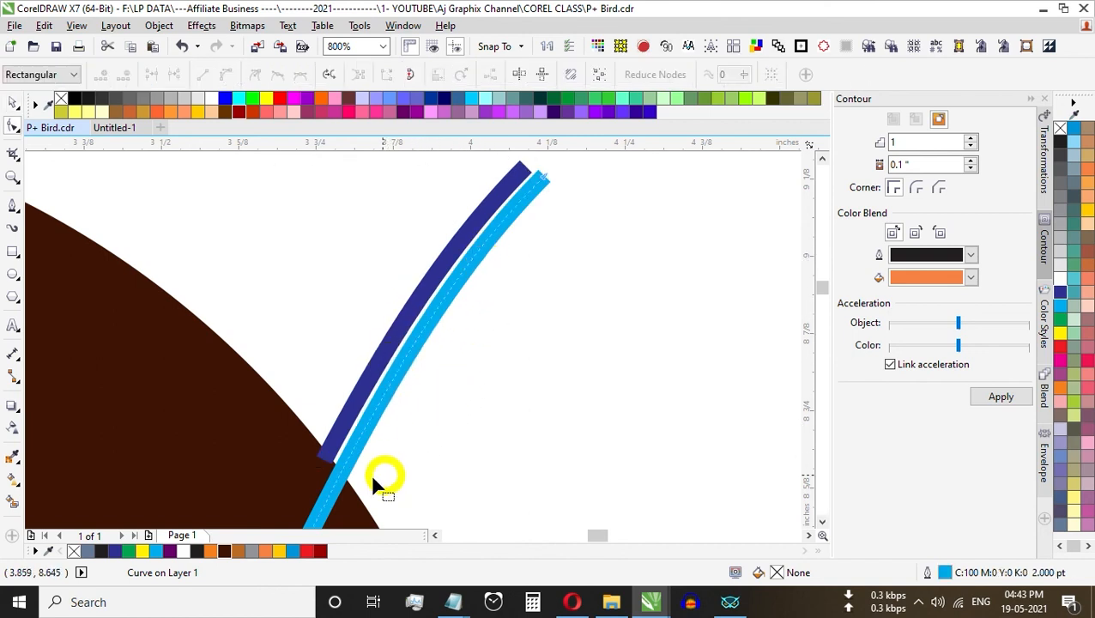
double_click(341, 471)
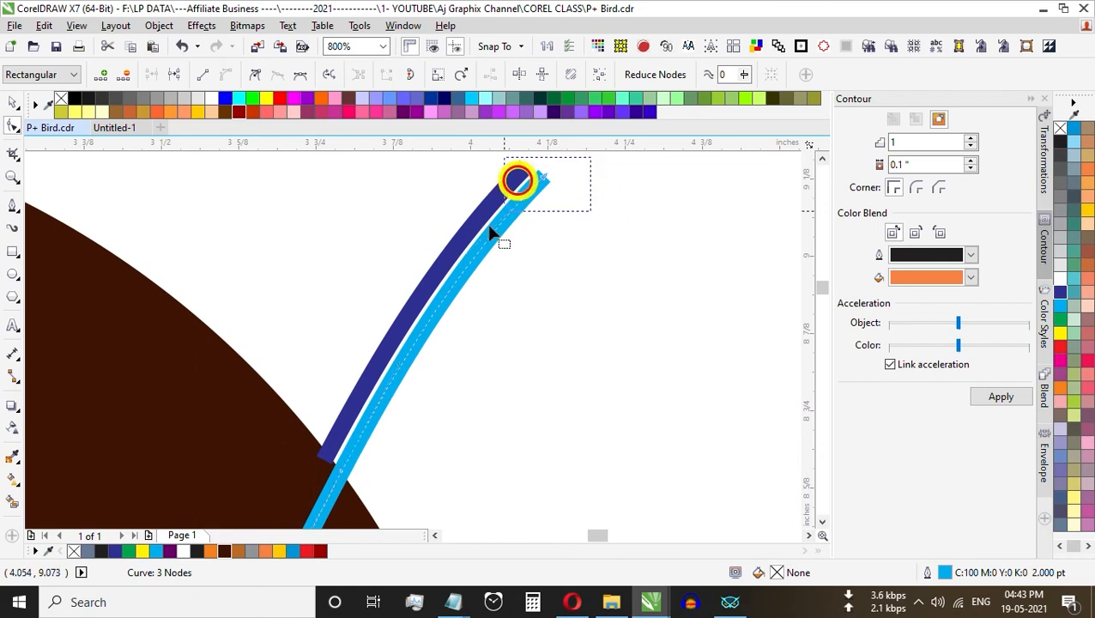
key("Delete")
key("ctrl+space")
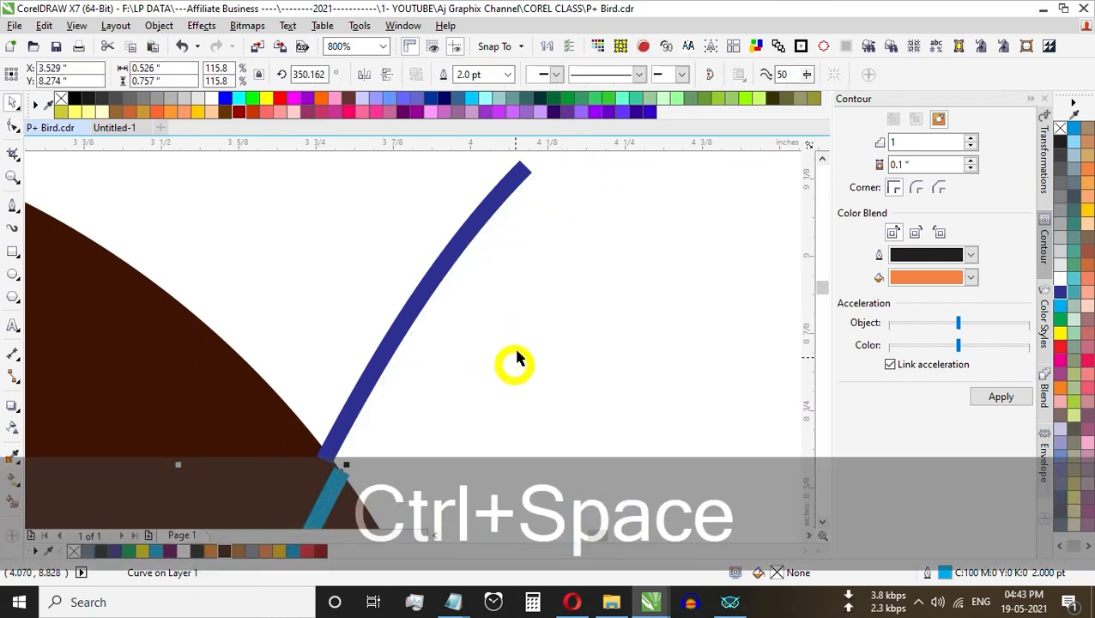
left_click(515, 358)
Step: Move the short blue curve back in line with the cyan curve's upper end, to about X 3.927", Y 8.893"
scroll(421, 350, "down", 1)
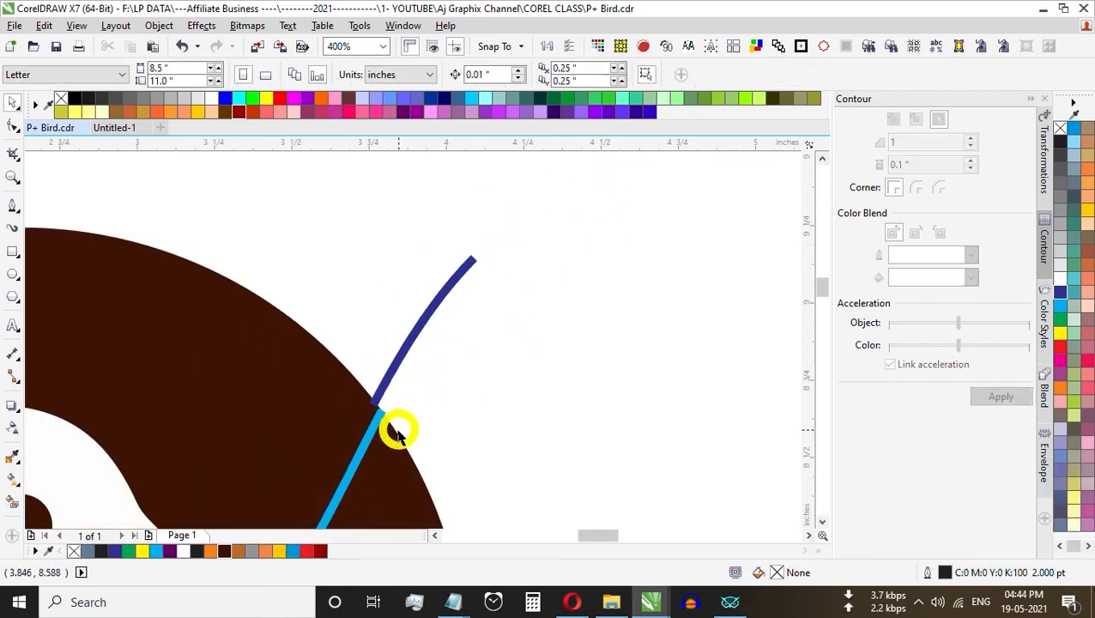
scroll(397, 434, "up", 2)
left_click(344, 345)
mouse_move(346, 342)
left_mouse_down()
mouse_move(354, 315)
mouse_move(306, 310)
mouse_move(335, 334)
left_mouse_up()
left_click(464, 304)
left_click(340, 277)
scroll(326, 309, "up", 1)
scroll(361, 318, "down", 2)
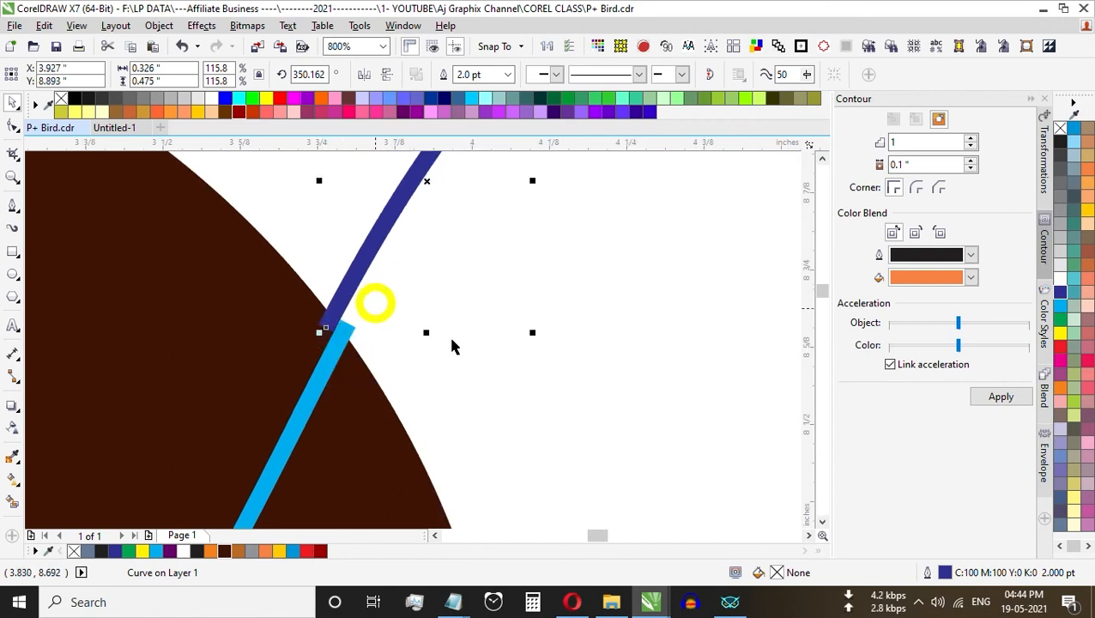
left_click(614, 375)
scroll(550, 352, "down", 2)
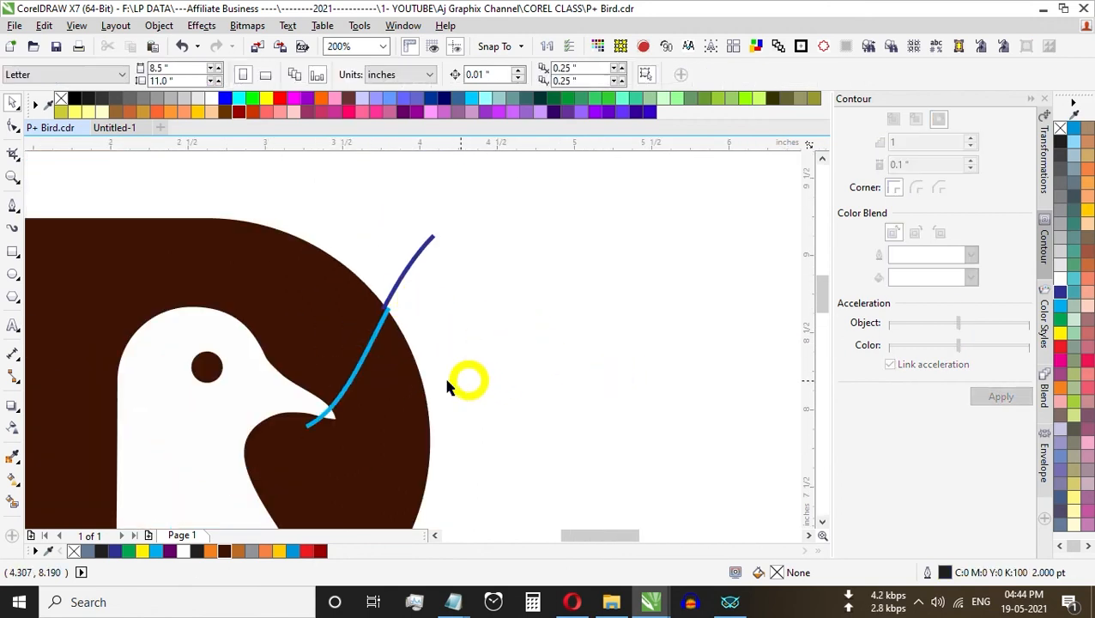
Step: Colour the cyan curve's outline white and the blue curve's outline the P's dark brown (R62 G20 B4)
left_click(373, 348)
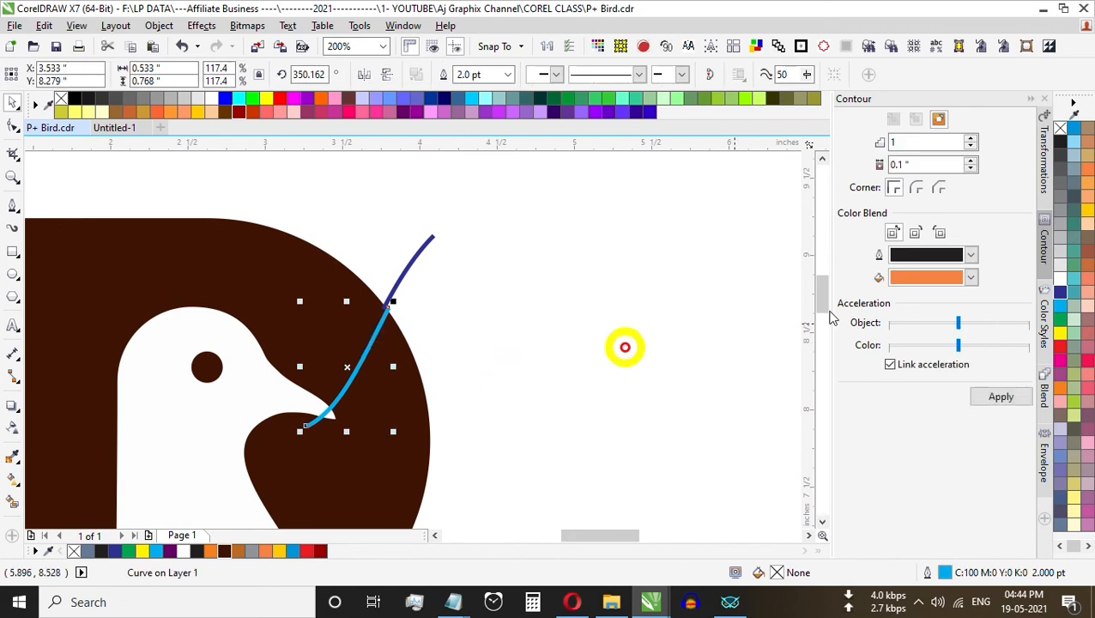
right_click(1061, 282)
left_click(427, 255)
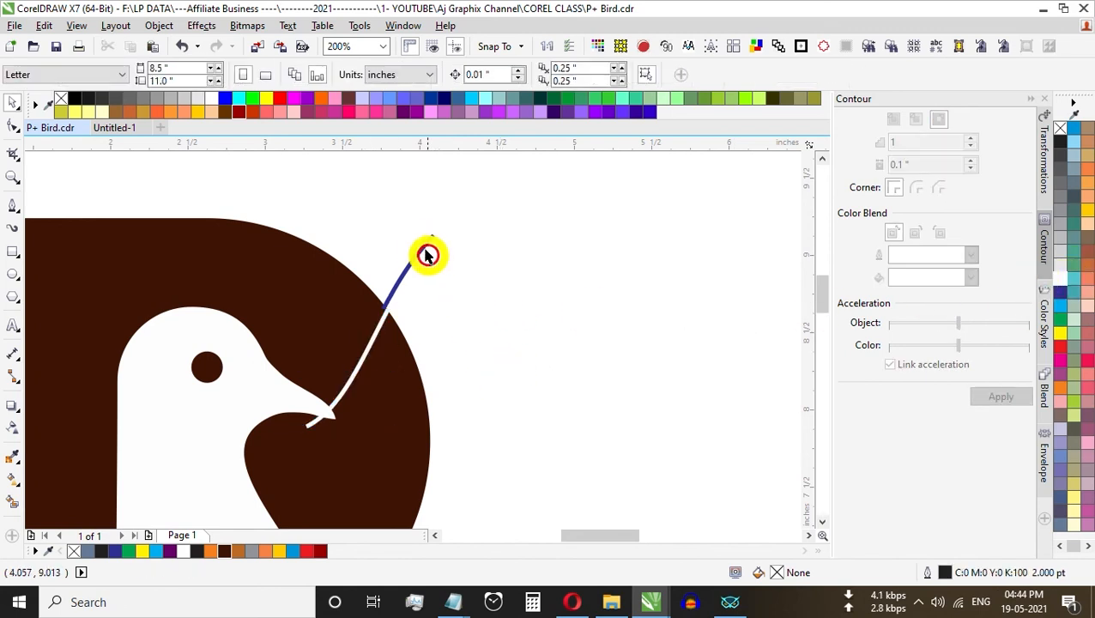
left_click(421, 251)
right_click(228, 552)
left_click(513, 309)
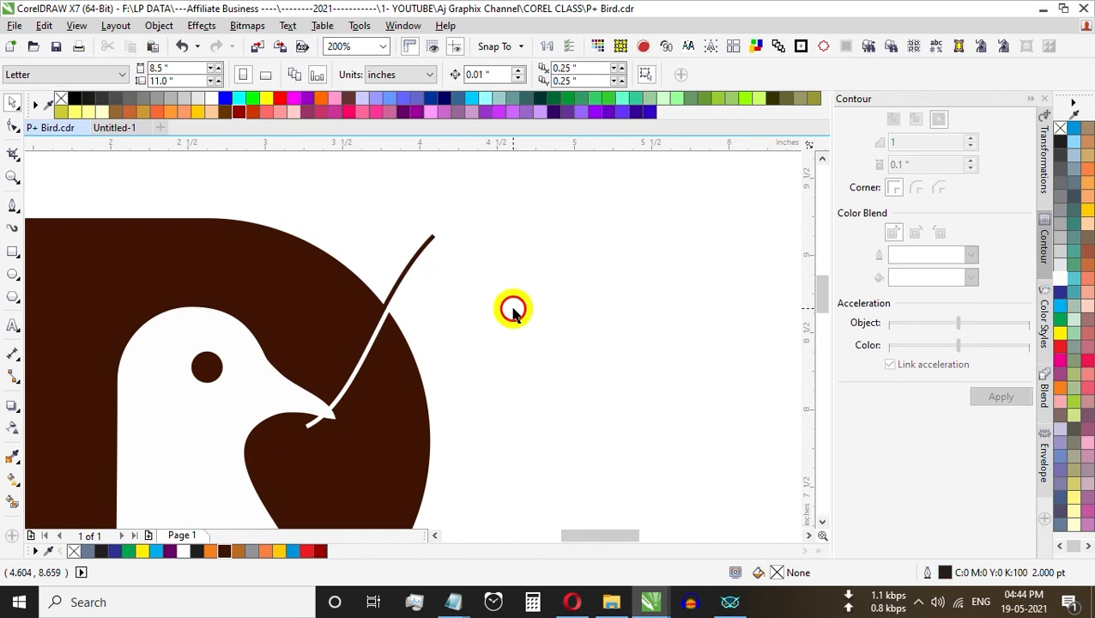
Step: Draw a circle about 0.615" across beside the P and place an overlapping copy straight above it, at about Y 9.325"
left_click(13, 274)
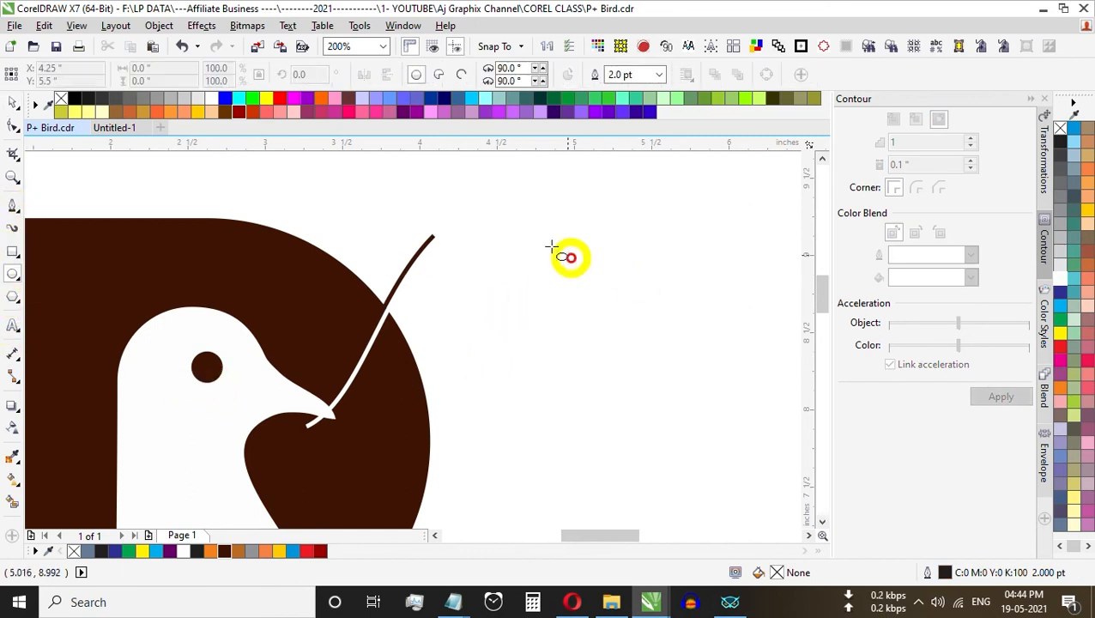
left_click_drag(472, 213, 572, 306)
key("ctrl+space")
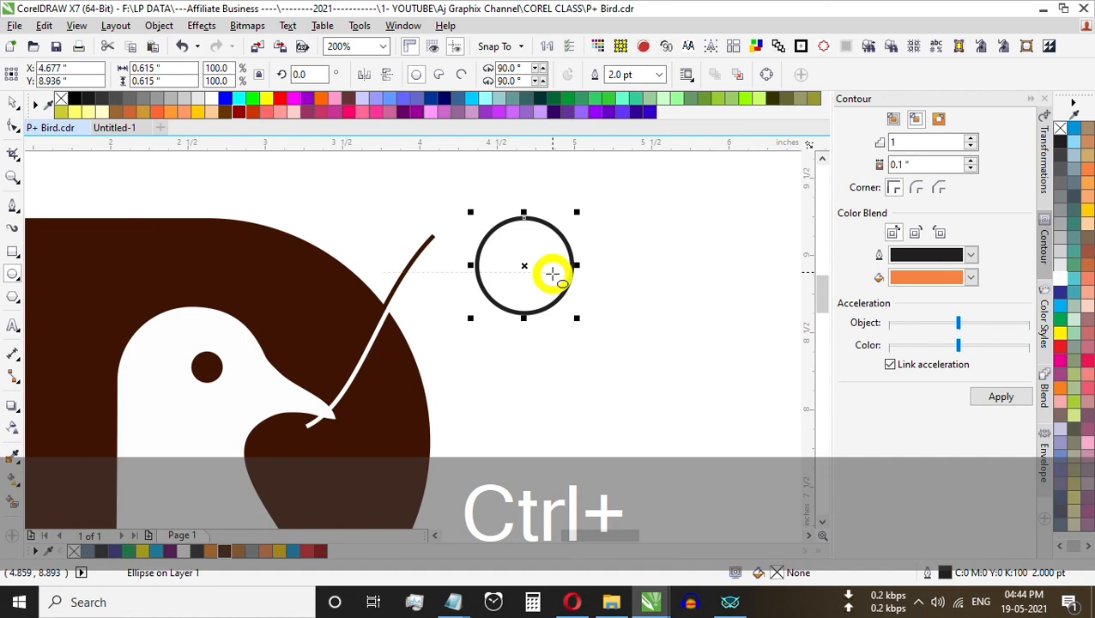
left_click_drag(526, 268, 516, 206)
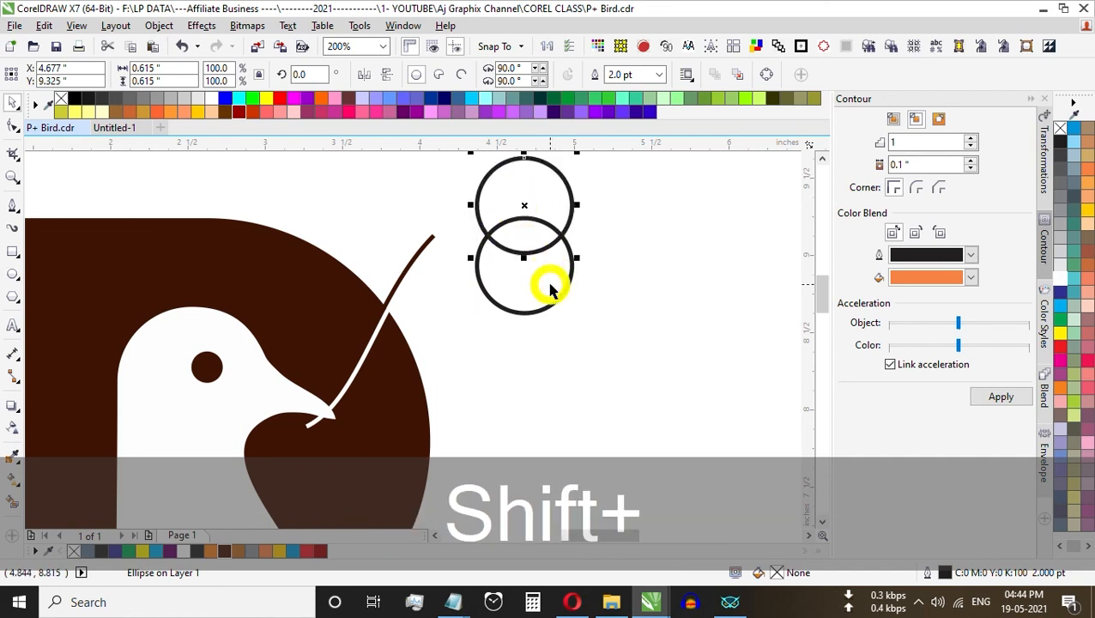
Step: Intersect the two overlapping circles and delete both originals, keeping only the leaf-shaped overlap
left_click(553, 292, "shift")
left_click(491, 75)
left_click(557, 186)
key("Delete")
left_click(557, 293)
key("Delete")
Step: Tilt the leaf shape so it points up and to the right, fill it dark brown and remove its outline
left_click(532, 240)
left_click(525, 247)
left_click_drag(571, 259, 571, 204)
left_click(586, 274)
left_click(538, 243)
left_click(211, 552)
left_click(222, 551)
right_click(1061, 126)
left_click(586, 286)
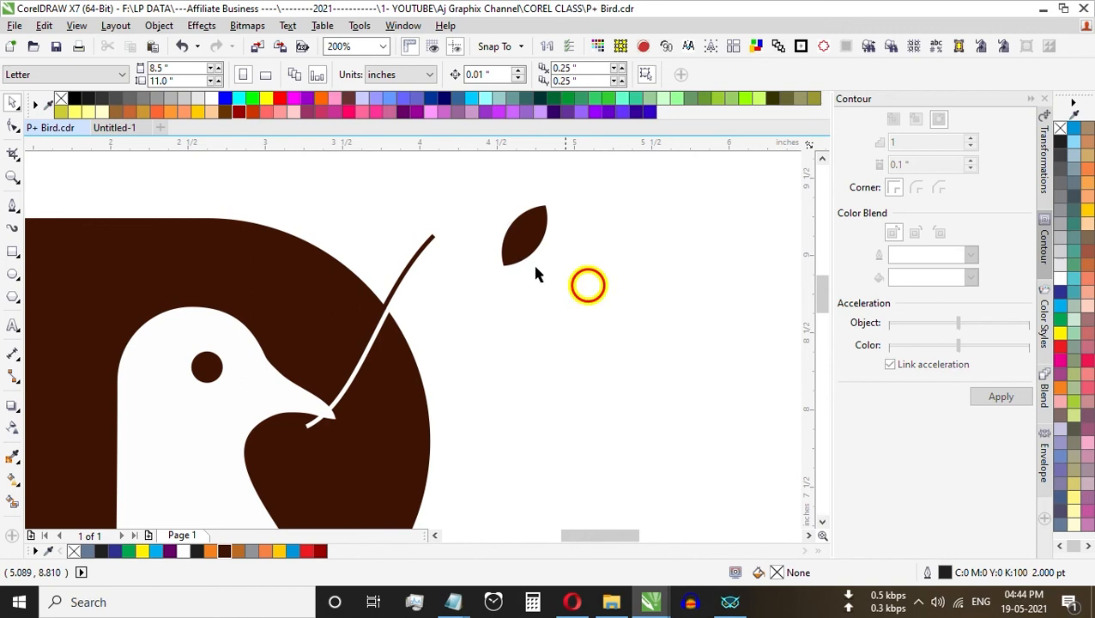
Step: Move the leaf onto the upper part of the brown stem and rotate it to about 98.9°
left_click(525, 245)
scroll(533, 234, "up", 2)
left_click_drag(533, 234, 296, 231)
left_click(296, 232)
left_click_drag(343, 311, 398, 291)
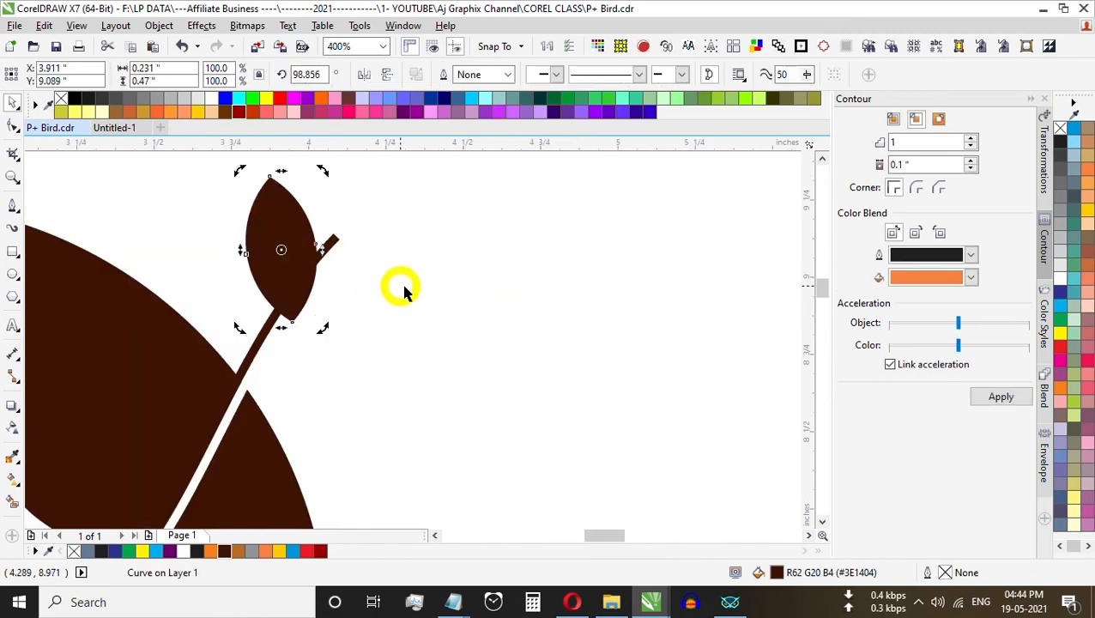
Step: Set the leaf to the left of the stem and place a copy on the right side, rotated to about 23.1°
left_click_drag(286, 262, 359, 296)
left_click(355, 261)
left_click_drag(398, 221, 490, 324)
Step: Duplicate the right leaf to the stem's tip, at about X 4.286", Y 9.26", and rotate the copy slightly to follow the stem
left_click(359, 286)
left_click_drag(360, 286, 400, 186)
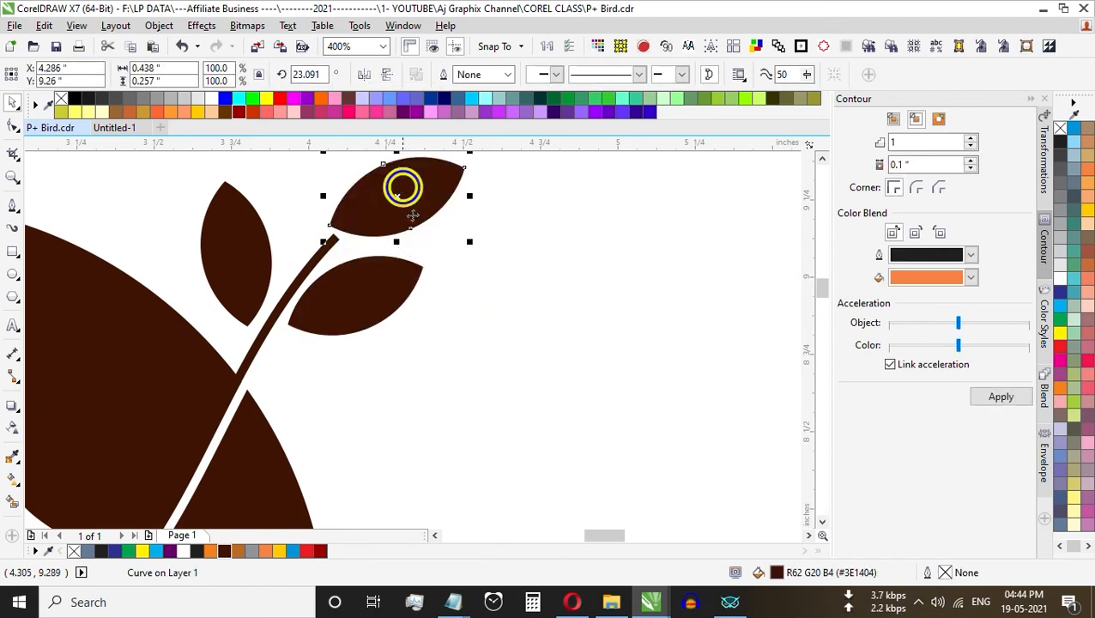
scroll(457, 296, "down", 2)
left_click(480, 269)
scroll(404, 262, "up", 2)
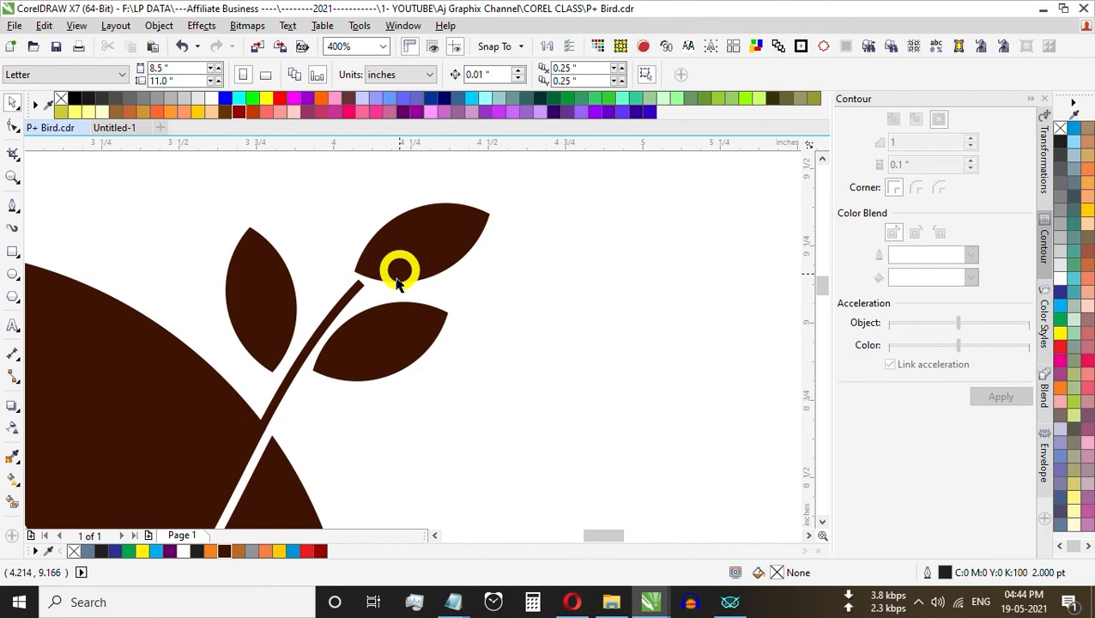
left_click(422, 240)
left_click(438, 242)
left_click_drag(496, 286, 577, 298)
left_click(576, 302)
Step: Reposition the left and right leaves along the stem, the right one lower, and rotate the right leaf slightly clockwise
left_click(276, 292)
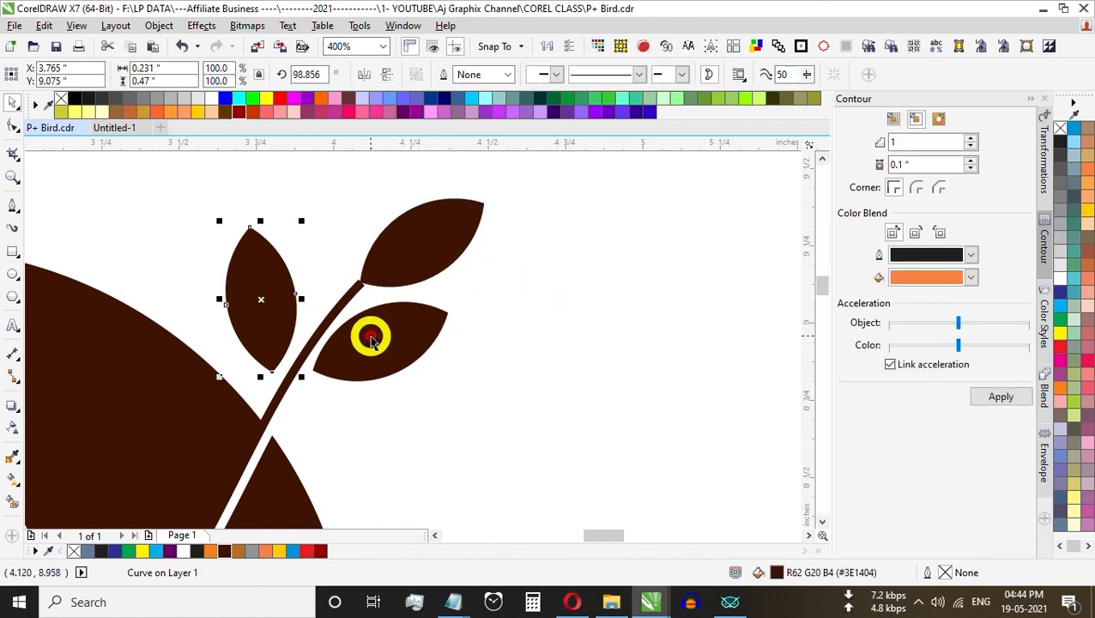
left_click_drag(279, 301, 311, 273)
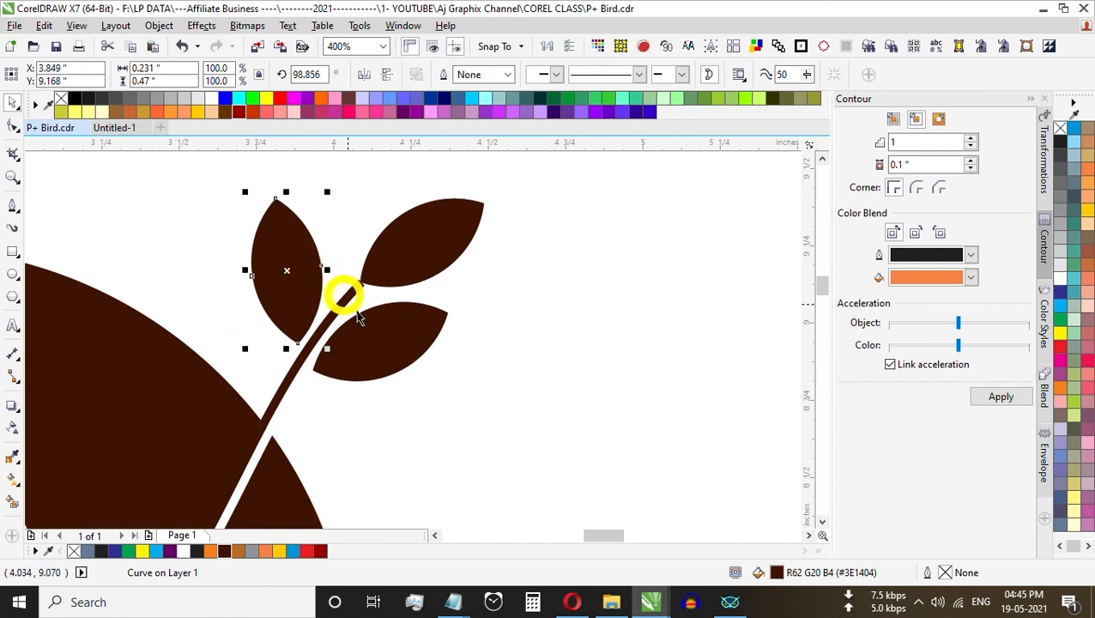
left_click(370, 338)
left_click_drag(370, 338, 350, 352)
left_click(376, 349)
left_click_drag(437, 312, 457, 326)
left_click(522, 336)
left_click_drag(368, 353, 361, 375)
left_click(297, 269)
left_click_drag(298, 269, 274, 285)
left_click(509, 308)
Step: Set the outline width of the brown stem and the white curve to 3 pt
left_click(349, 297)
left_click(461, 326)
left_click(345, 295)
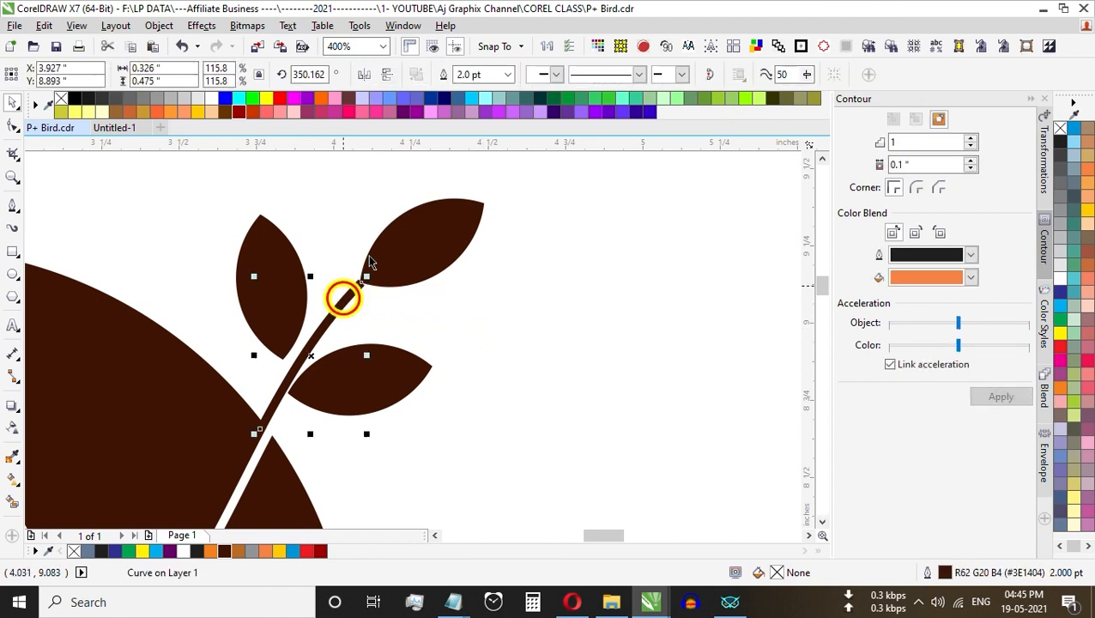
key("F12")
type("3")
key("Return")
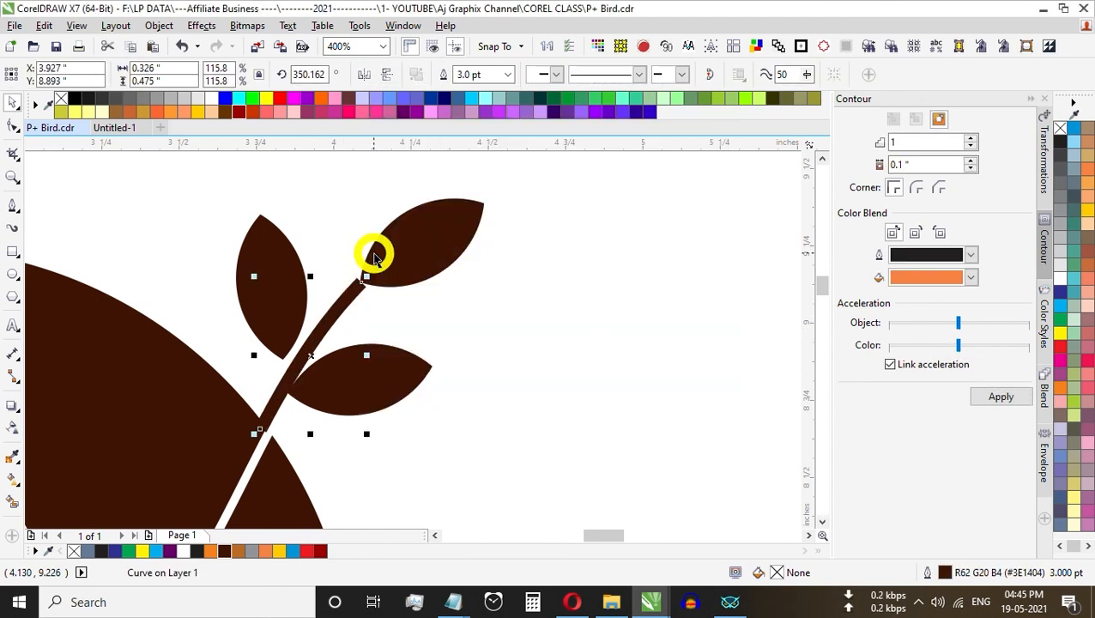
left_click(252, 471)
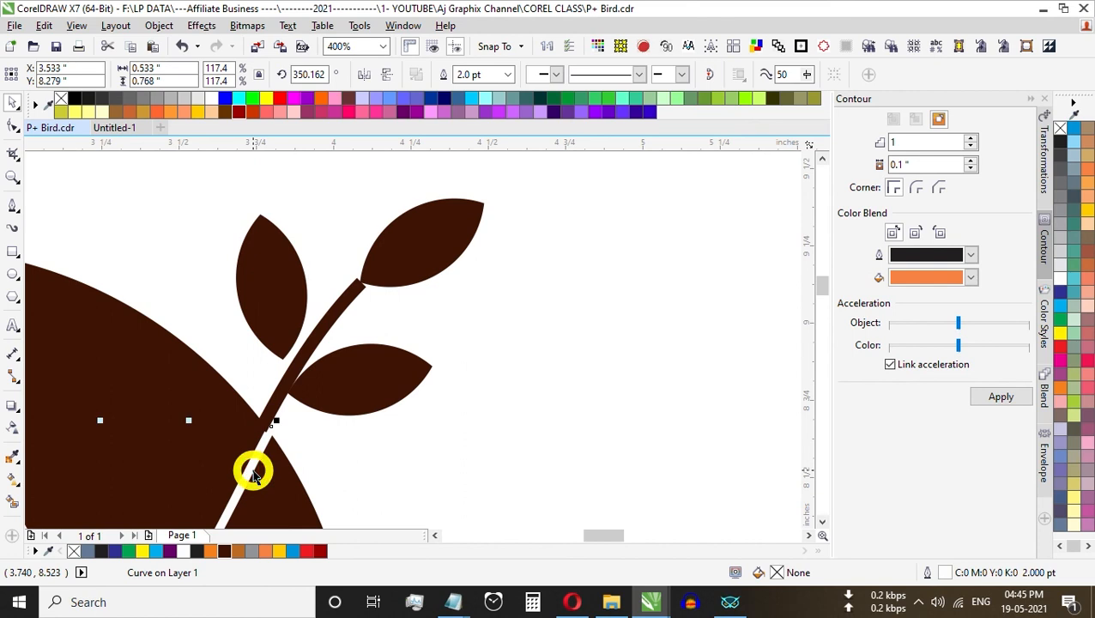
key("F12")
key("Return")
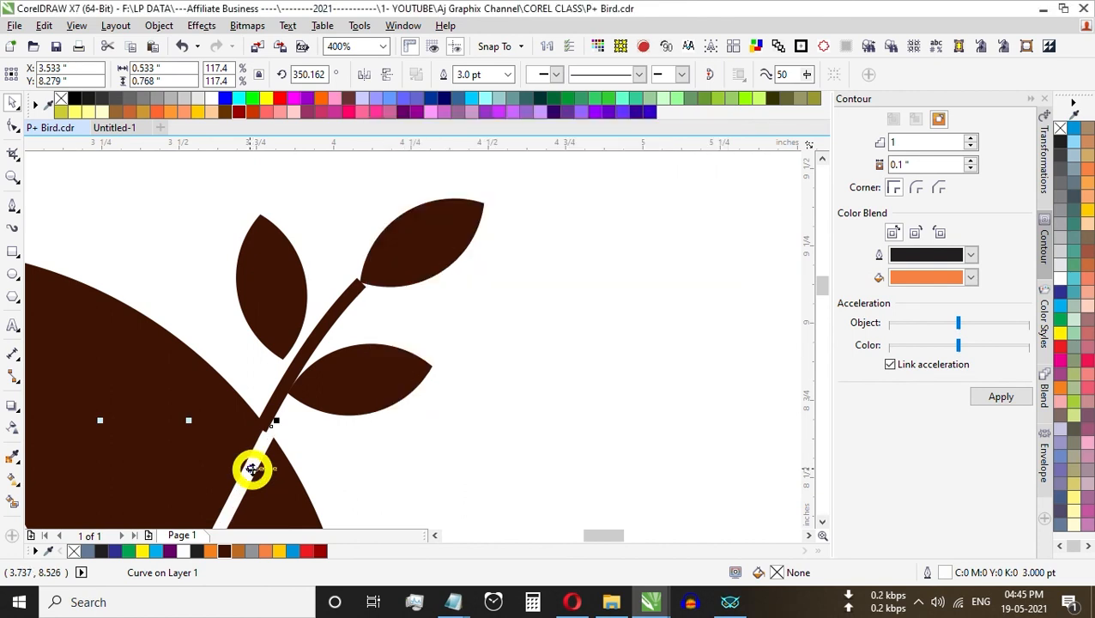
Step: Enlarge the white curve from its upper end to about 0.59" × 0.849" so it cuts fully through the P's edge
scroll(273, 422, "up", 2)
left_click_drag(256, 417, 262, 401)
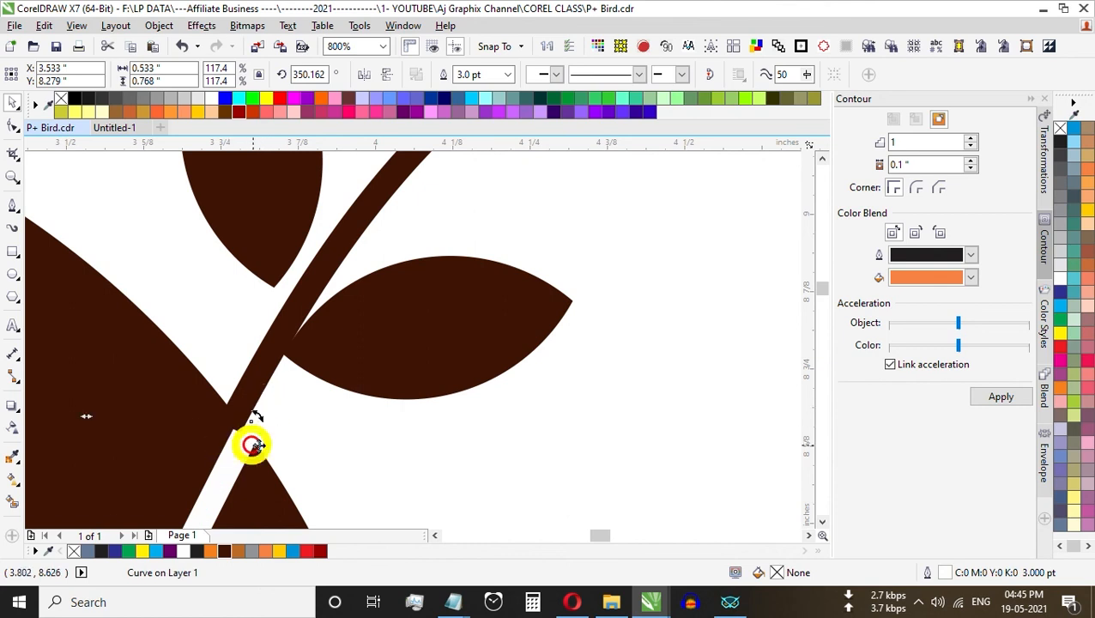
scroll(352, 366, "down", 1)
left_click(523, 439)
left_click(276, 449)
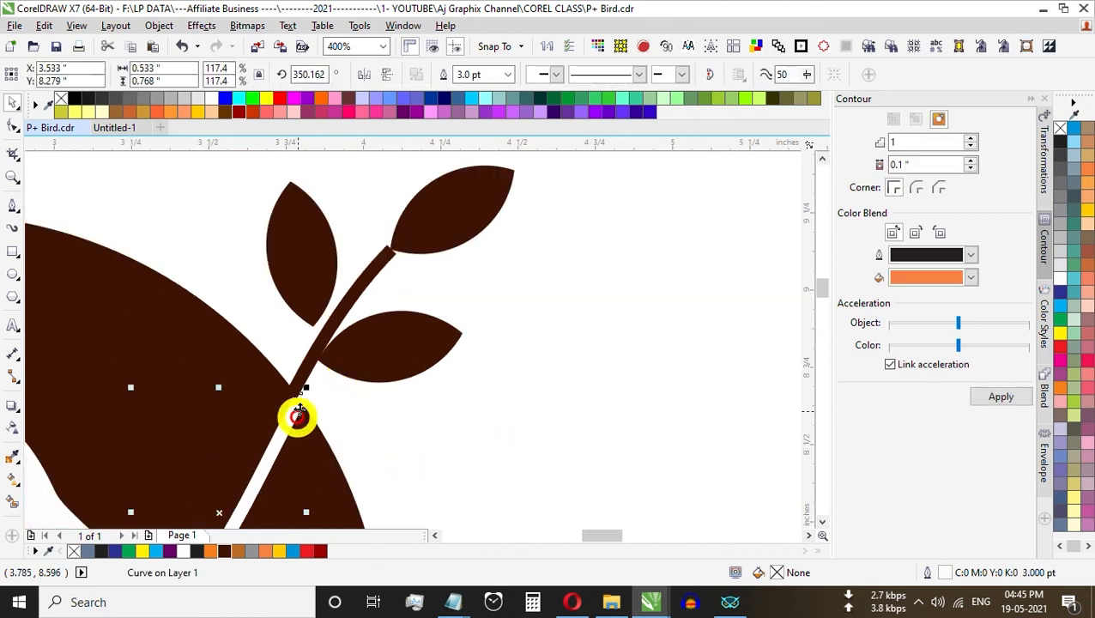
scroll(298, 415, "up", 1)
left_click_drag(309, 377, 345, 340)
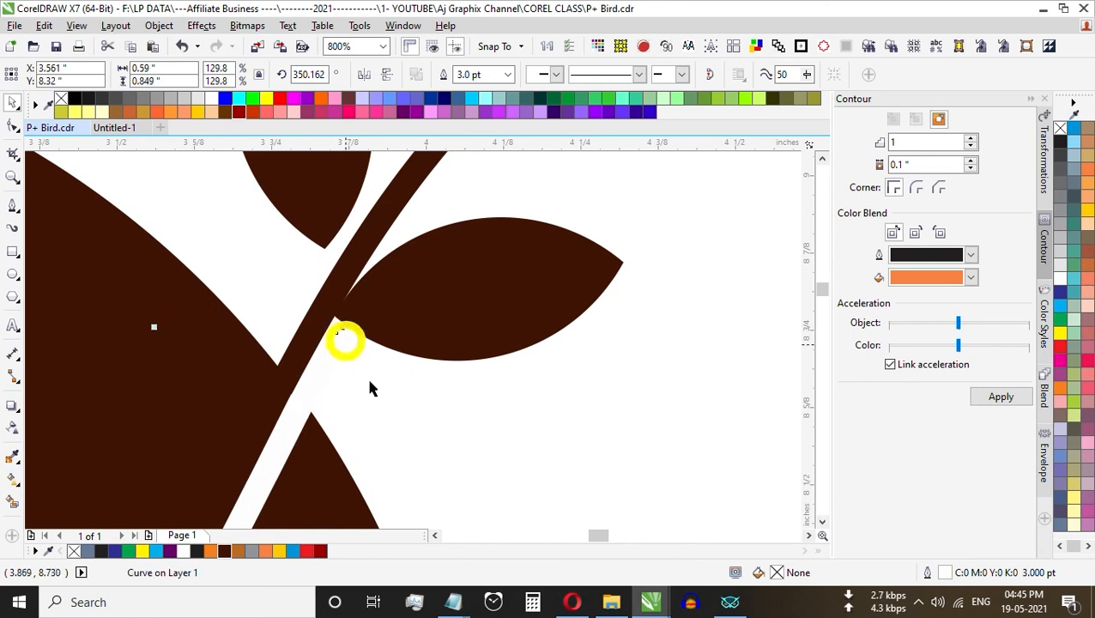
scroll(412, 374, "down", 2)
left_click(570, 424)
scroll(521, 405, "down", 1)
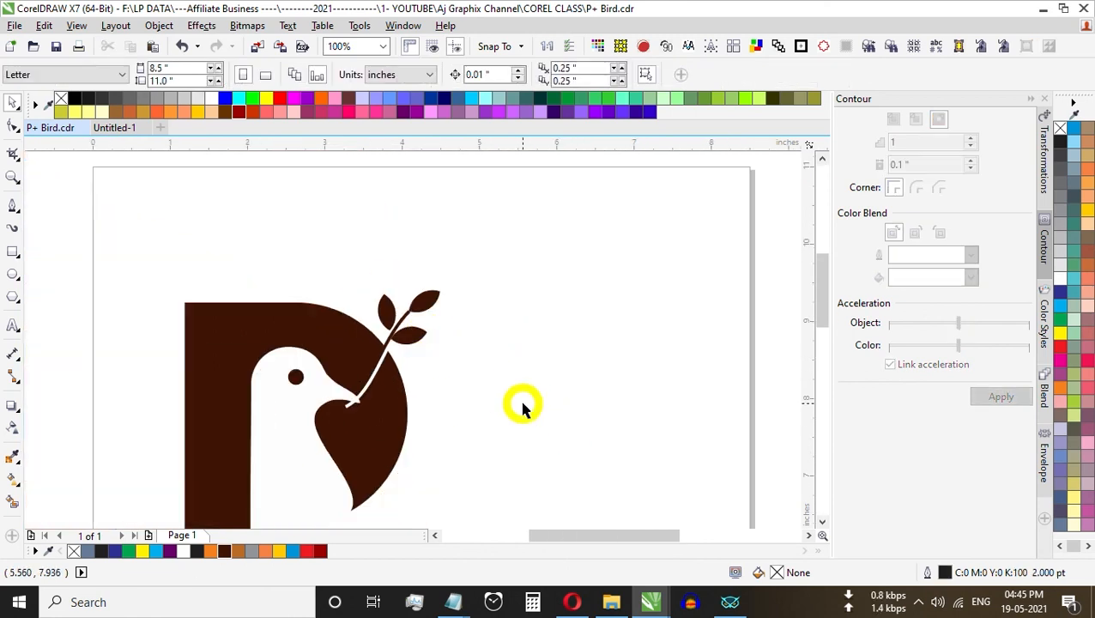
Step: Fill the red curved shape at the P's foot with Deep Yellow and remove its outline
scroll(463, 348, "down", 1)
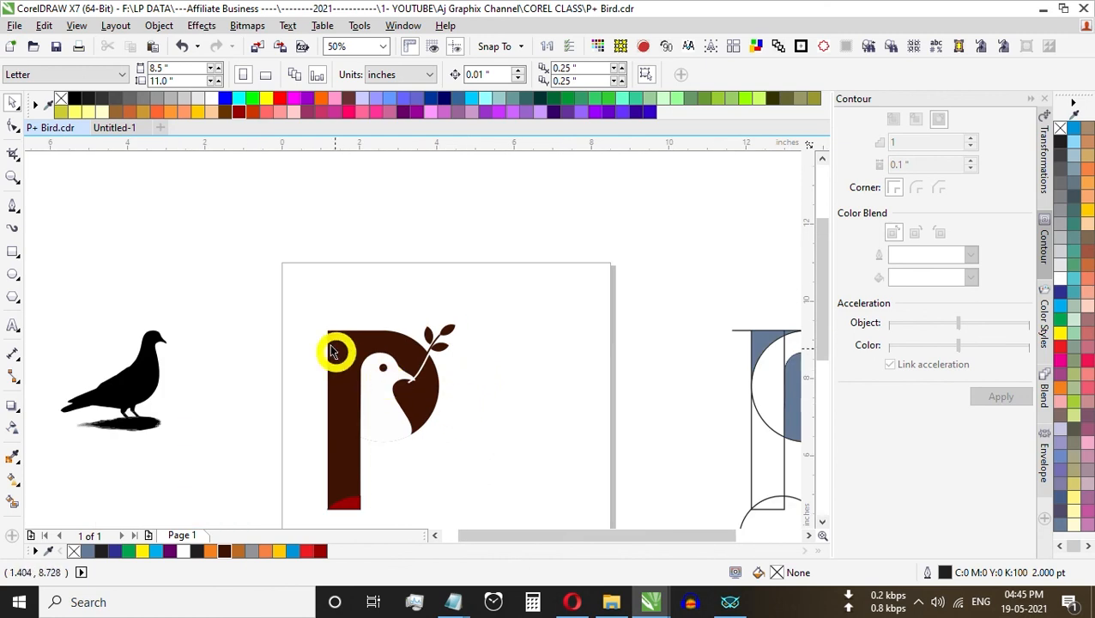
left_click(349, 515)
scroll(348, 514, "up", 1)
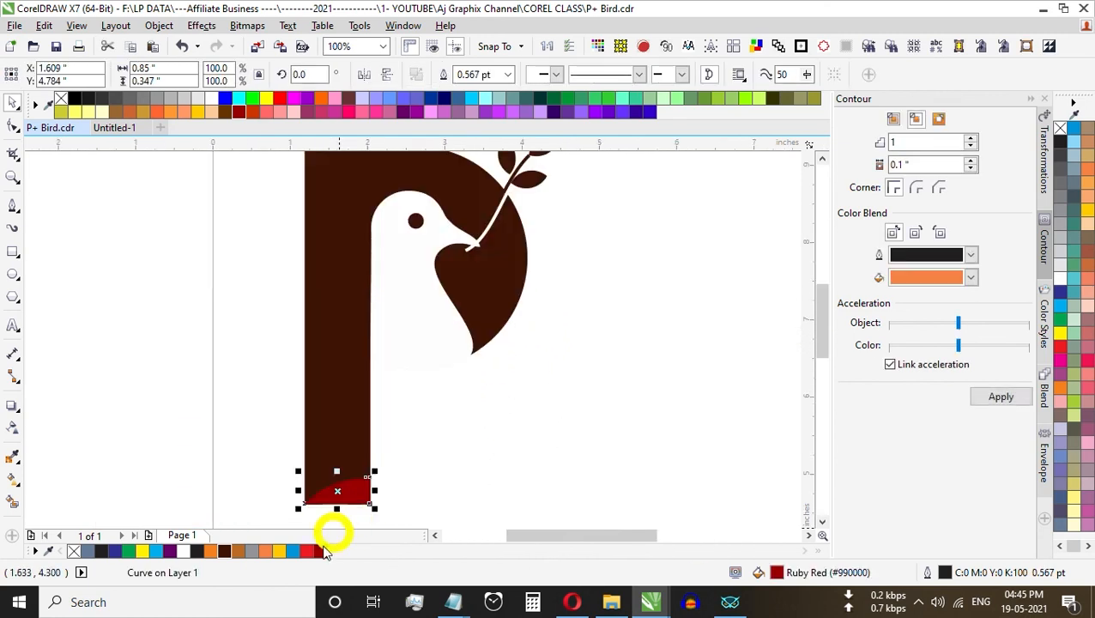
left_click(280, 552)
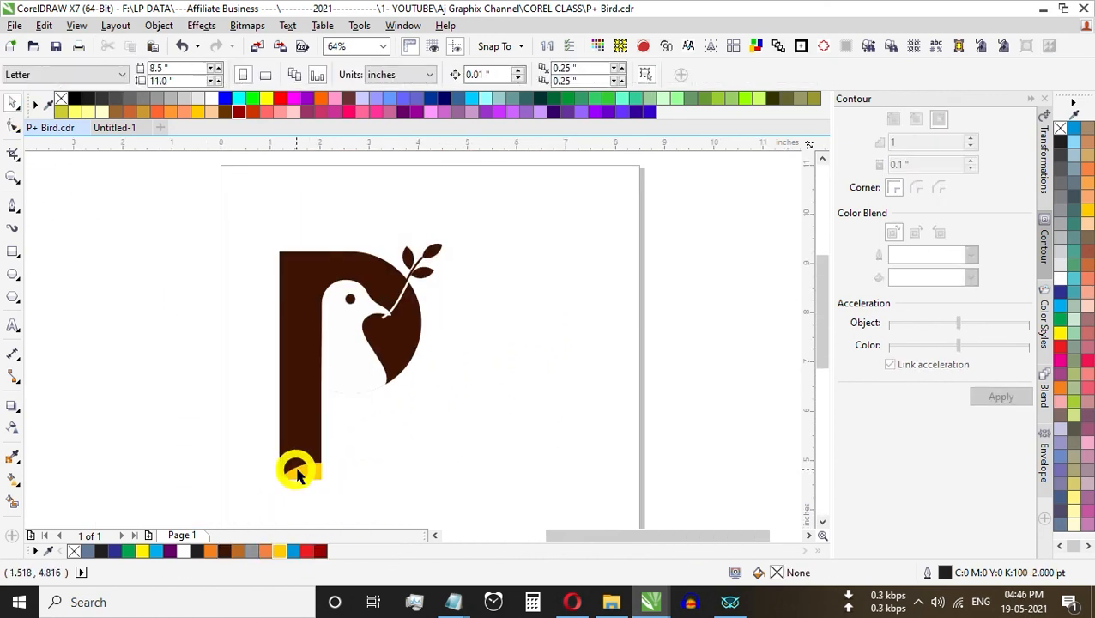
left_click(303, 475)
Step: Apply a linear fountain fill to the foot shape, from Deep Yellow at the base to red at its curved upper edge, and adjust its direction
scroll(310, 478, "up", 1)
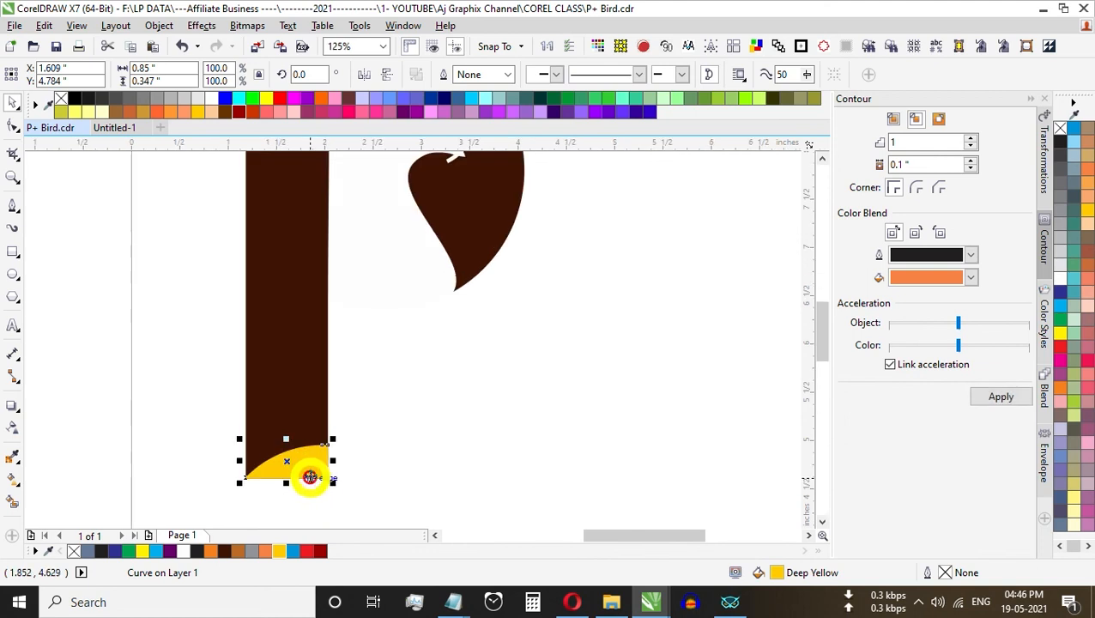
left_click(12, 481)
scroll(298, 482, "up", 2)
left_click_drag(475, 486, 377, 381)
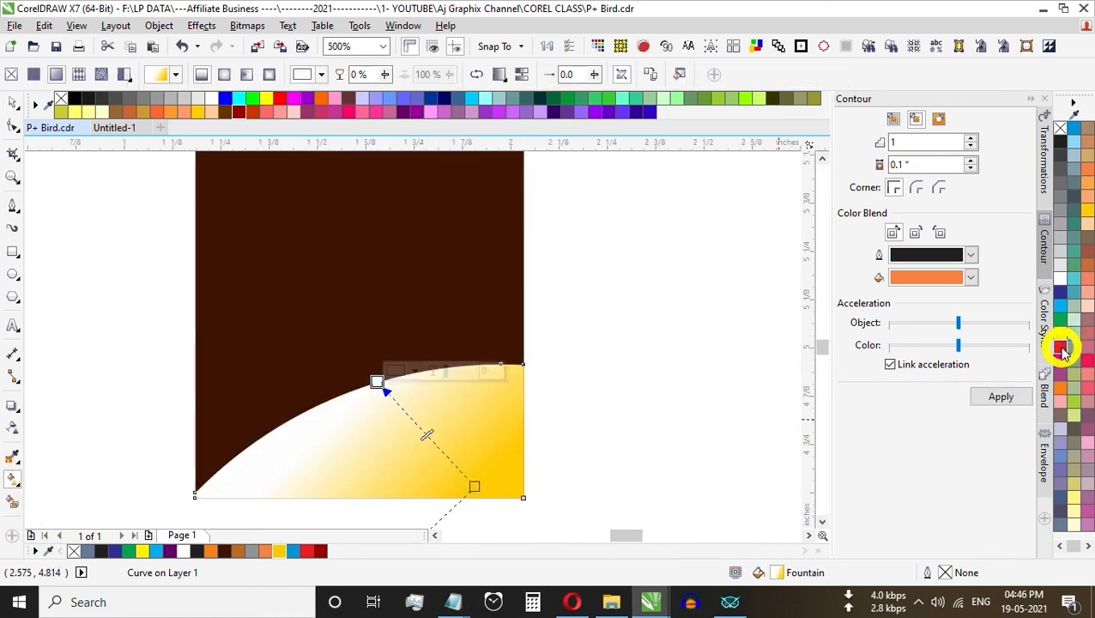
left_click(278, 98)
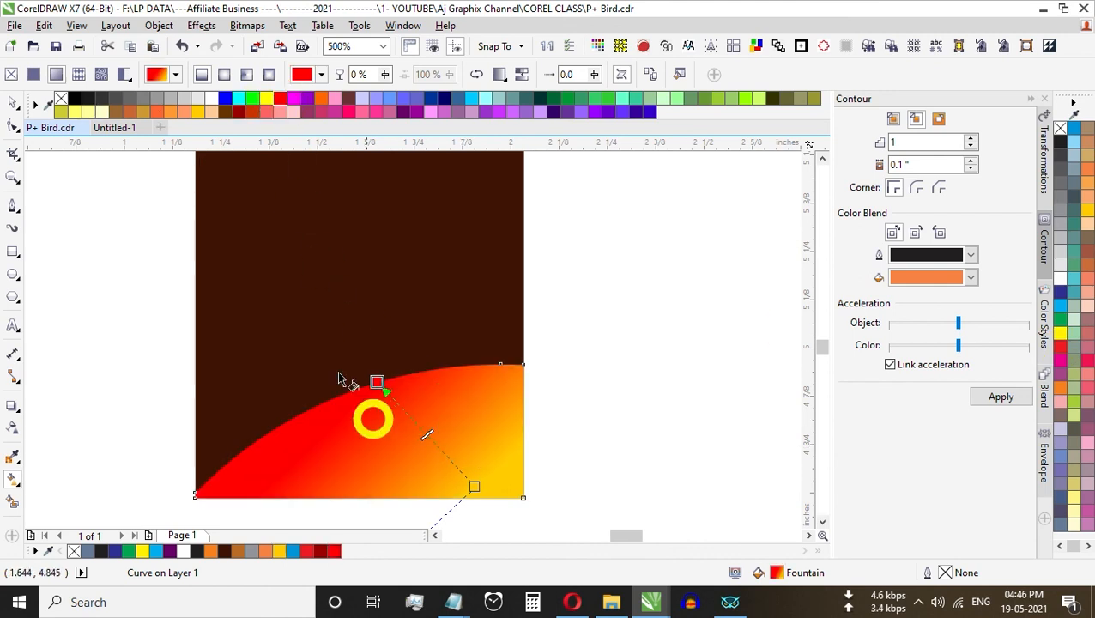
scroll(377, 404, "down", 3)
scroll(369, 400, "up", 2)
left_click_drag(383, 378, 351, 359)
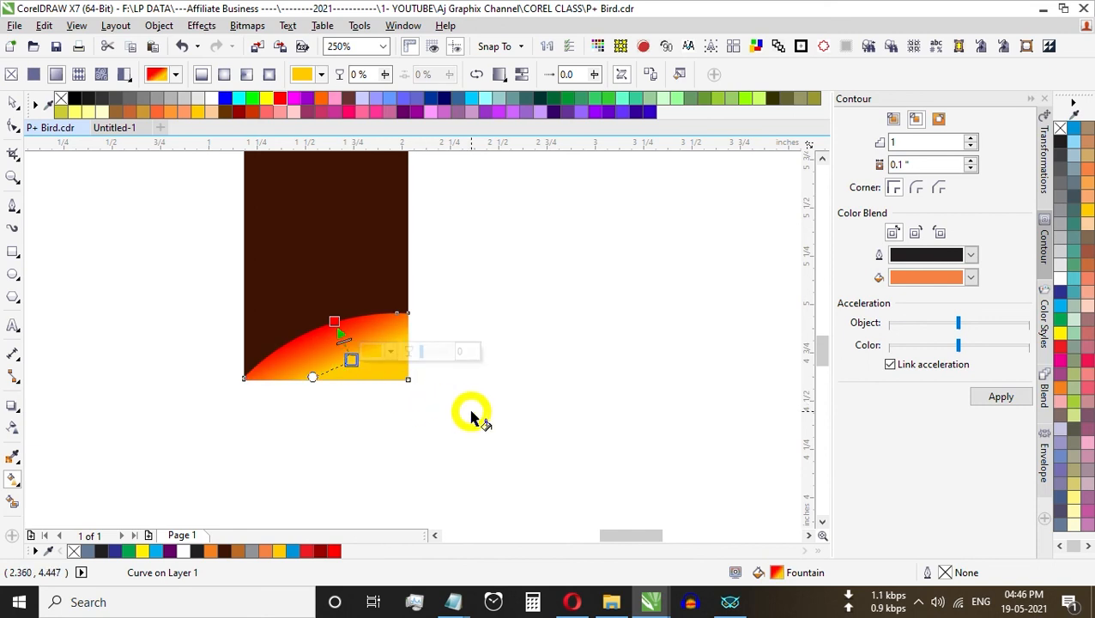
key("ctrl+space")
Step: Review the finished logo and save the drawing
scroll(459, 415, "down", 3)
left_click_drag(400, 284, 544, 427)
key("ctrl+space")
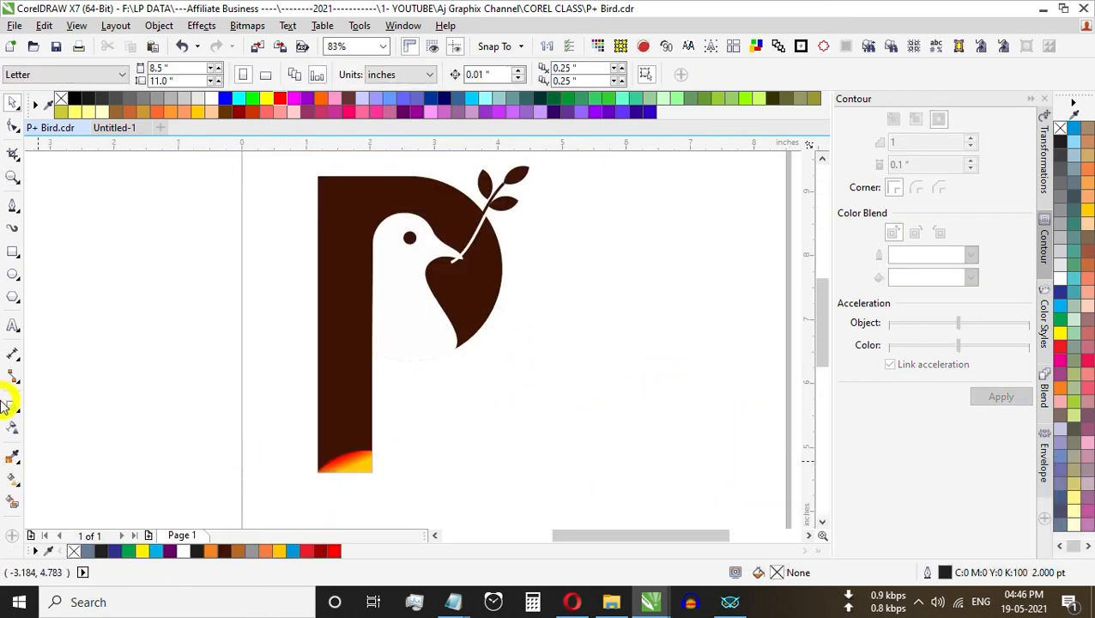
scroll(331, 452, "up", 5)
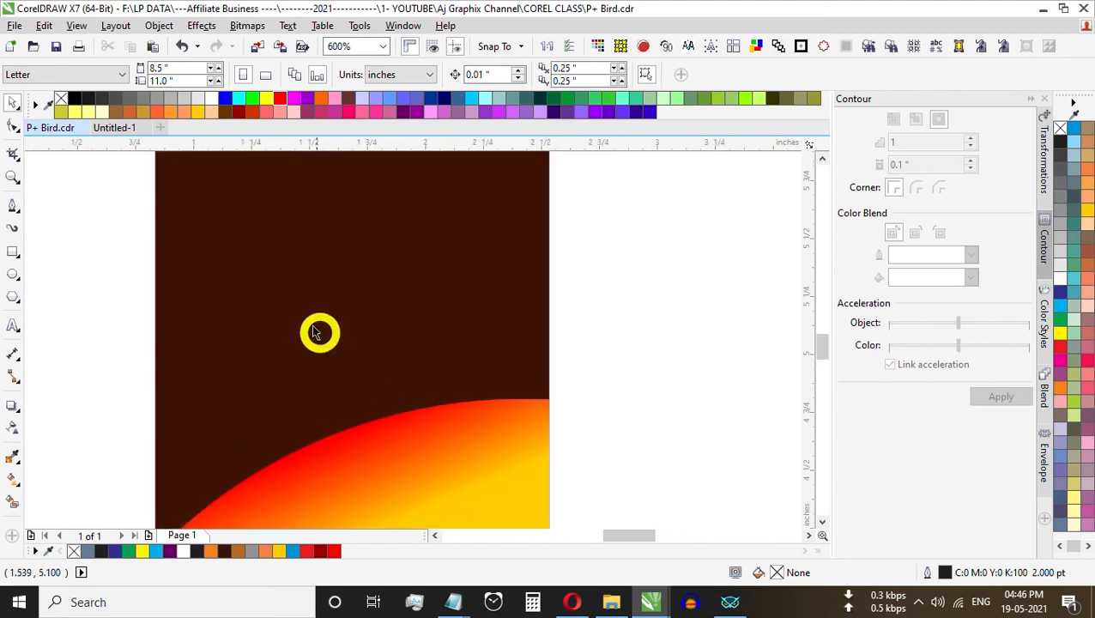
scroll(494, 391, "down", 7)
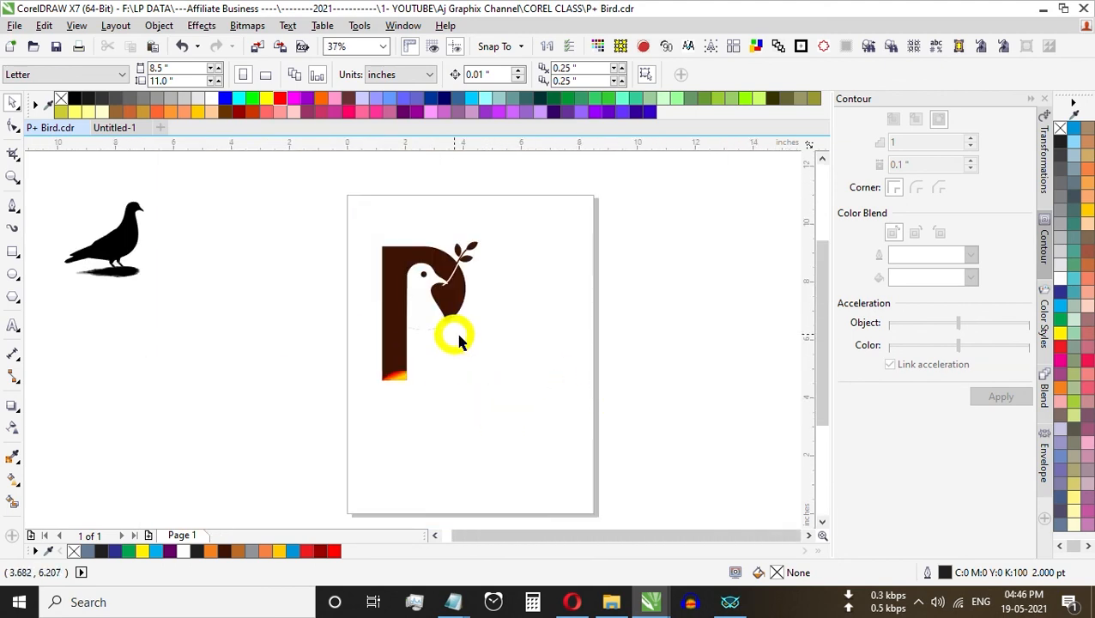
key("ctrl+s")
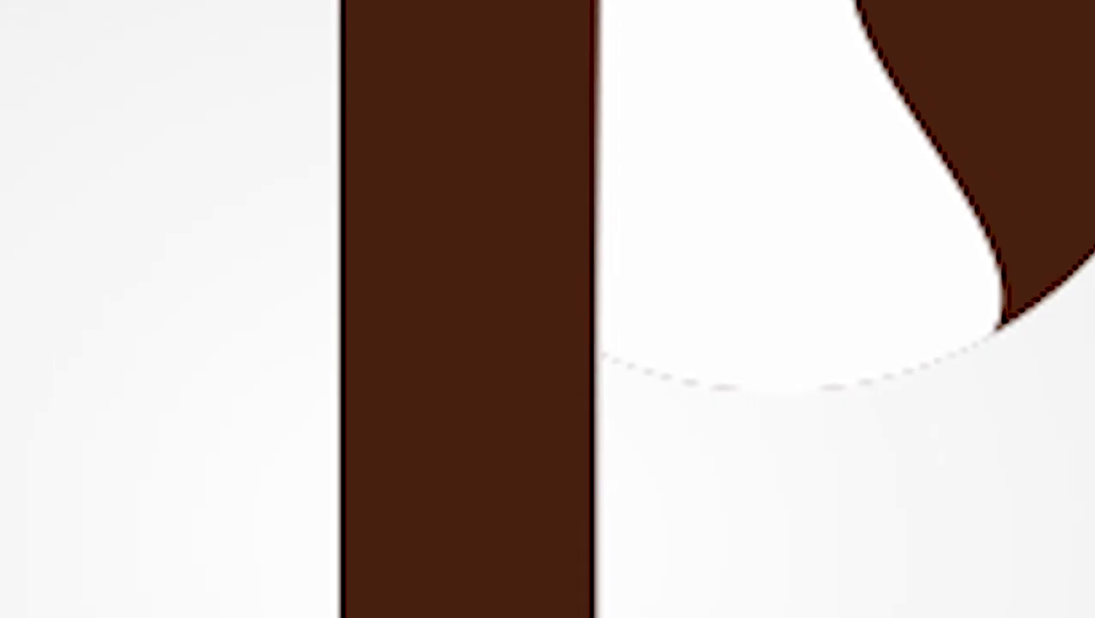